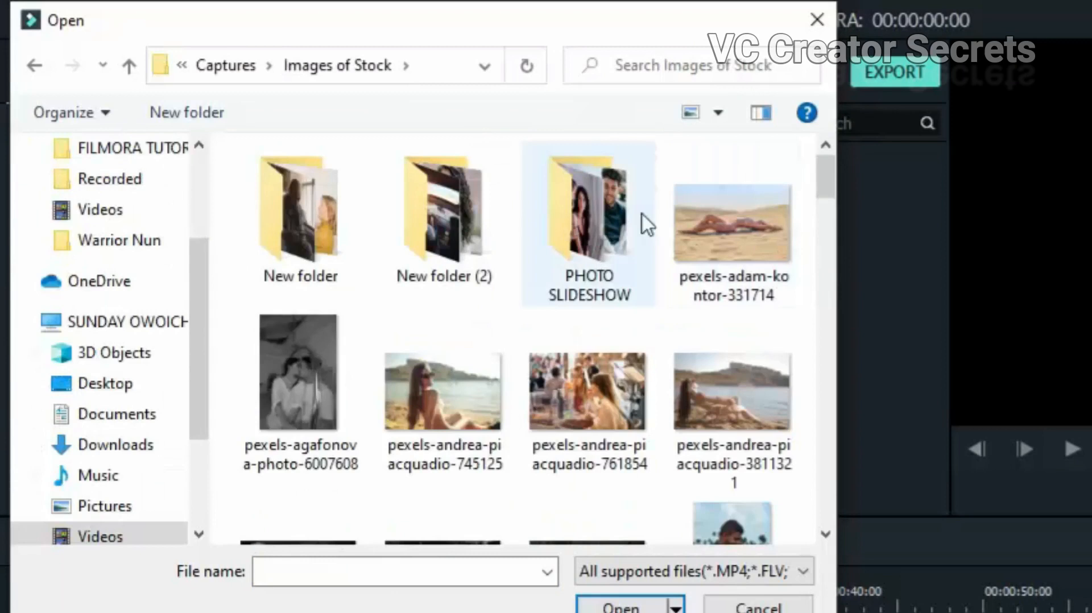
Step: Import all the photos from the PHOTO SLIDESHOW folder into the project media
click(593, 217)
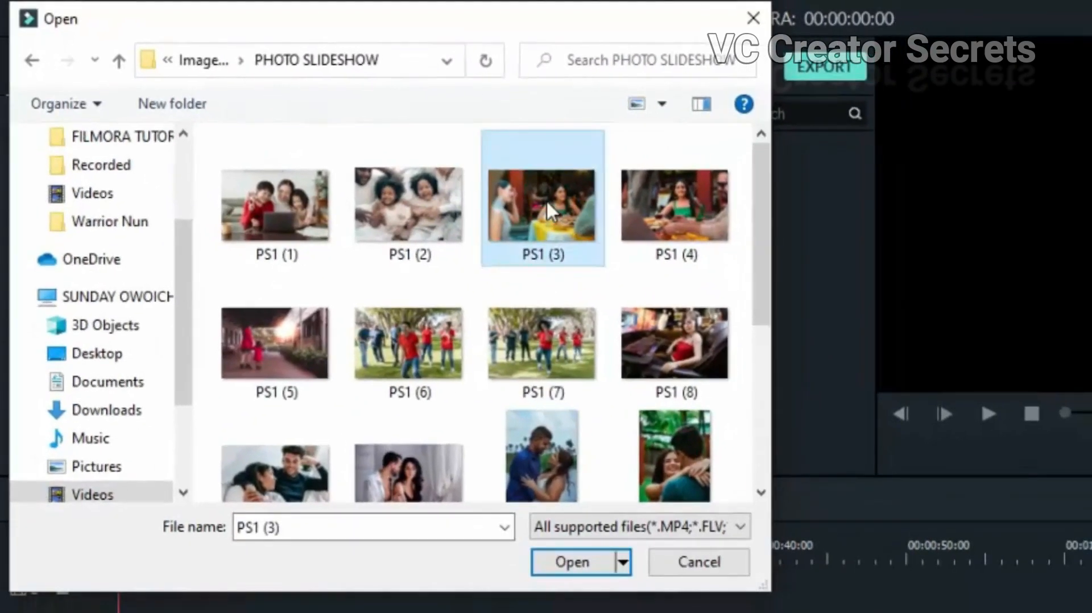
key(ctrl+a)
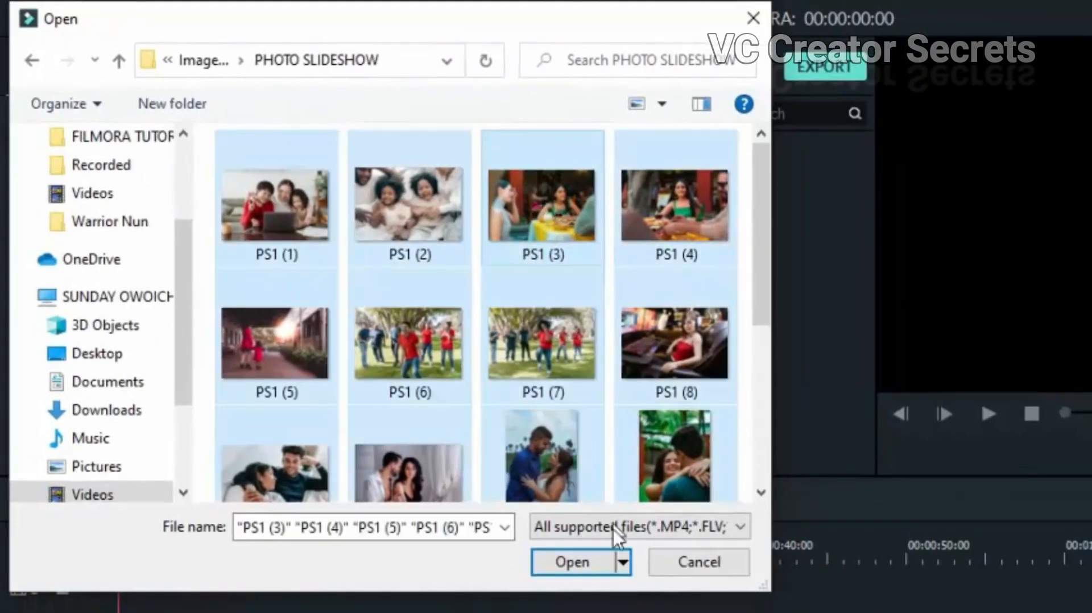
click(601, 563)
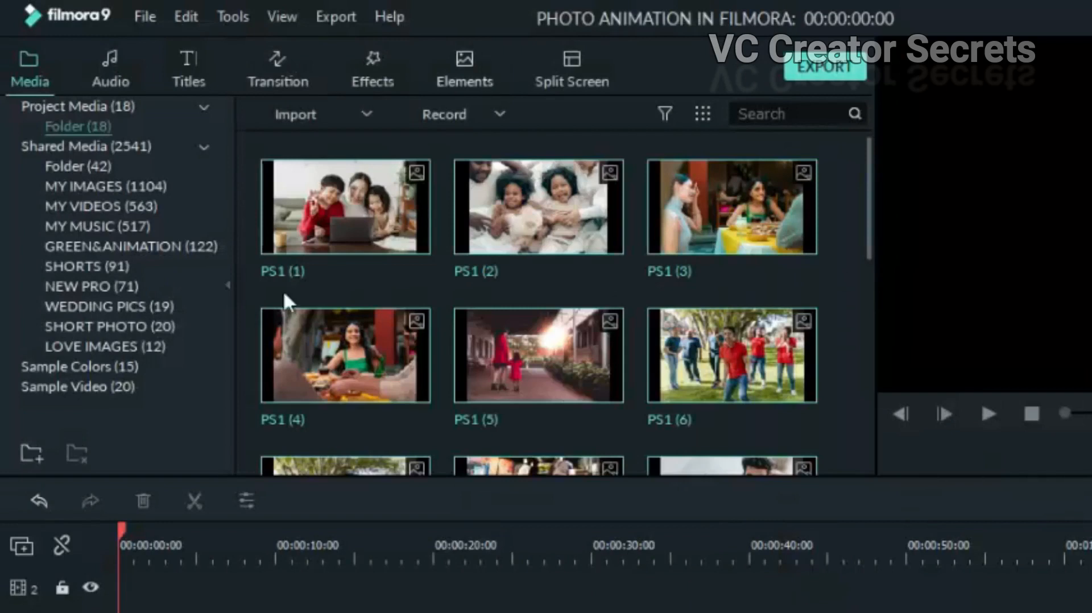
Step: Place photos PS1 (1), PS1 (2) and PS1 (3) one after another from the start of video track 1
scroll(644, 454, down, 5)
scroll(638, 383, up, 5)
scroll(637, 388, down, 5)
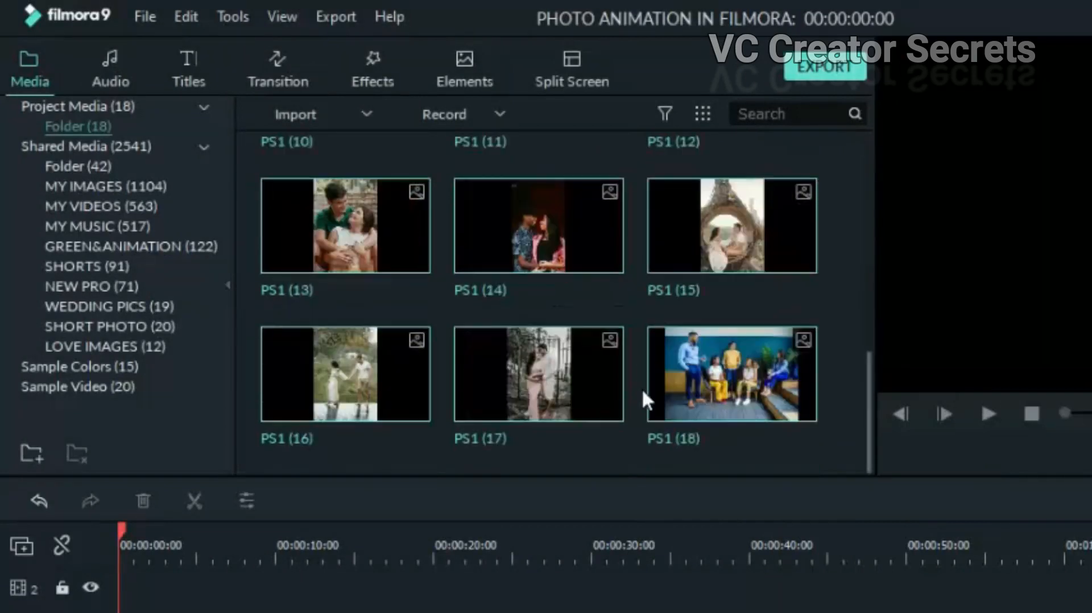
scroll(749, 421, up, 5)
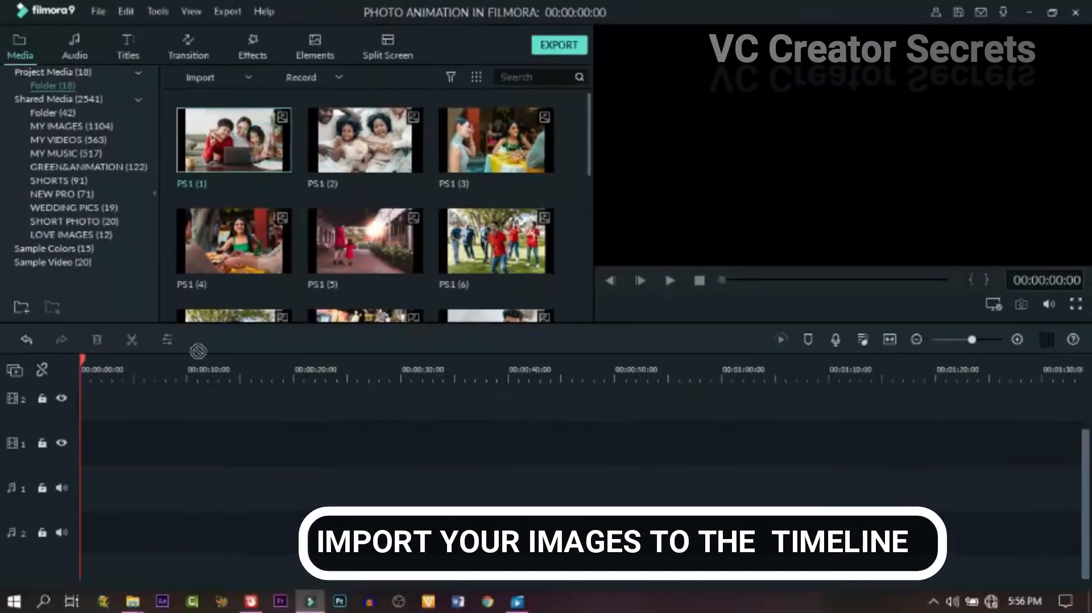
drag(287, 162, 144, 460)
drag(131, 416, 86, 435)
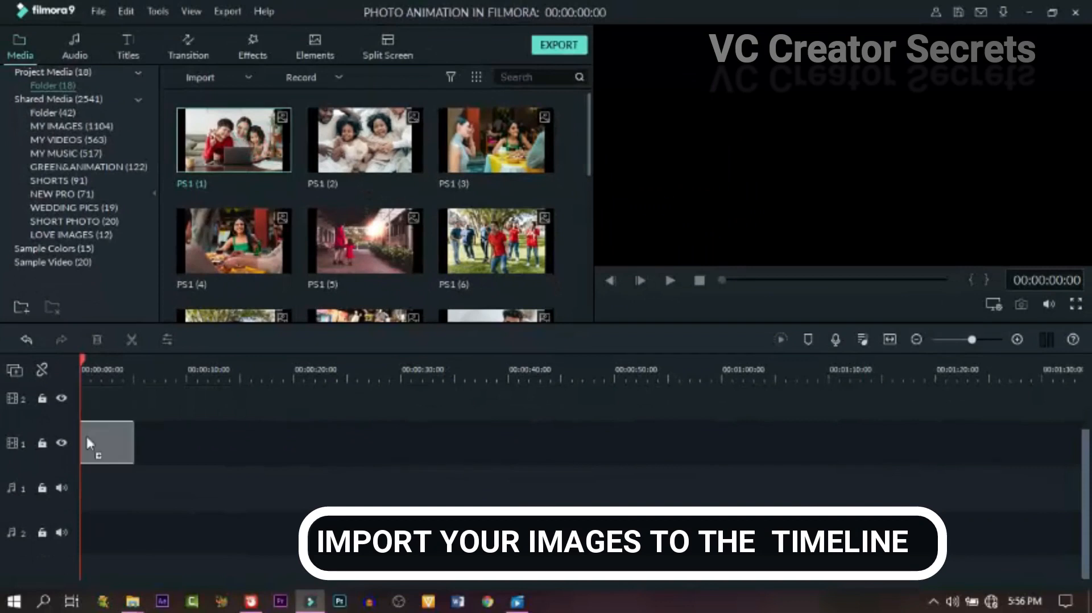
drag(402, 134, 137, 442)
drag(521, 153, 193, 449)
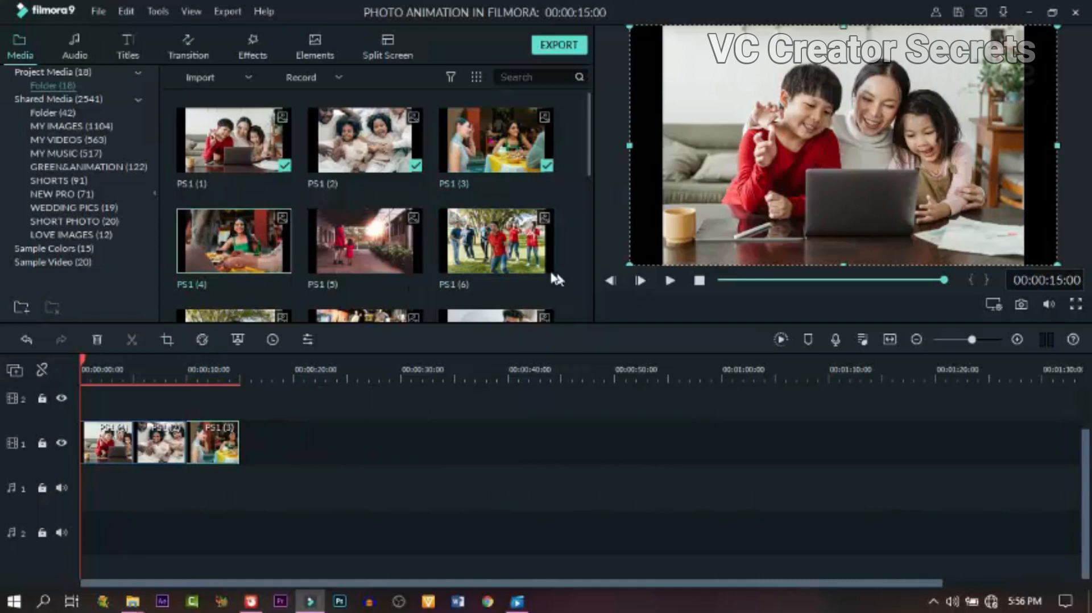
Step: Add photos PS1 (4) through PS1 (18) to video track 1 directly after PS1 (3)
click(213, 256)
scroll(586, 303, down, 5)
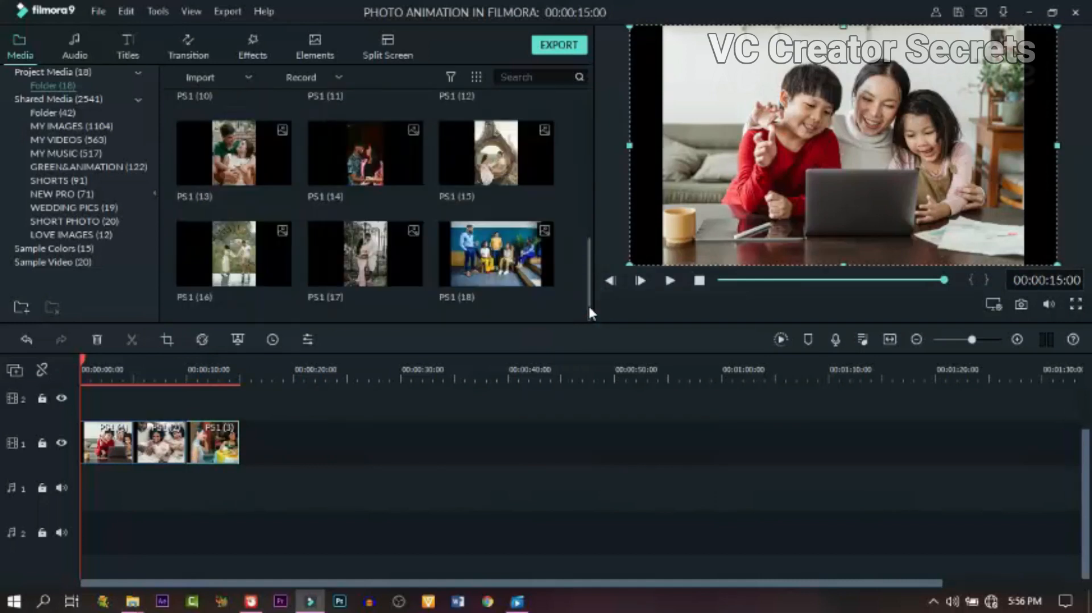
shift+click(520, 265)
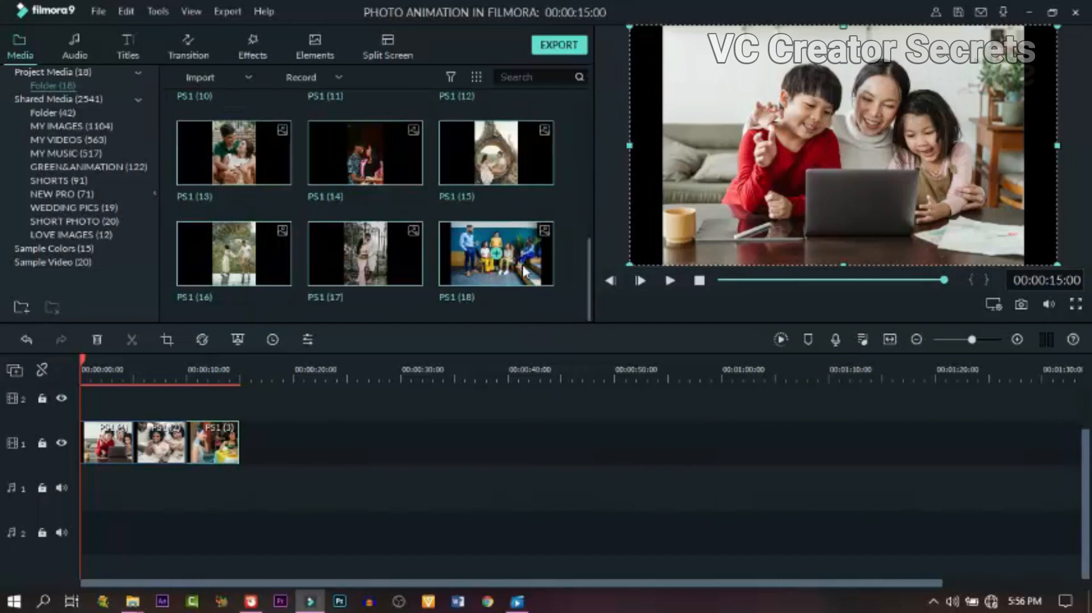
drag(524, 272, 242, 443)
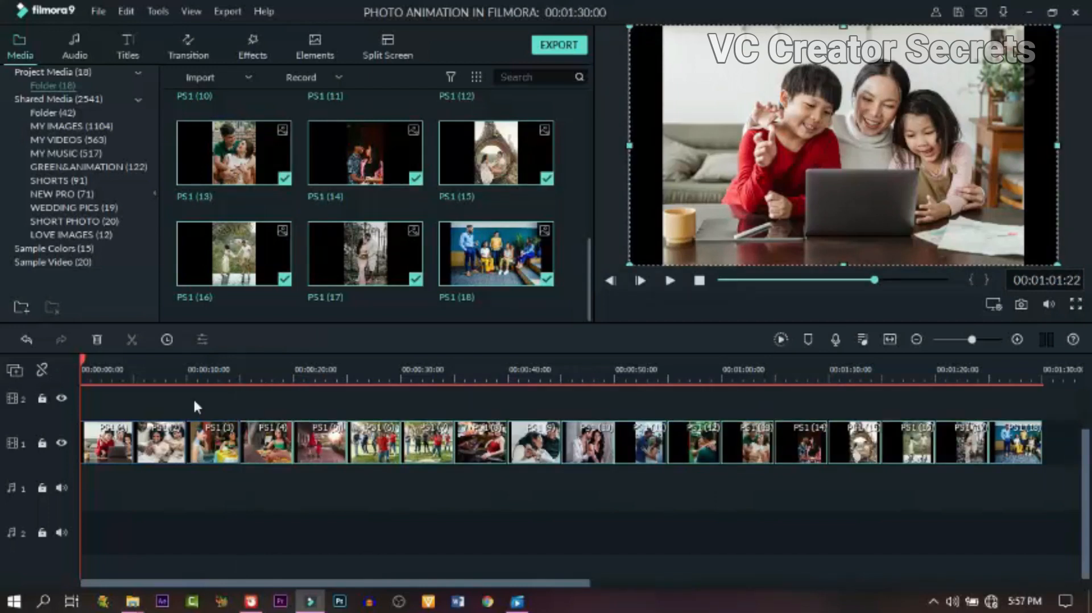
Step: Preview the first clip, PS1 (1), on the timeline and try Crop to Fit on it
click(120, 370)
drag(121, 357, 39, 461)
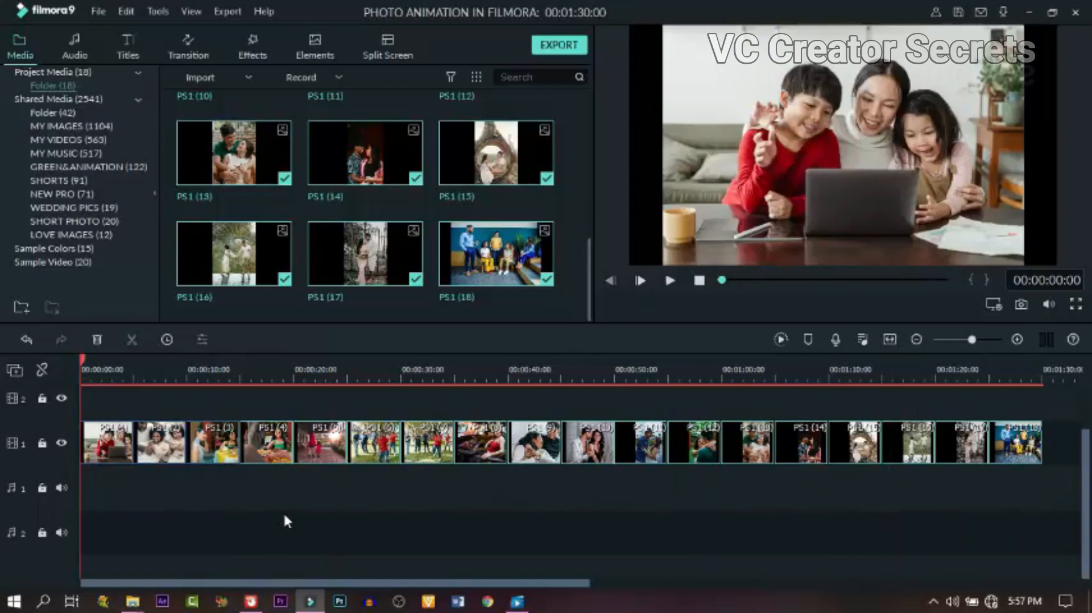
click(120, 367)
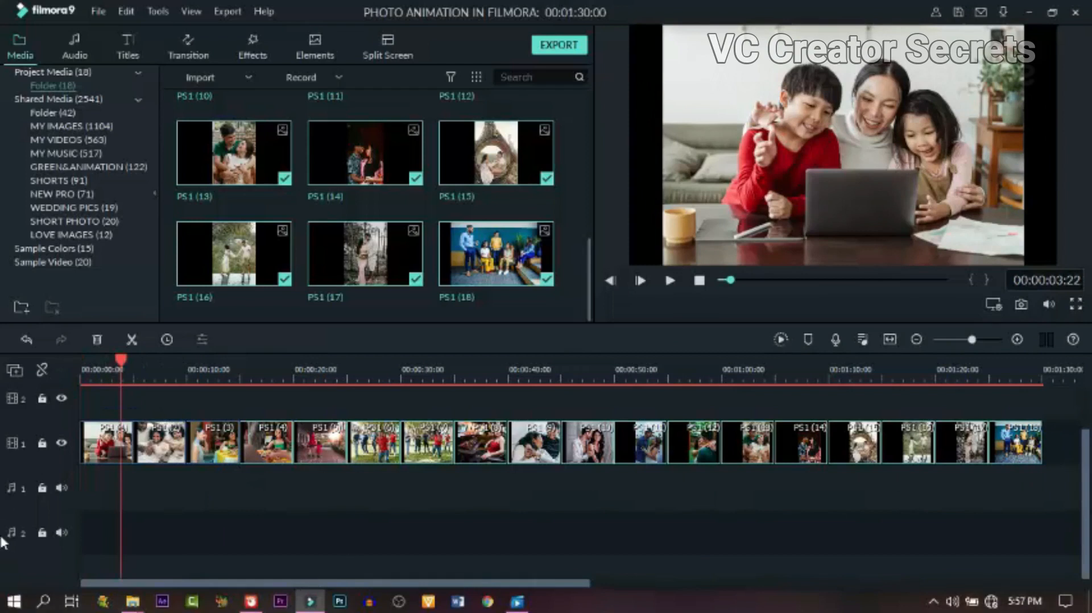
right_click(104, 441)
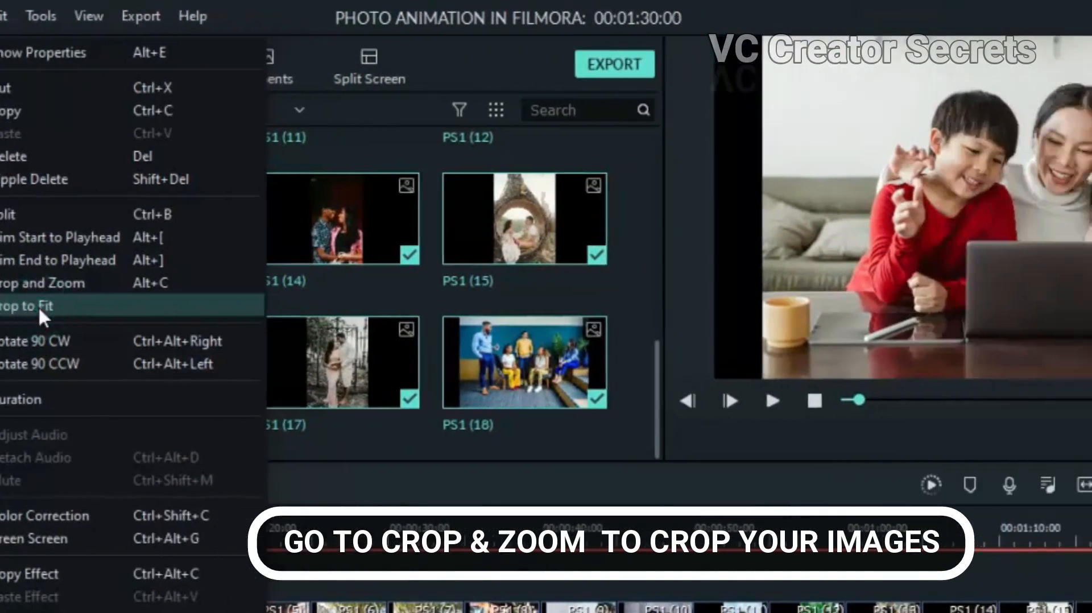
click(223, 306)
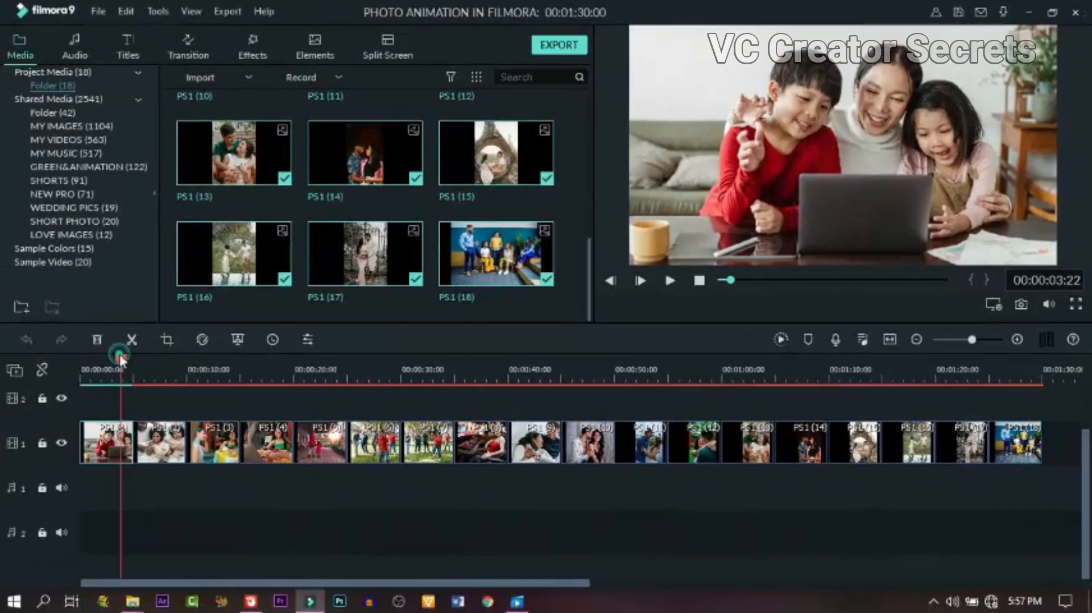
Step: Crop the PS1 (1) clip to a 16:9 ratio with Crop and Zoom
drag(121, 358, 107, 402)
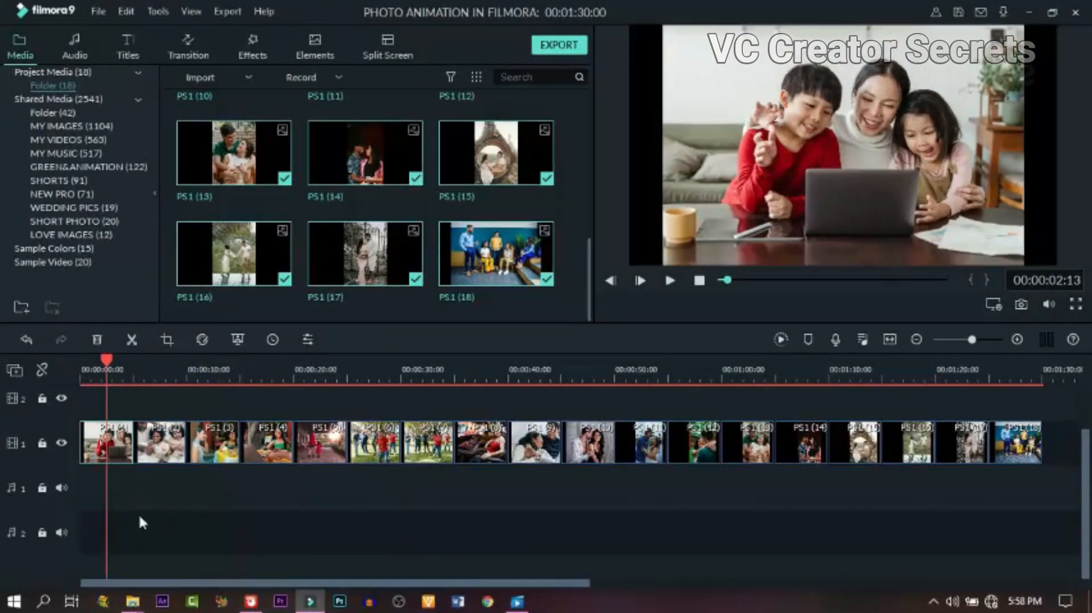
right_click(111, 442)
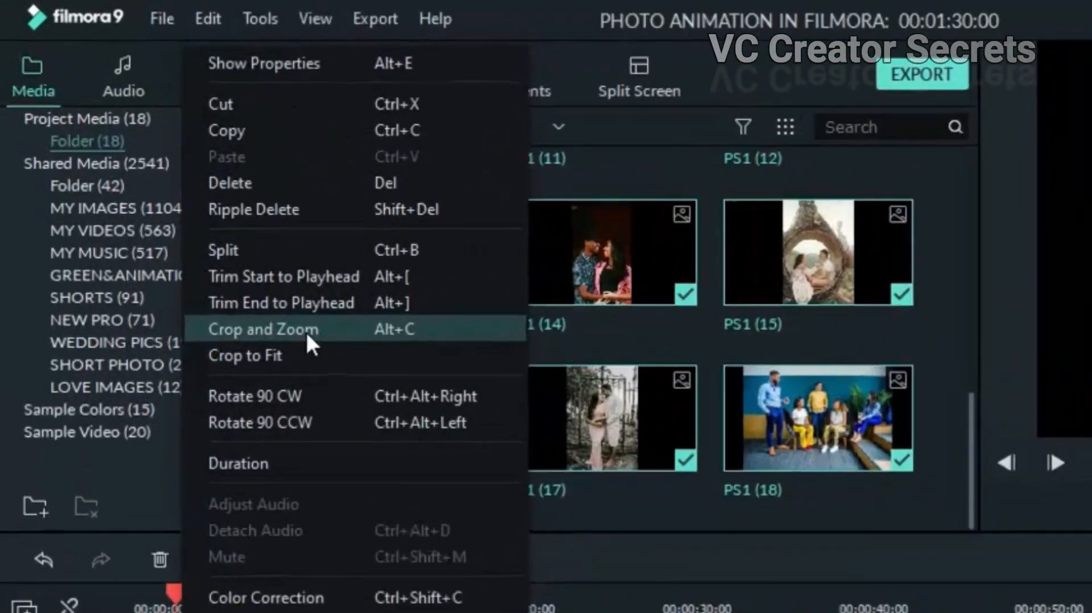
click(242, 260)
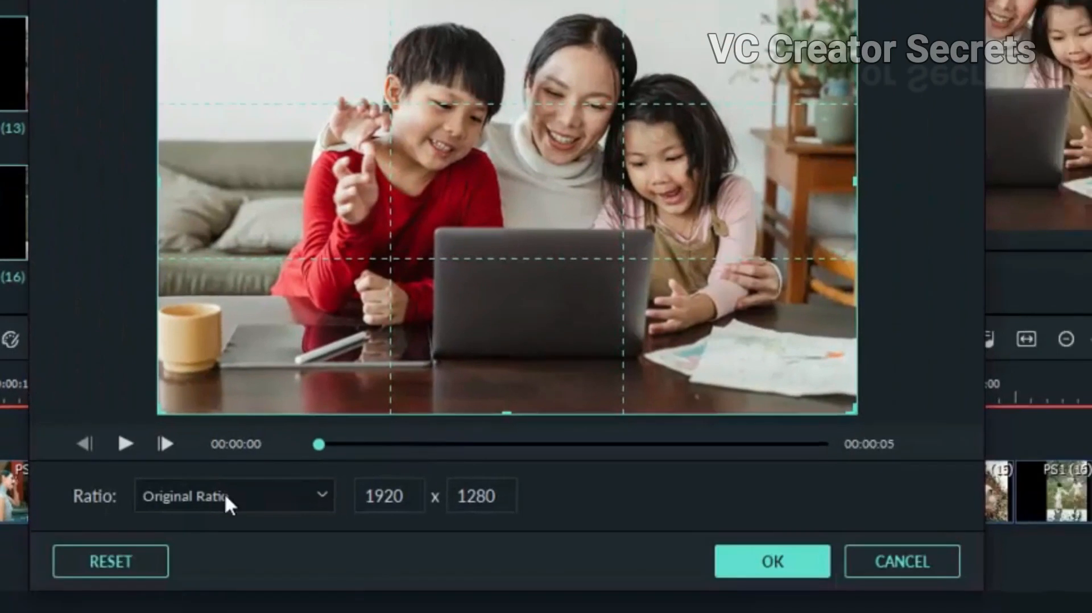
click(224, 493)
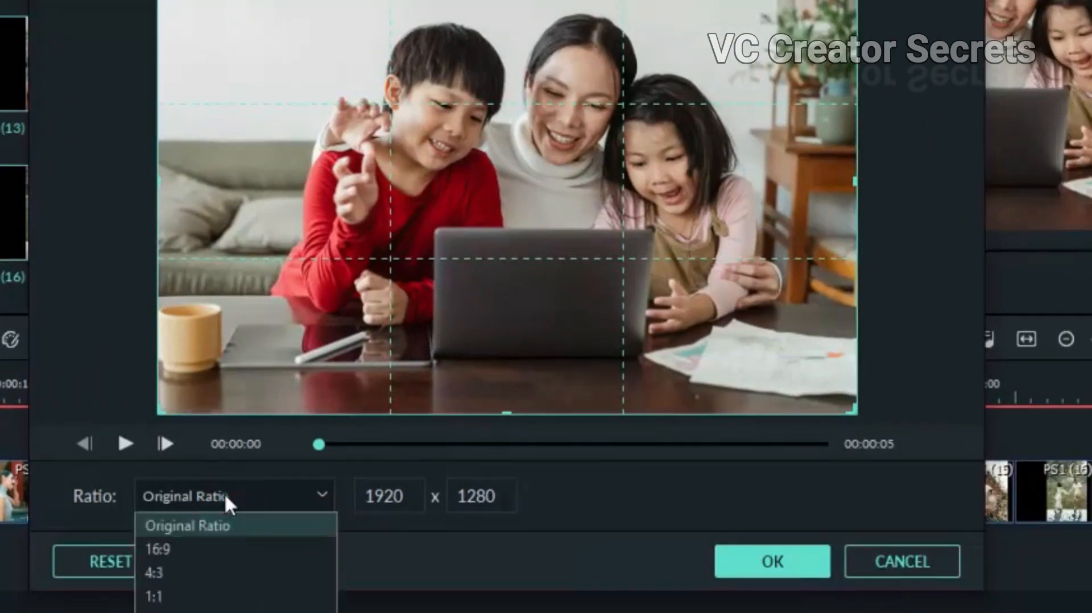
click(213, 542)
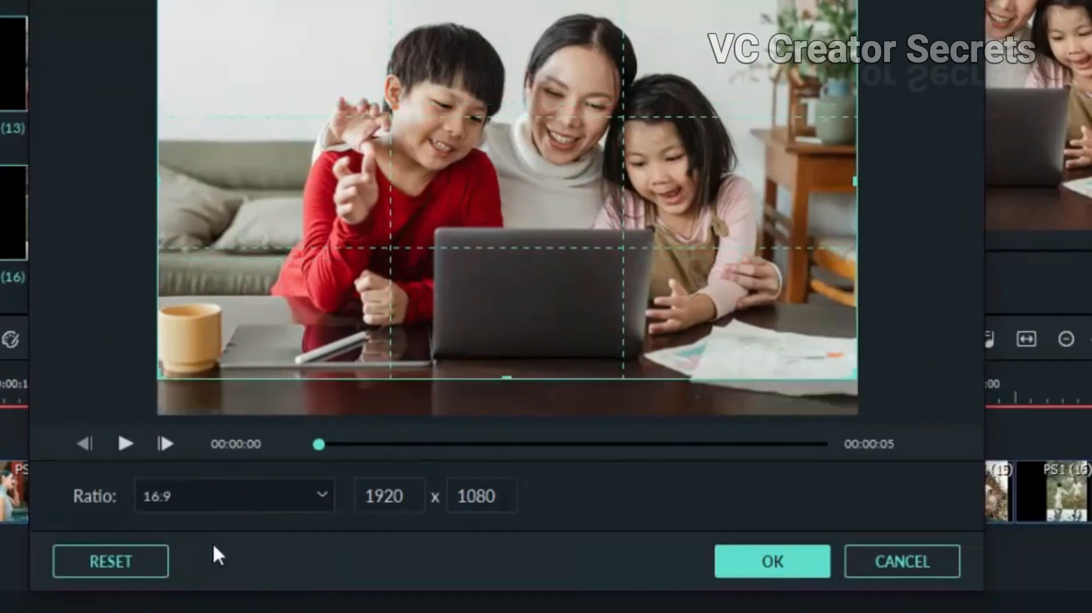
drag(551, 210, 552, 212)
click(775, 562)
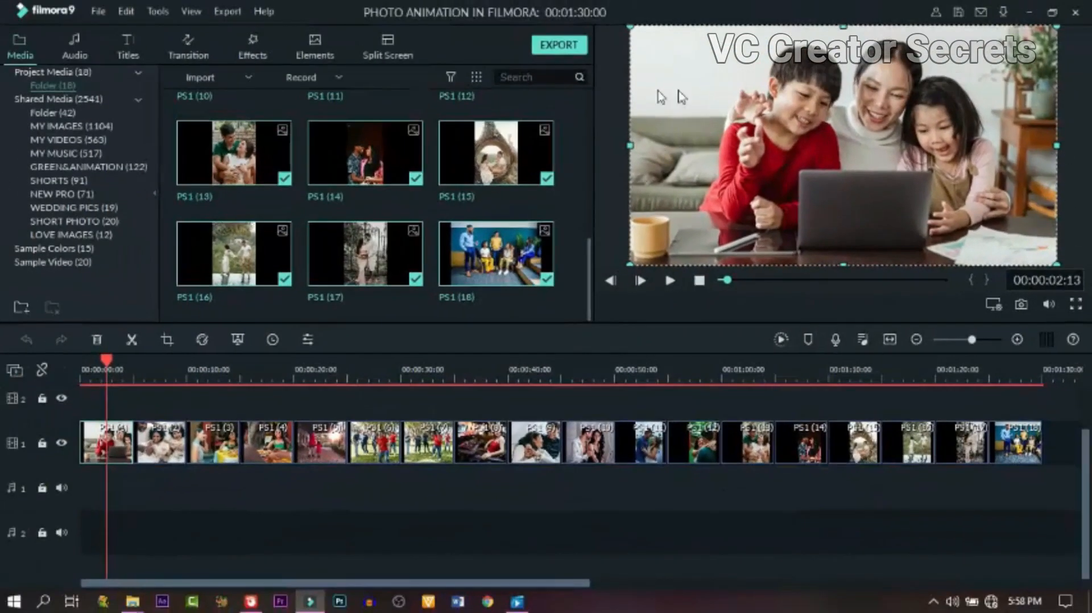
Step: Crop the PS1 (2) clip to a 16:9 ratio with Crop and Zoom, shifting the crop frame upward
click(160, 416)
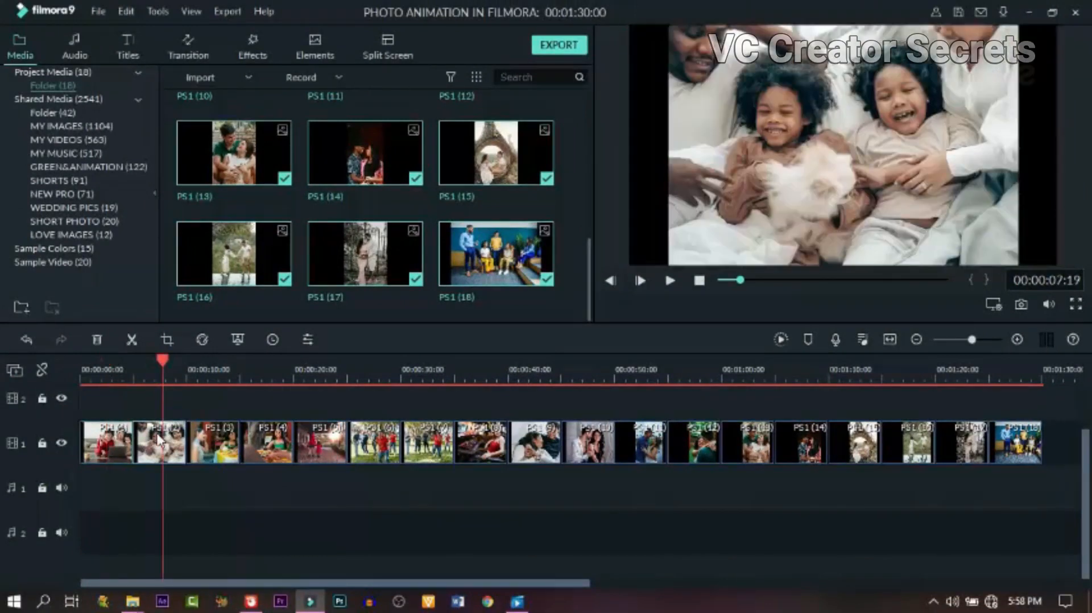
right_click(161, 417)
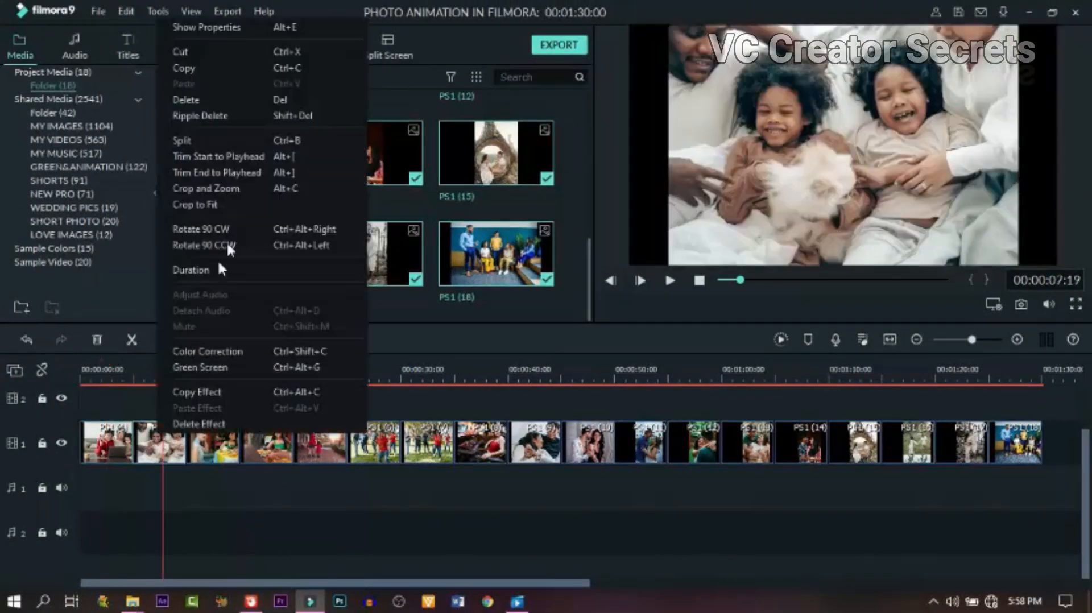
click(237, 188)
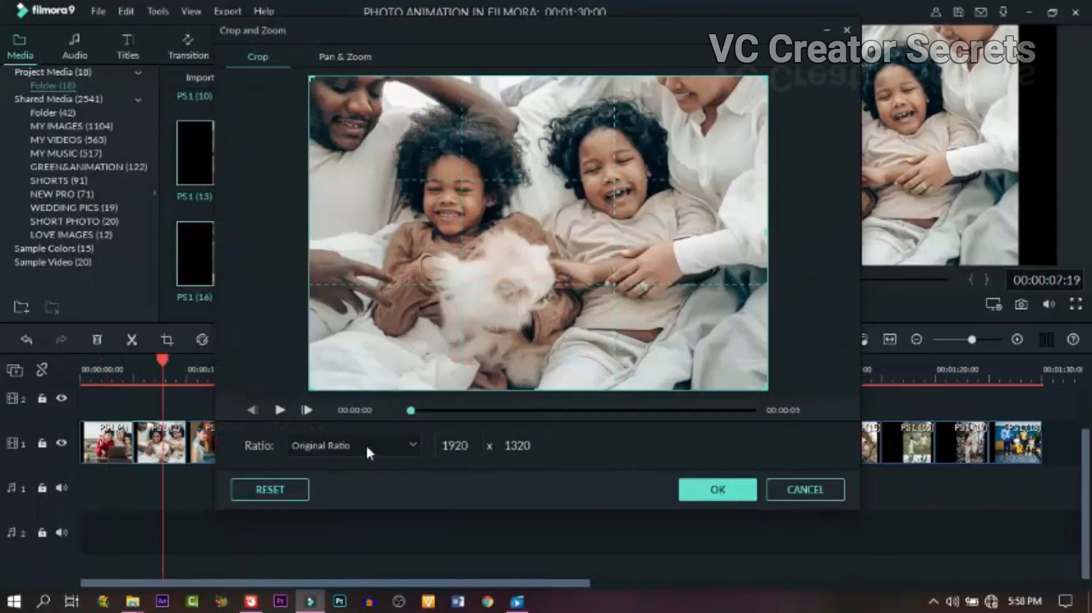
click(366, 444)
click(366, 478)
drag(509, 333, 506, 288)
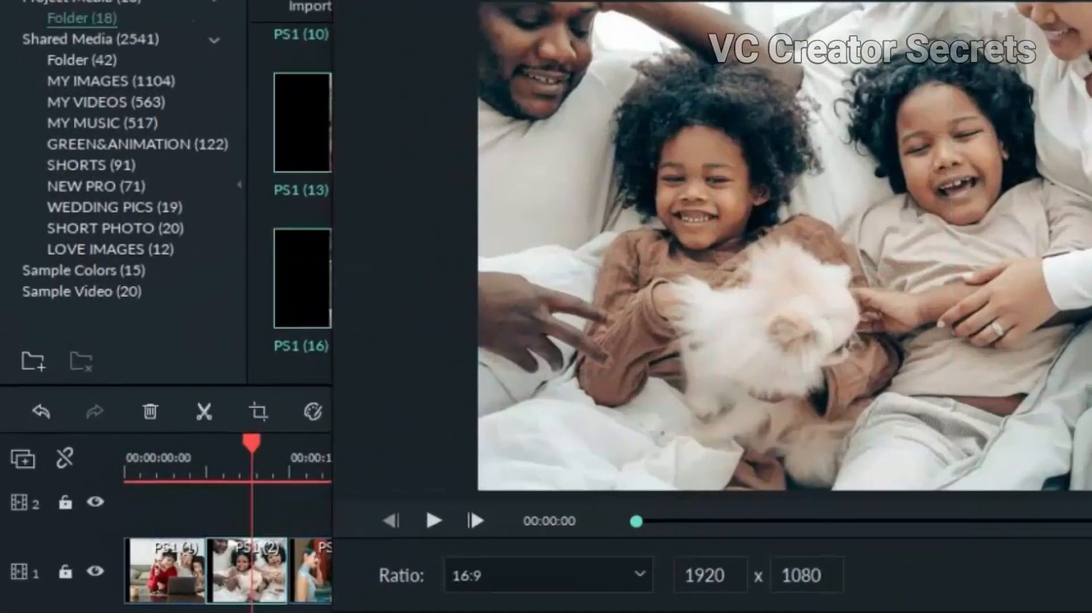
click(718, 490)
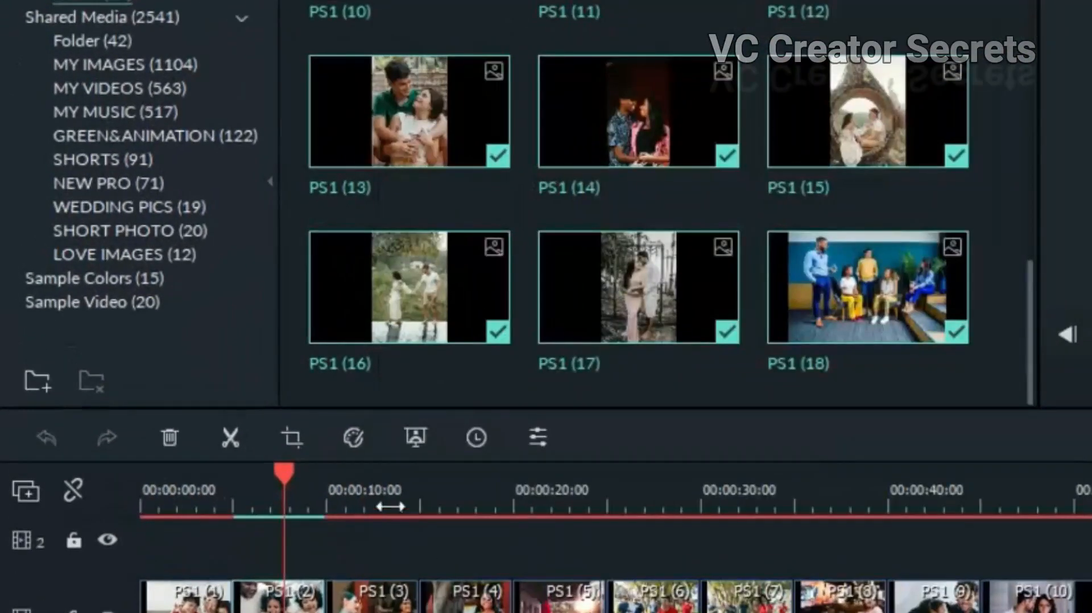
Step: Crop the PS1 (3) clip to a 16:9 ratio, shifting the crop frame down to the photo's lower edge
click(390, 506)
click(374, 607)
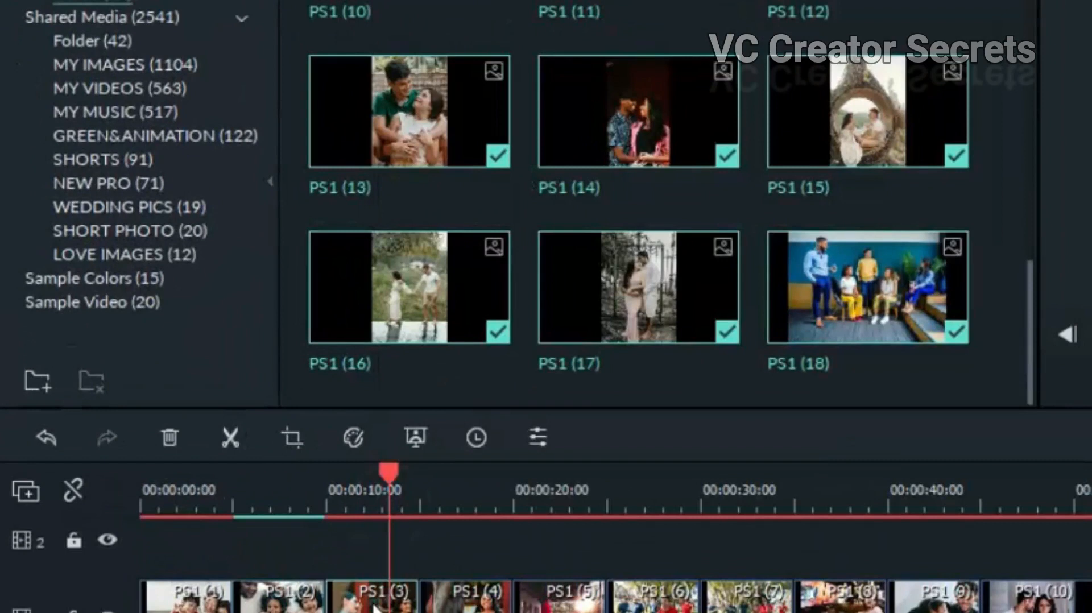
click(293, 441)
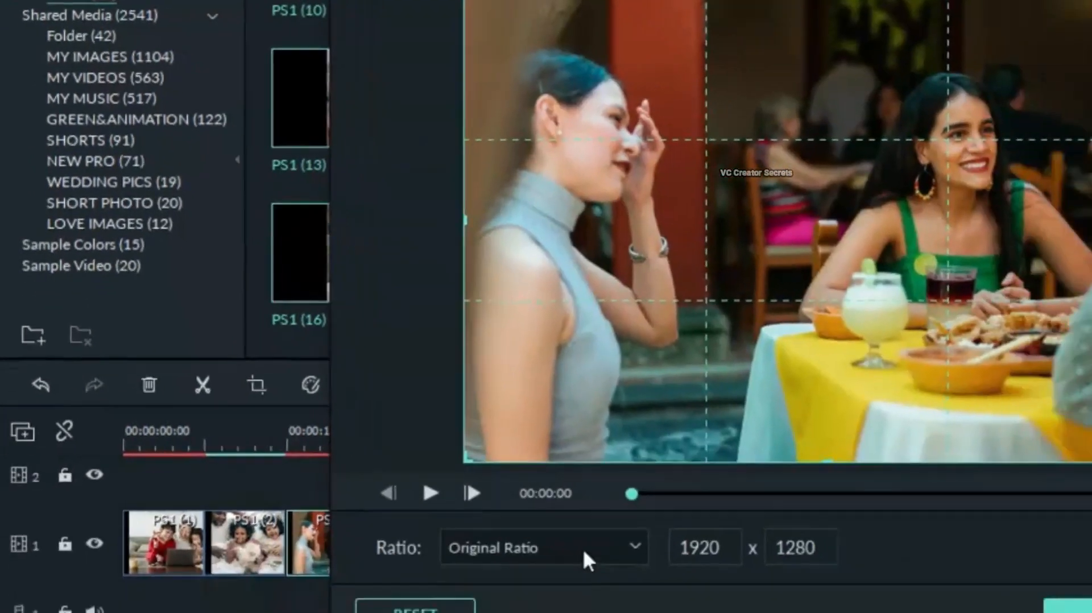
click(586, 560)
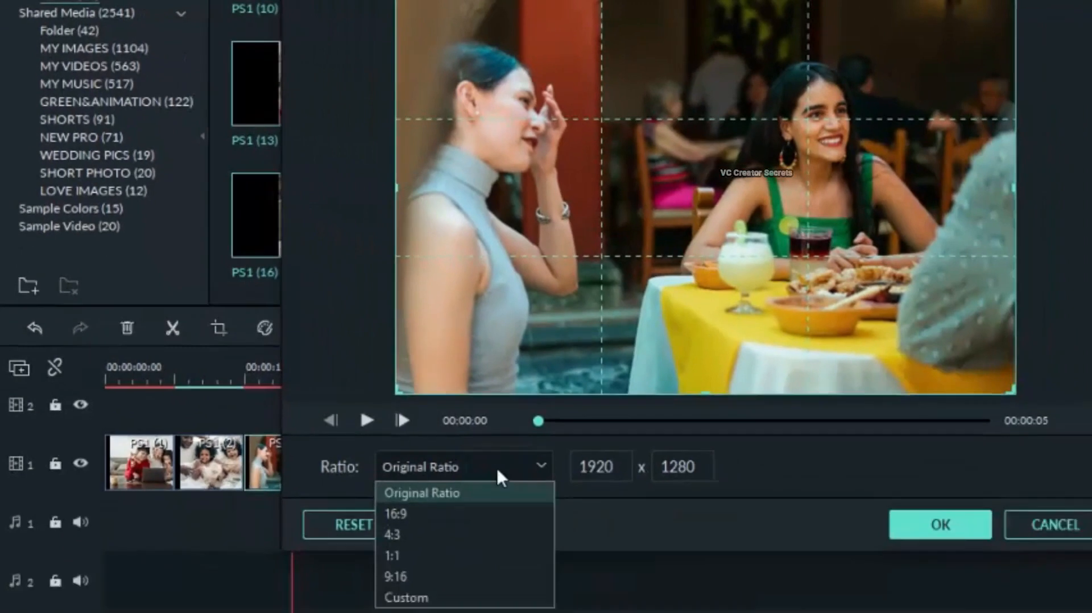
click(571, 602)
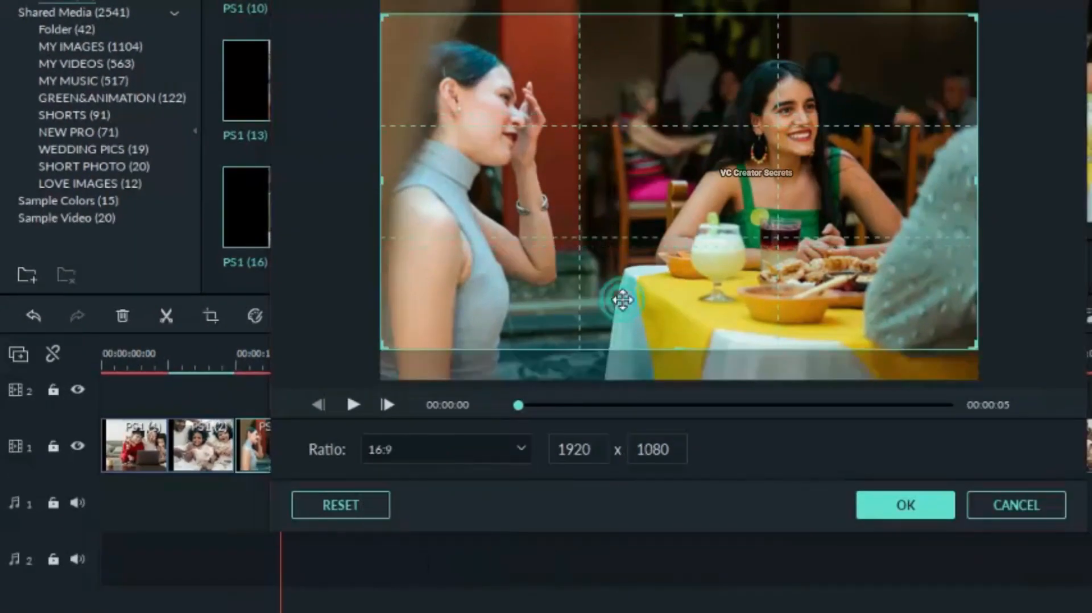
drag(620, 303, 622, 336)
click(880, 511)
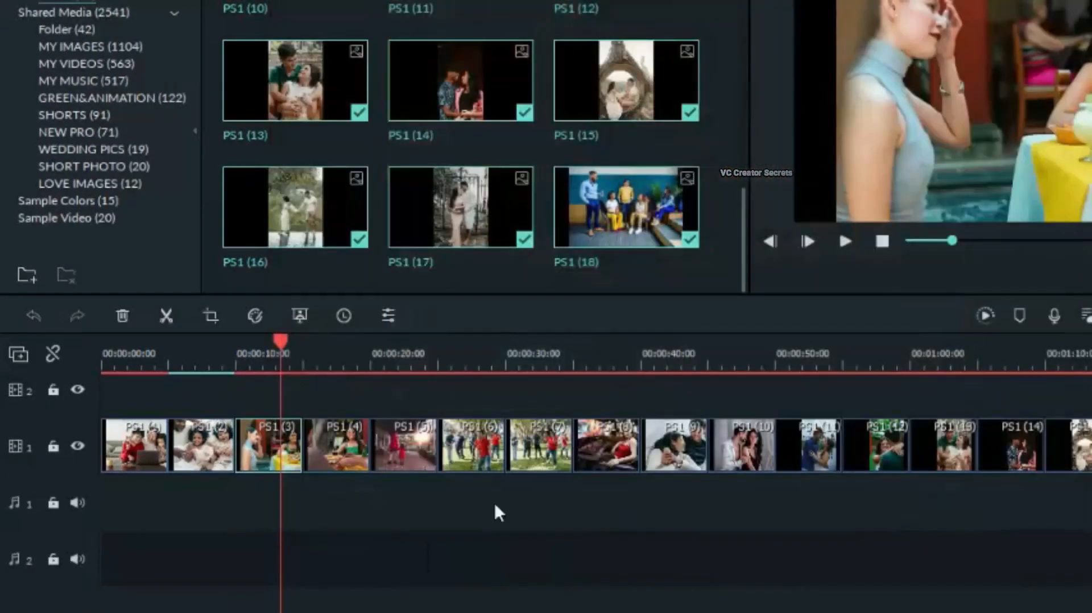
Step: Crop the PS1 (4) clip to a 16:9 ratio with Crop and Zoom
click(342, 487)
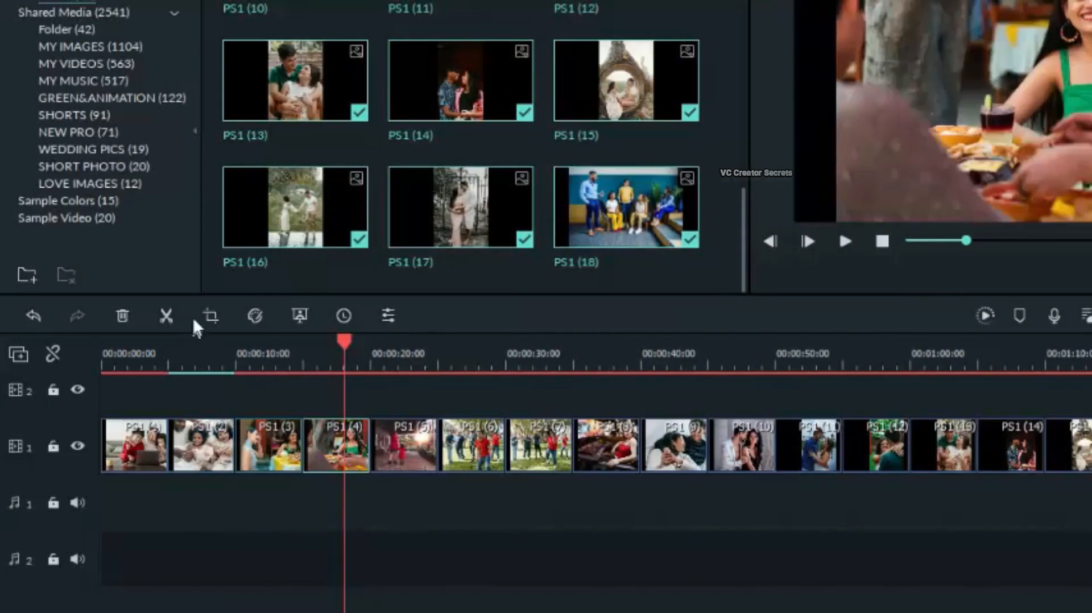
click(208, 316)
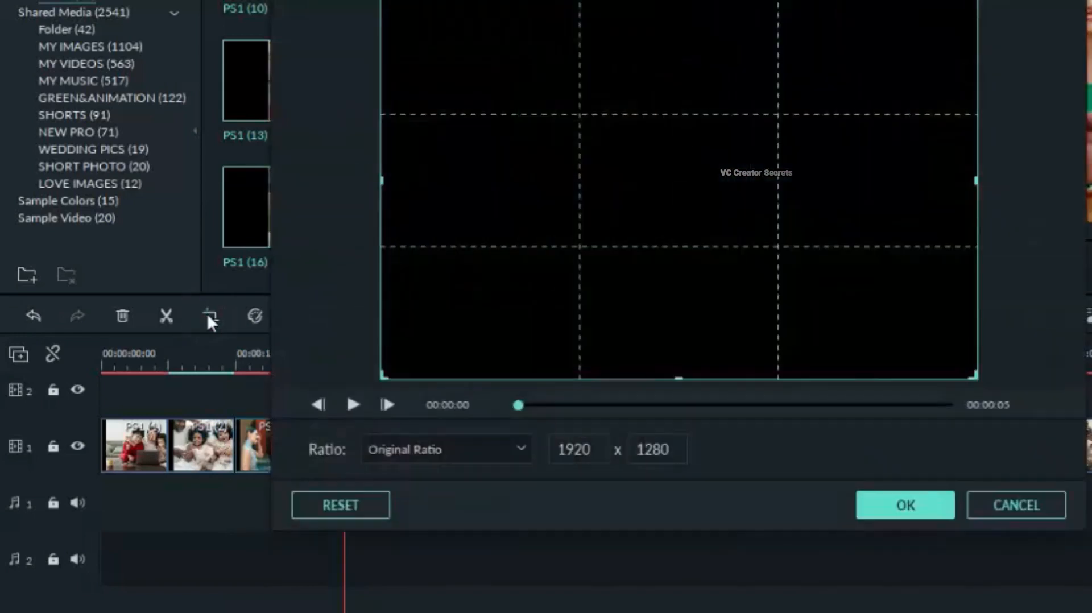
click(482, 453)
click(482, 489)
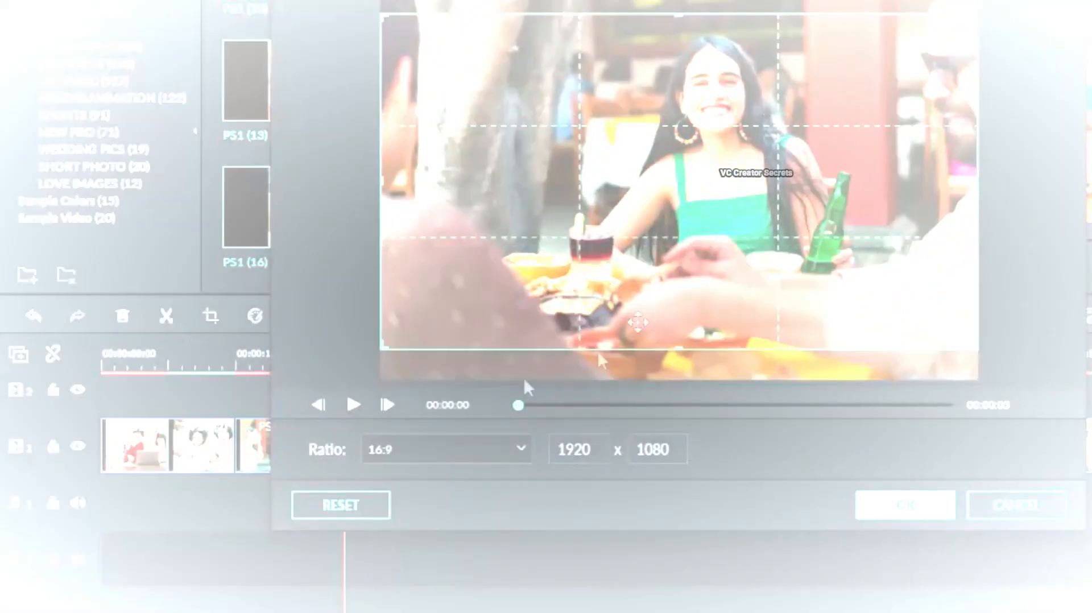
click(882, 499)
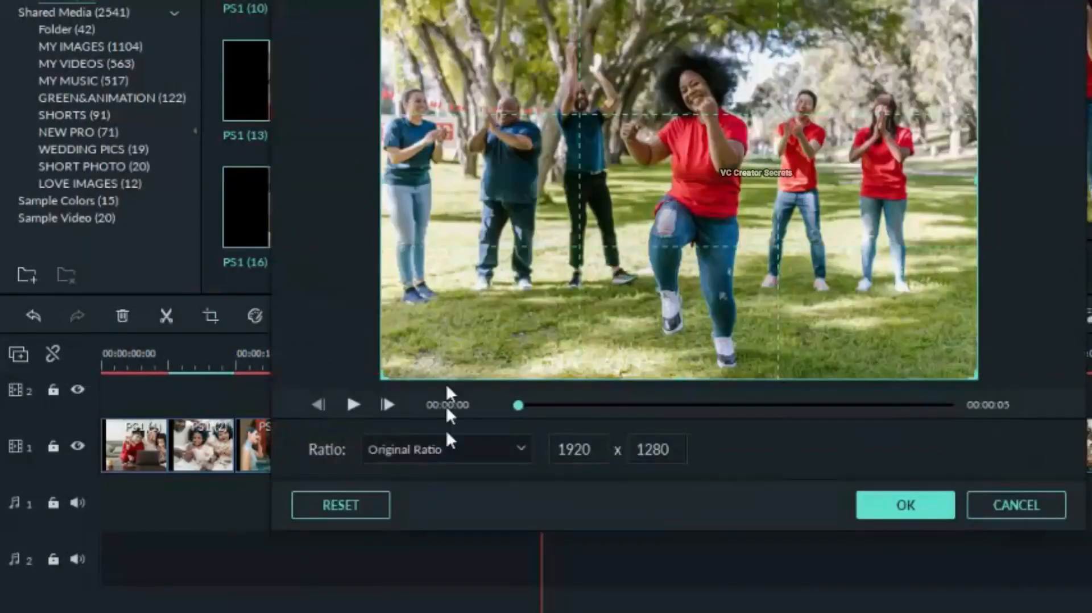
Step: Crop the PS1 (7) clip to a 16:9 ratio, with the crop frame at the photo's lower edge
click(446, 449)
click(482, 489)
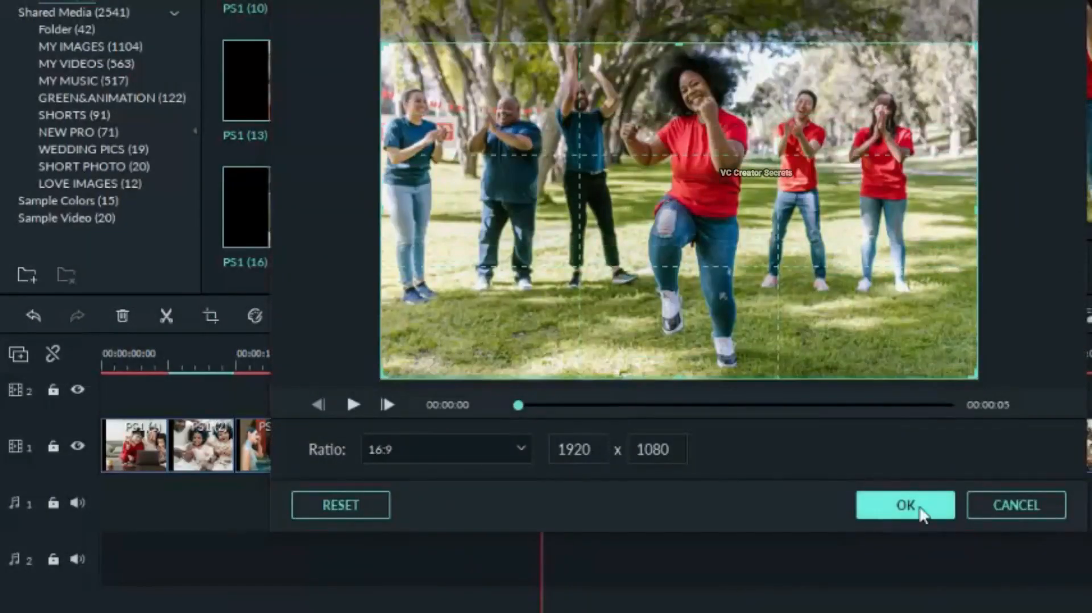
click(905, 505)
Step: Crop the PS1 (10) clip to a 16:9 ratio with Crop and Zoom
click(207, 316)
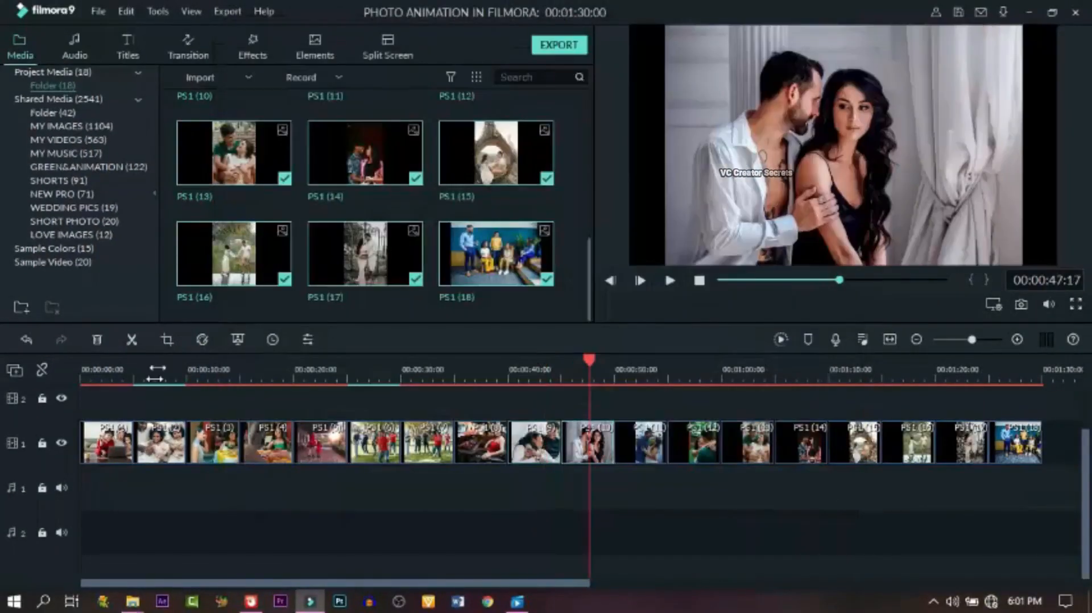
click(211, 316)
click(905, 506)
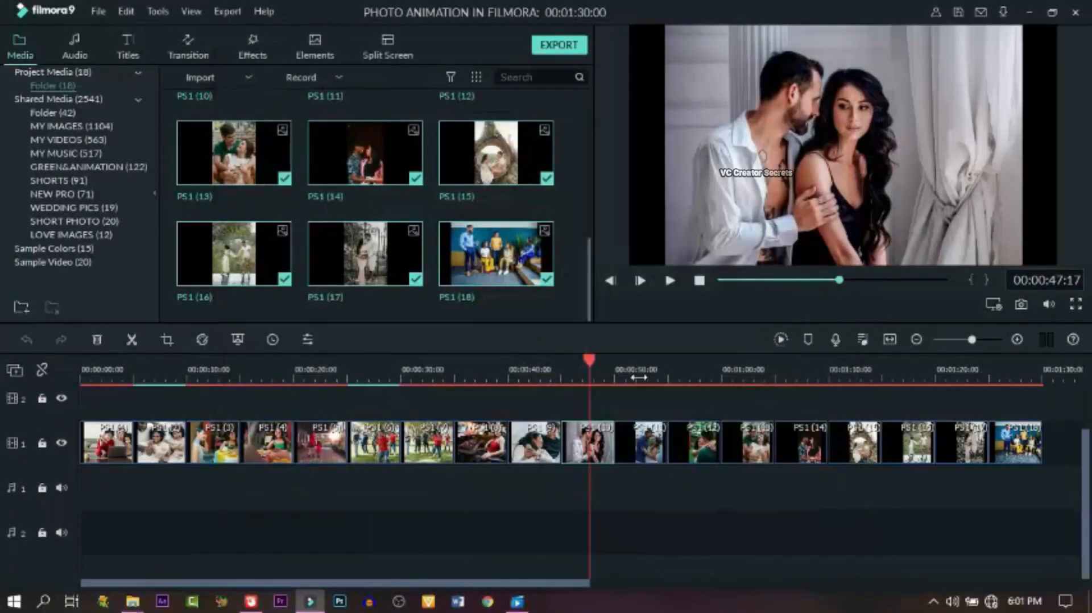
Step: Try cropping the portrait PS1 (11) clip to a 16:9 ratio, shifting the crop frame up over the couple's faces
click(638, 377)
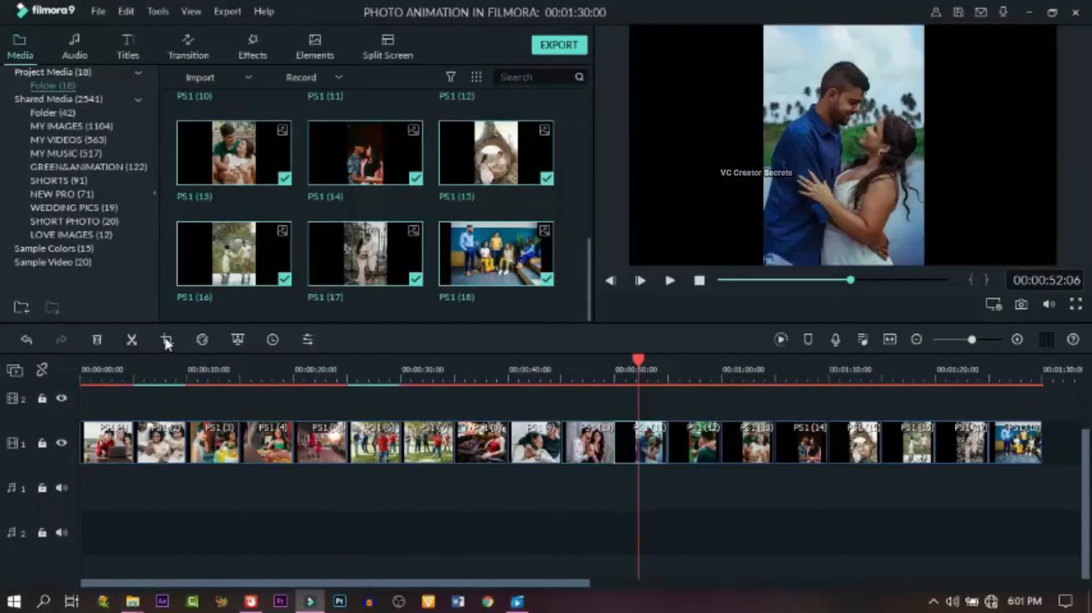
click(166, 340)
click(394, 441)
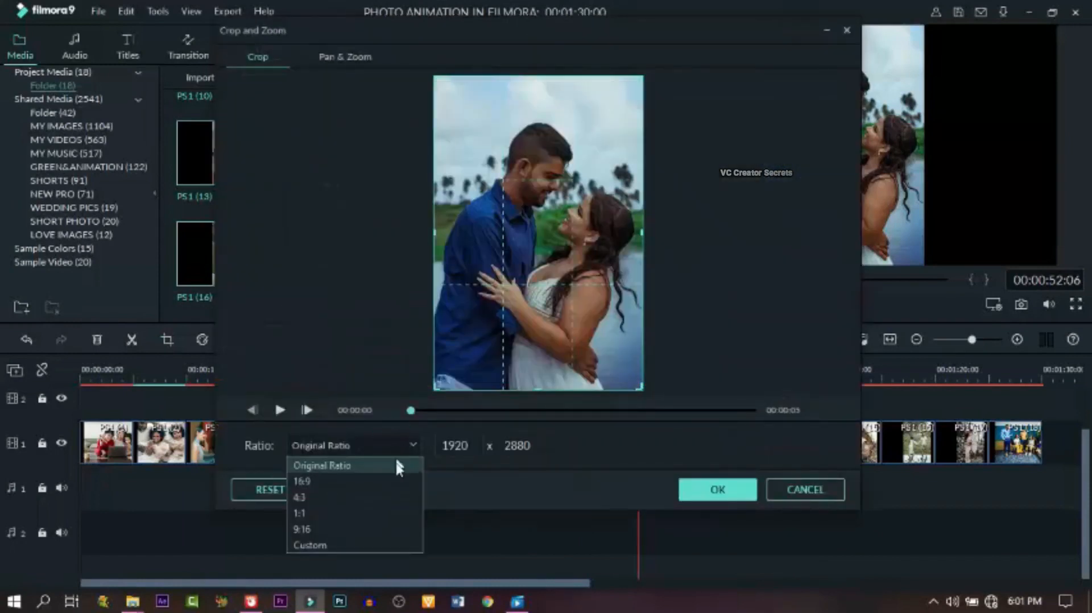
click(397, 481)
click(359, 447)
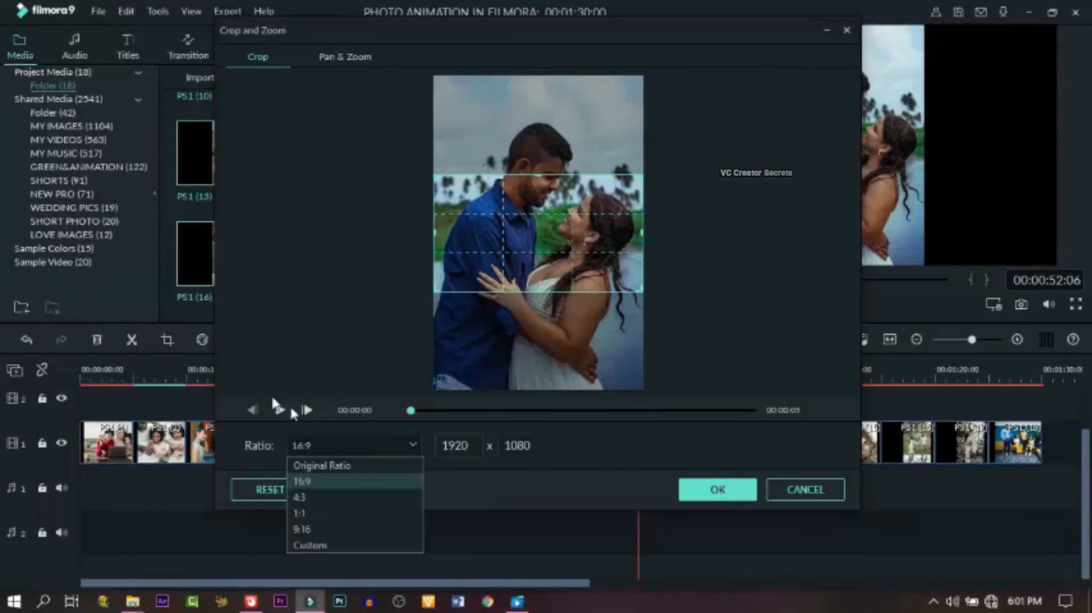
click(317, 480)
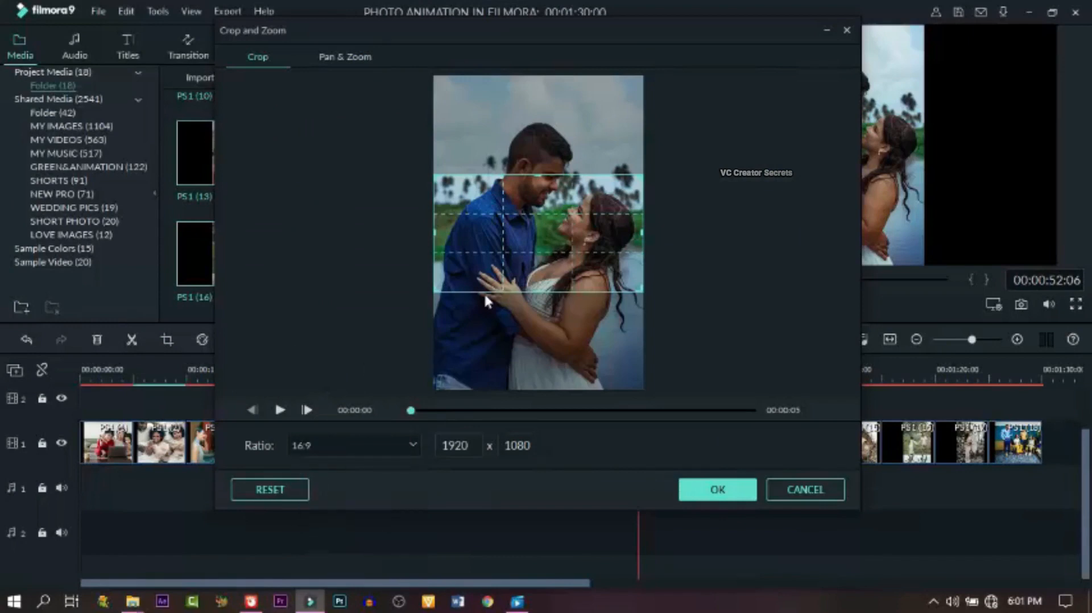
drag(501, 278, 501, 244)
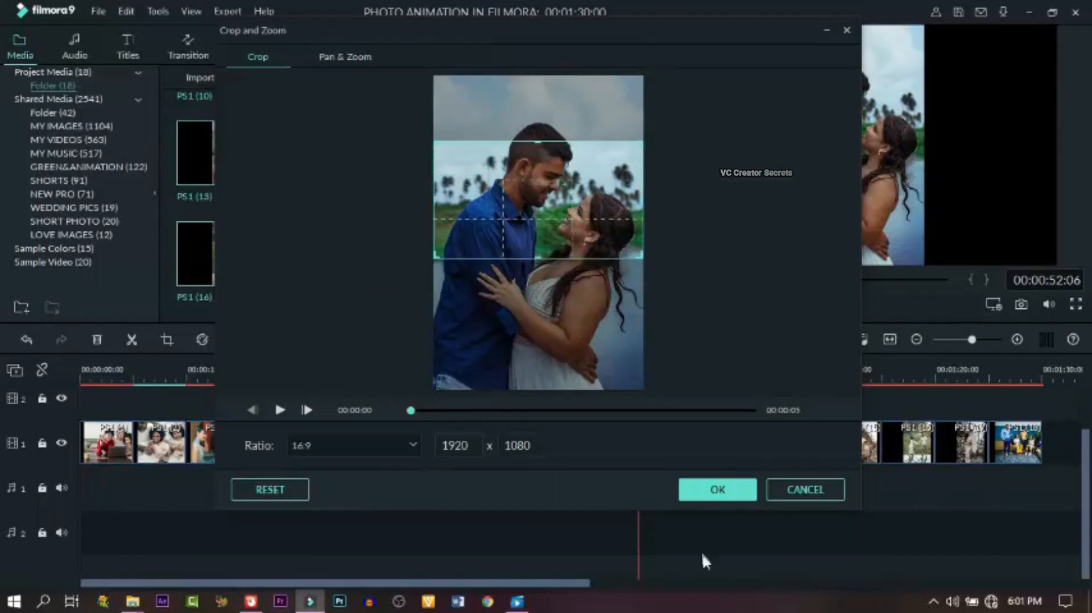
click(719, 491)
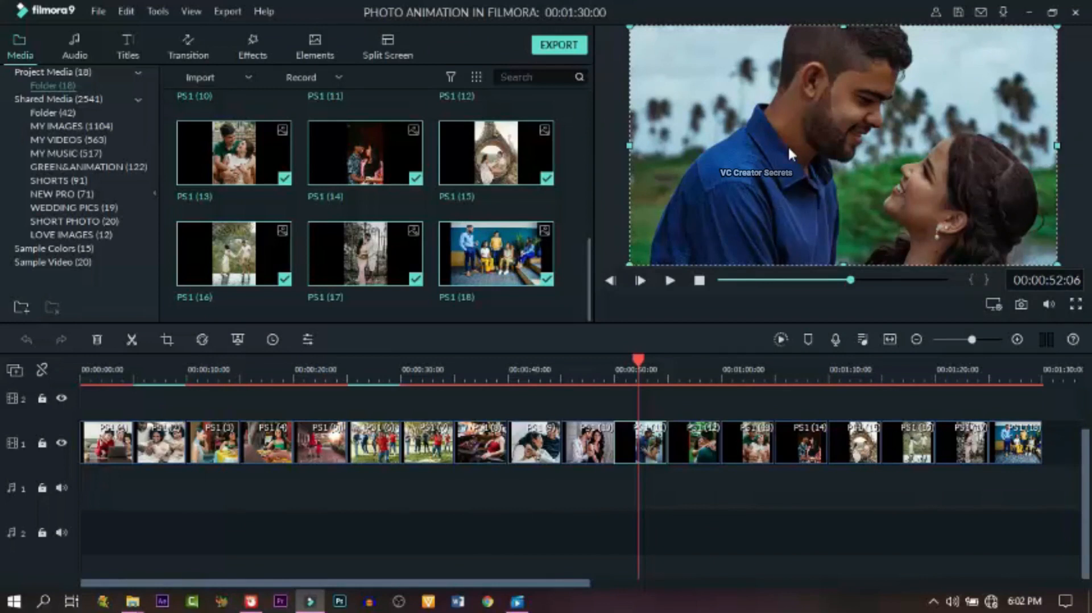
Step: Delete the cropped PS1 (11) clip and place the original PS1 (11) photo back in the gap after PS1 (10)
scroll(448, 183, up, 4)
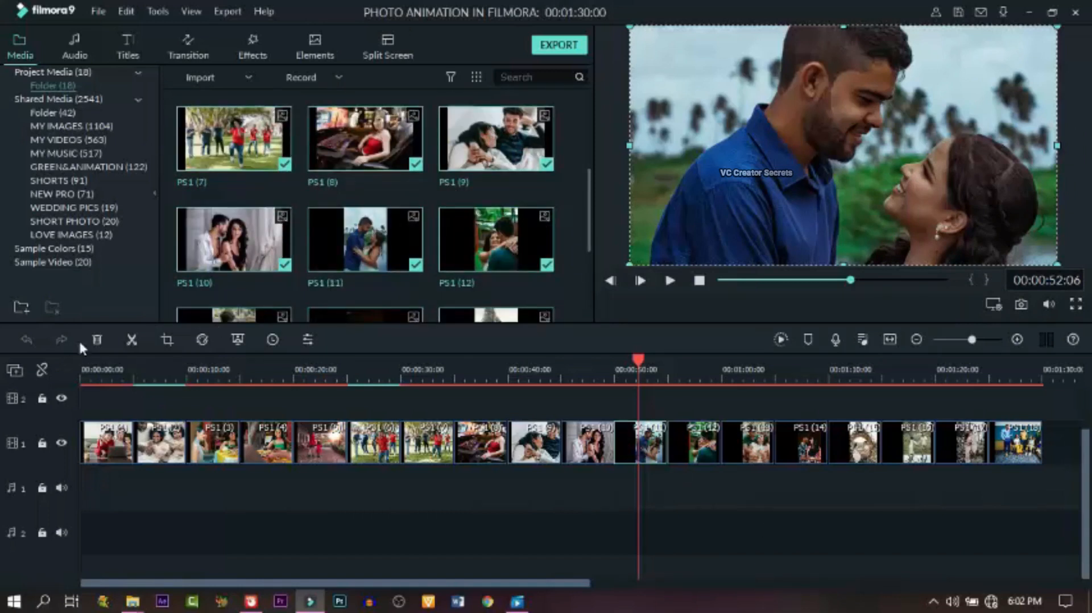
click(95, 339)
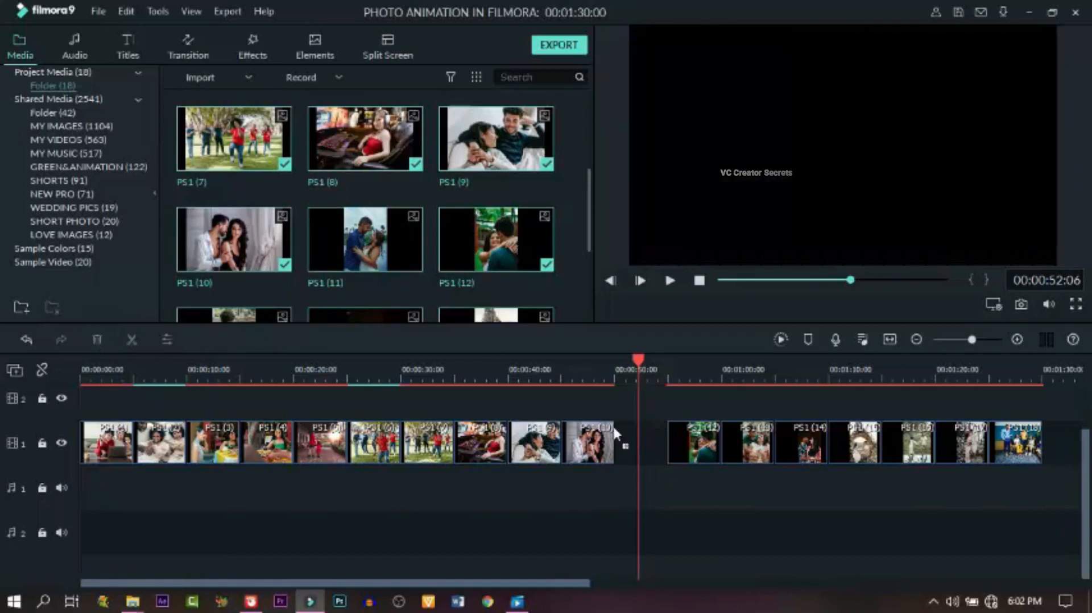
drag(367, 242, 615, 449)
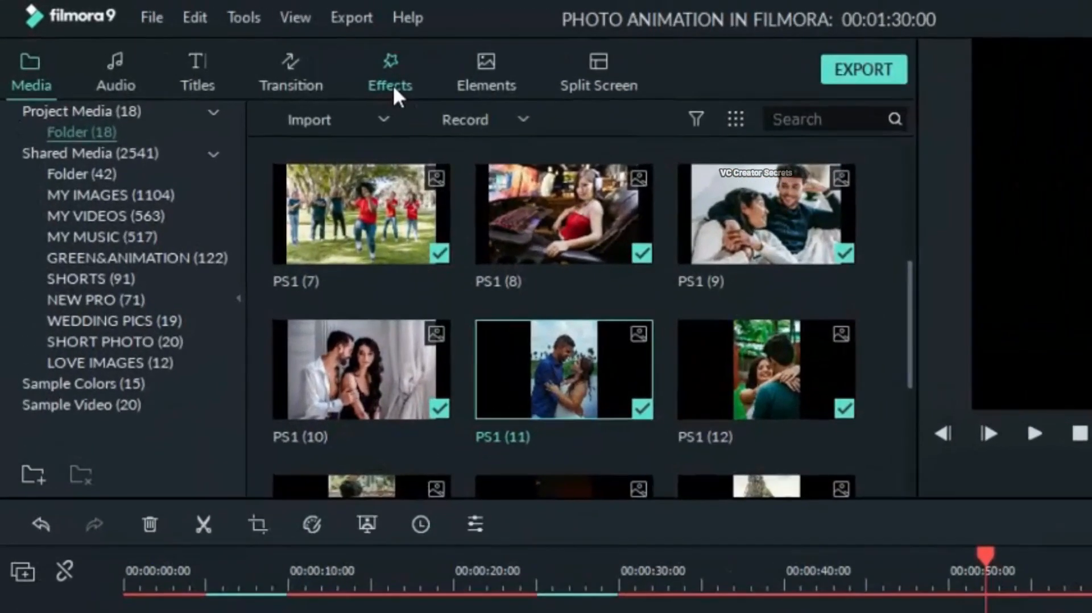
Step: Show the Background Blur filters in the effects library
click(254, 53)
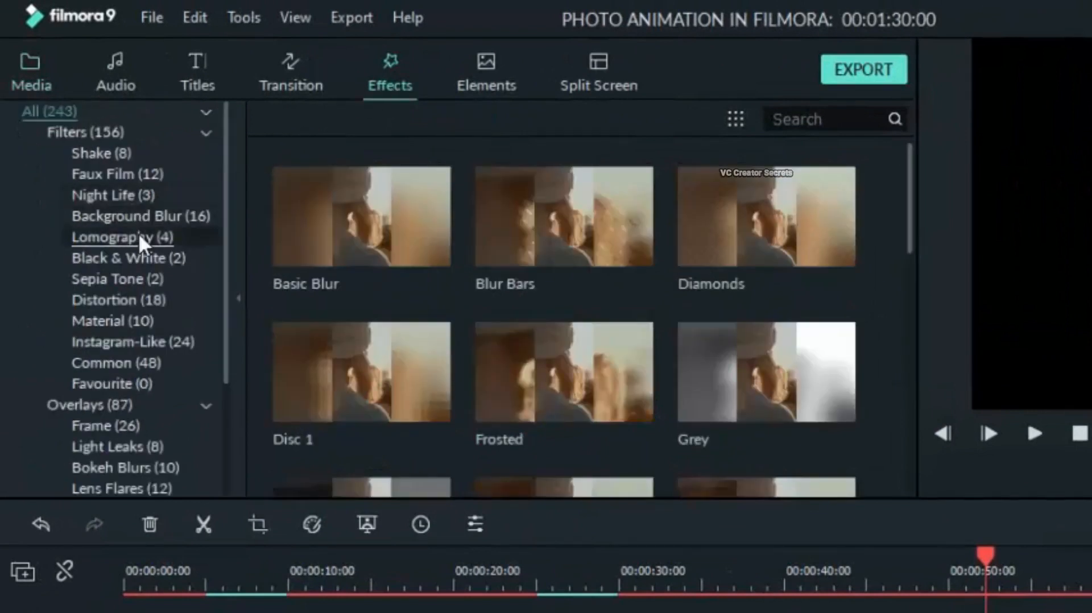
click(141, 215)
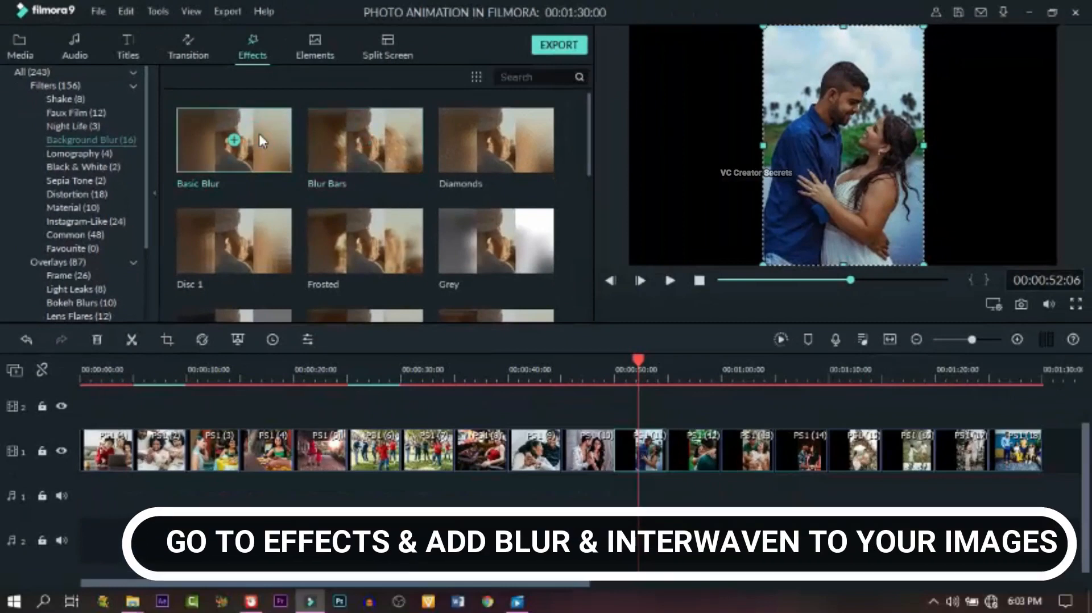
Step: Try out the Basic Blur filter on track 2 from PS1 (11) into PS1 (14), and remove it after previewing
drag(299, 160, 748, 472)
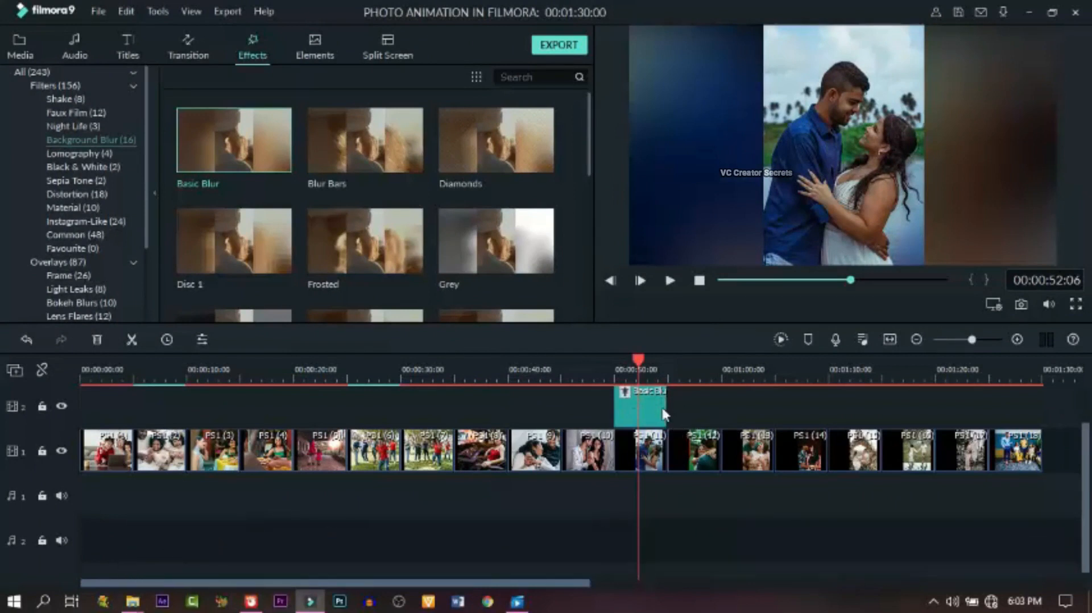
drag(667, 411, 814, 411)
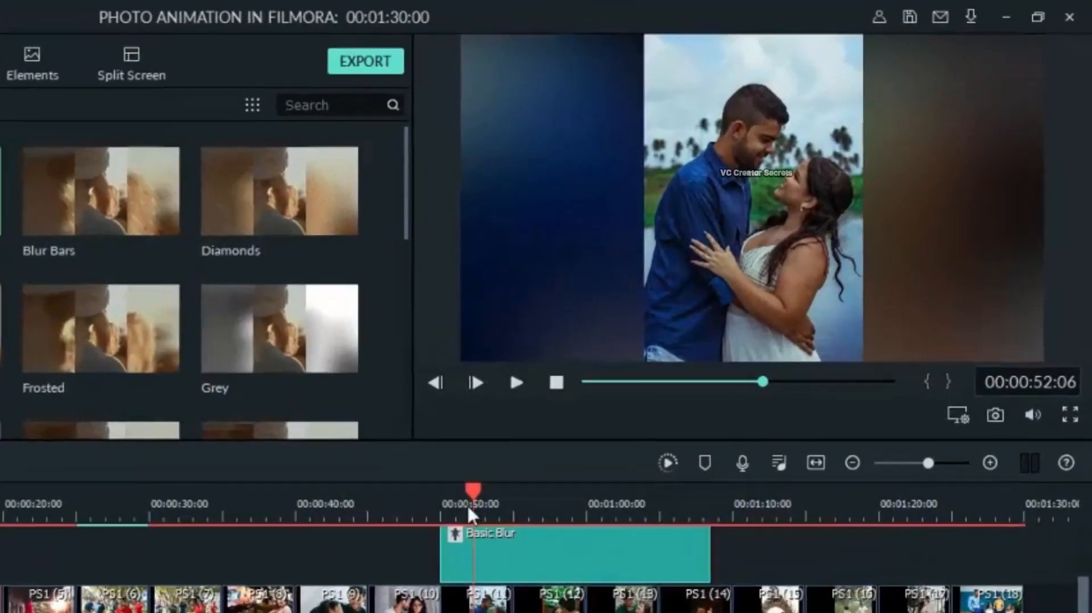
key(space)
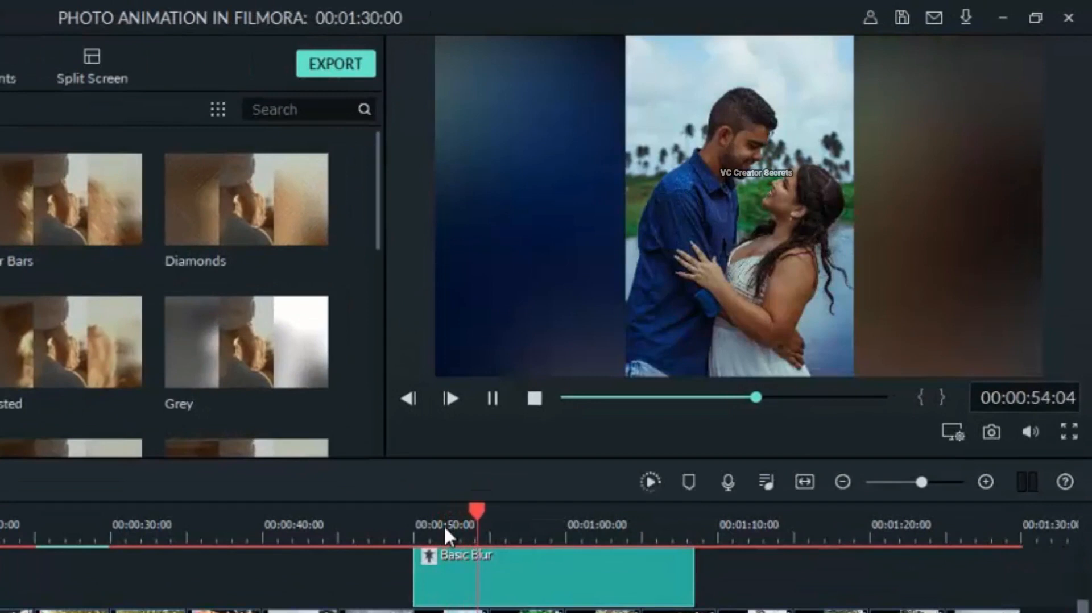
key(space)
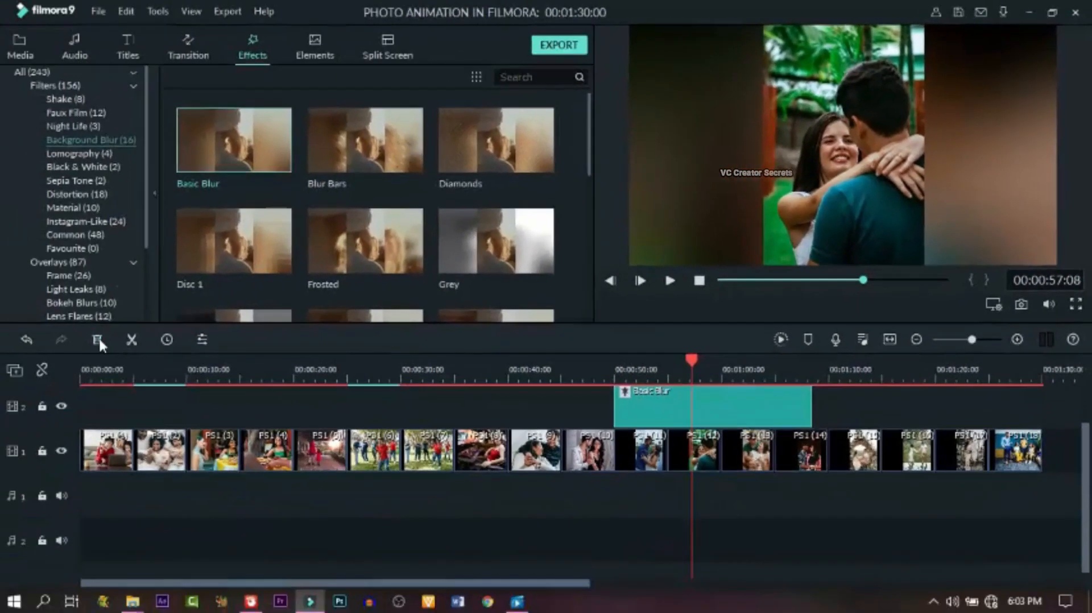
click(98, 337)
Step: Try out the Blur Bars filter above the PS1 (11) clip and remove it after previewing
drag(370, 142, 626, 404)
click(640, 386)
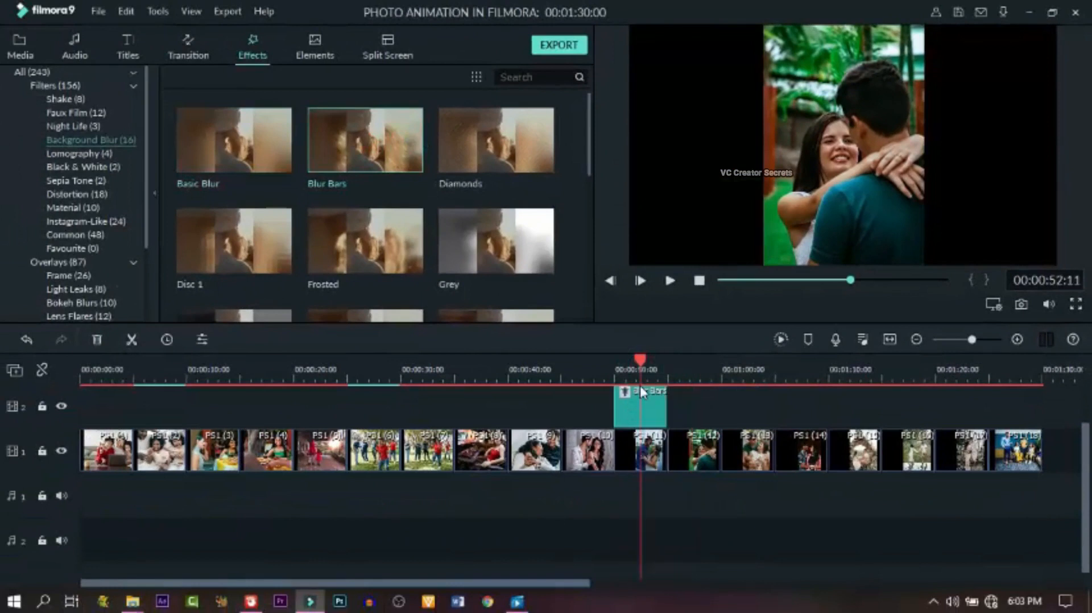
key(space)
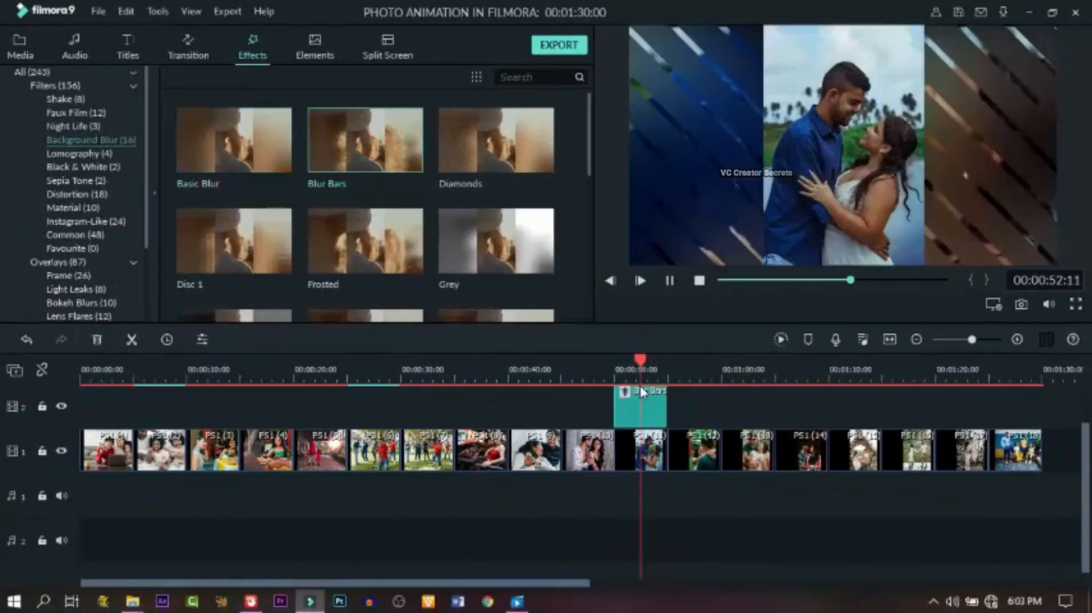
click(98, 340)
Step: Add the Interwoven filter over clips PS1 (11) to PS1 (14) and Blur Bars over PS1 (15) to PS1 (18)
scroll(434, 285, down, 2)
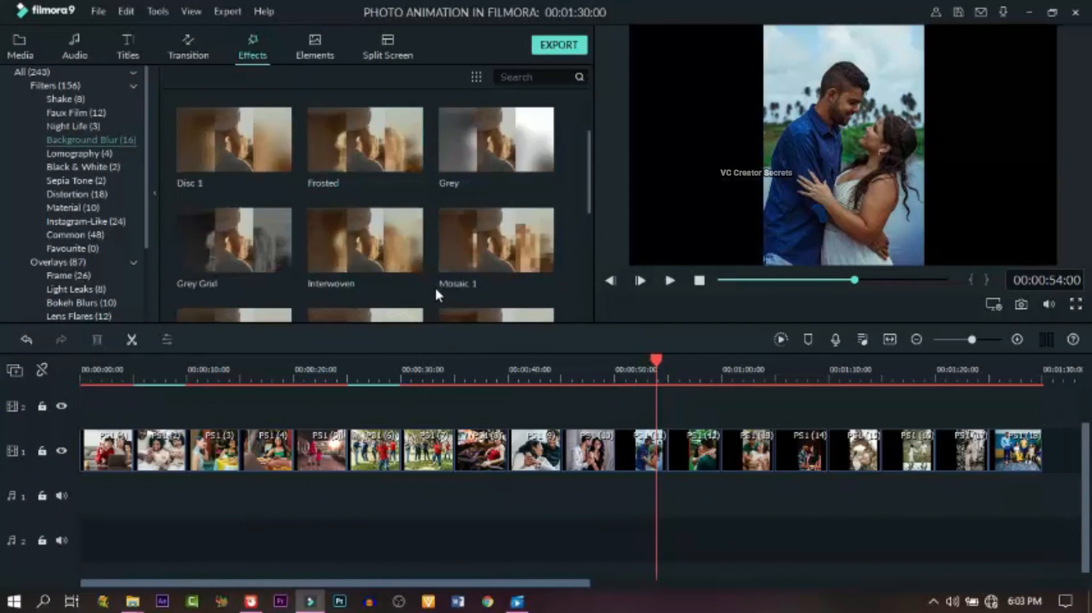
drag(367, 239, 831, 417)
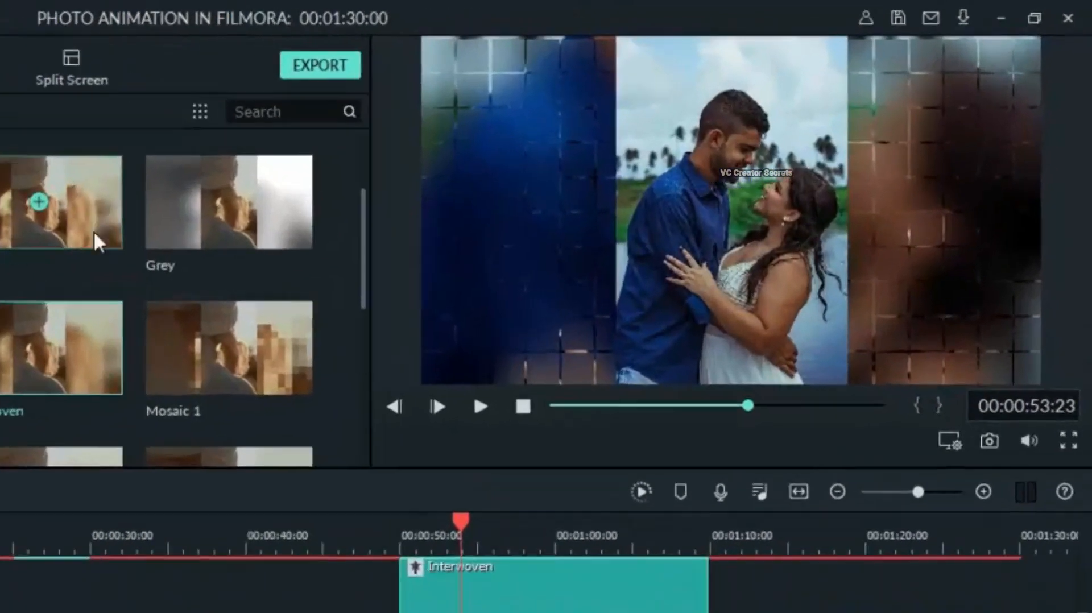
scroll(118, 352, up, 5)
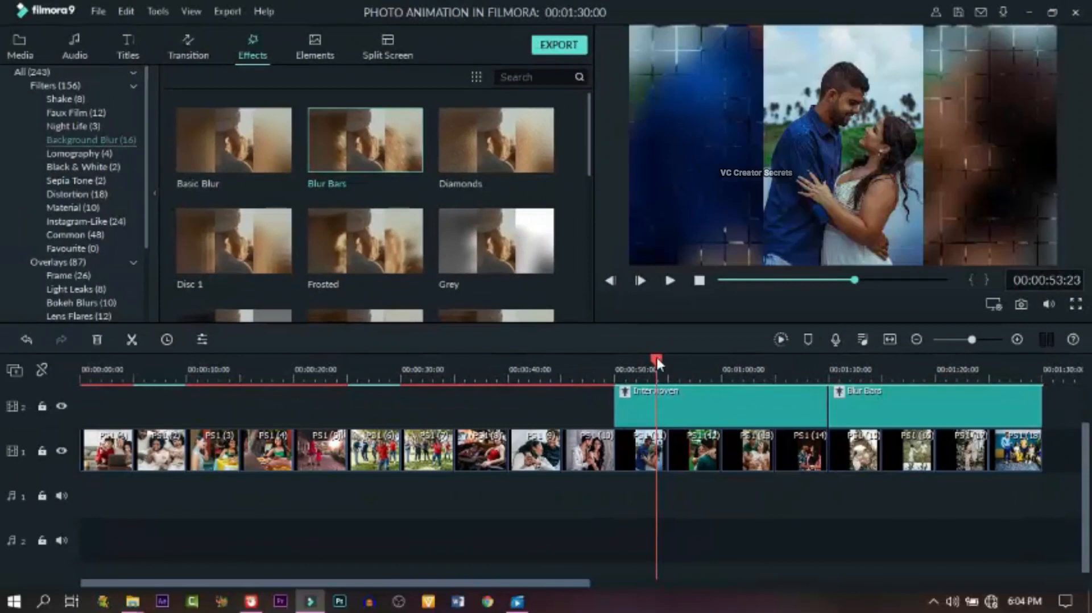
Step: Scrub through the portrait clips to check the Interwoven and Blur Bars backgrounds
drag(657, 357, 621, 359)
drag(715, 380, 767, 385)
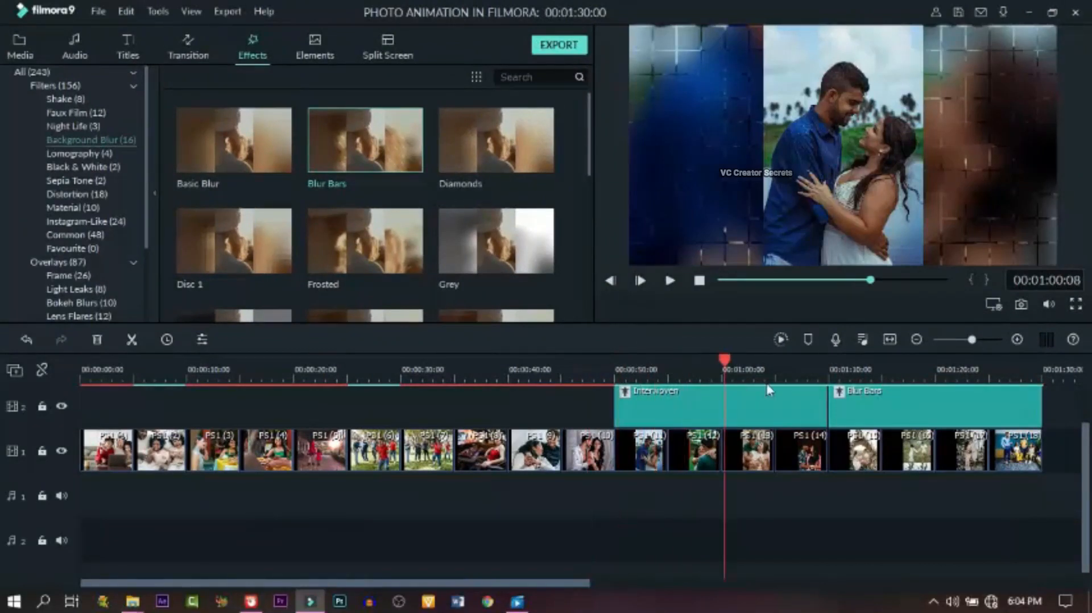
drag(841, 383, 910, 384)
drag(998, 402, 851, 394)
scroll(847, 409, up, 2)
scroll(851, 418, down, 1)
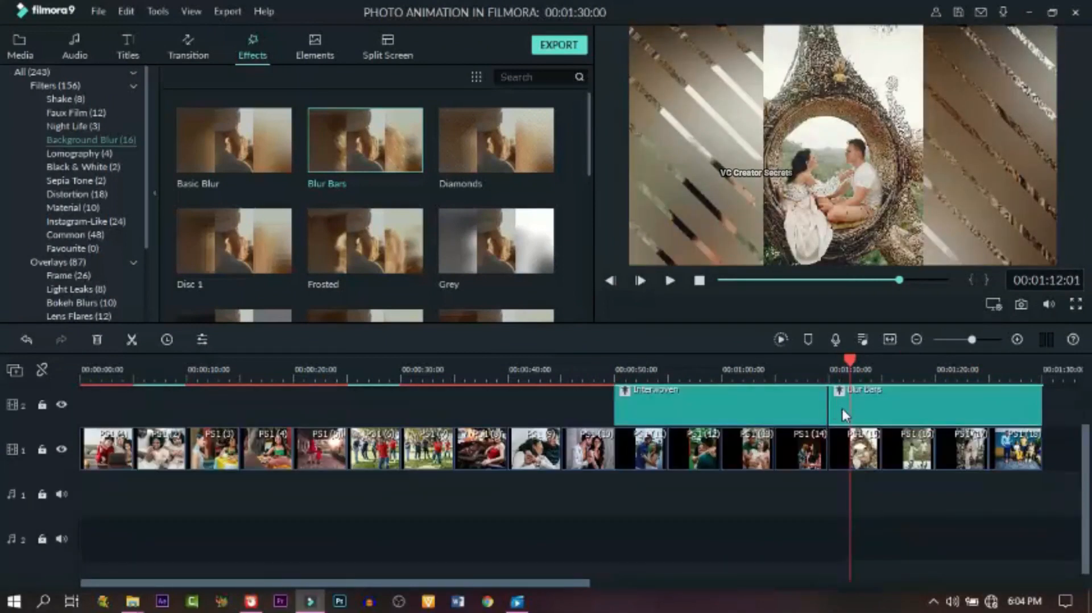
drag(849, 360, 750, 360)
Step: Return to the start of the timeline and open the Pan & Zoom settings of the PS1 (1) clip
click(338, 406)
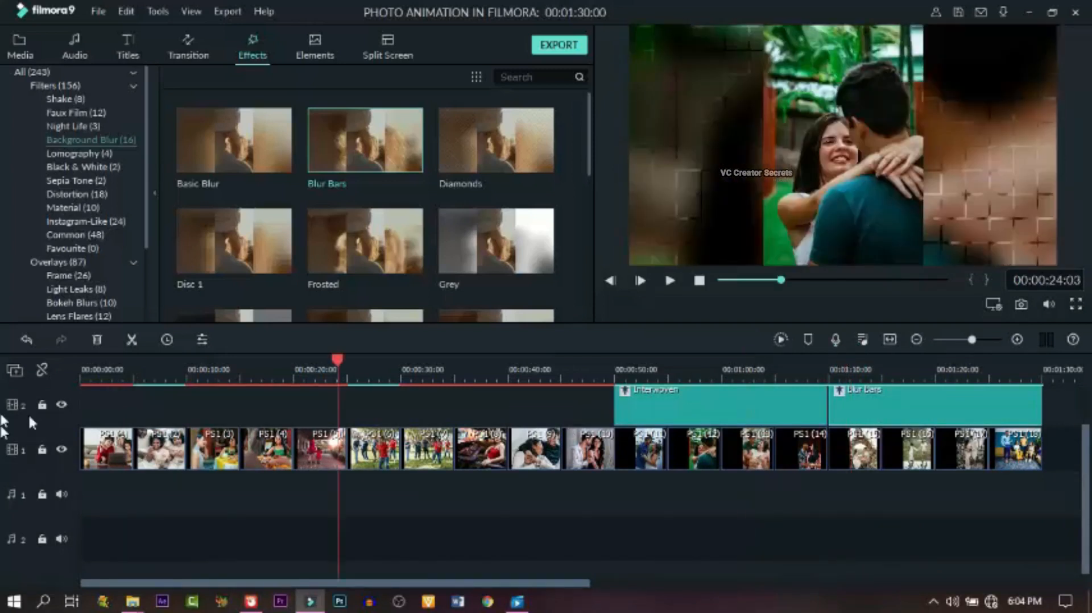
key(Home)
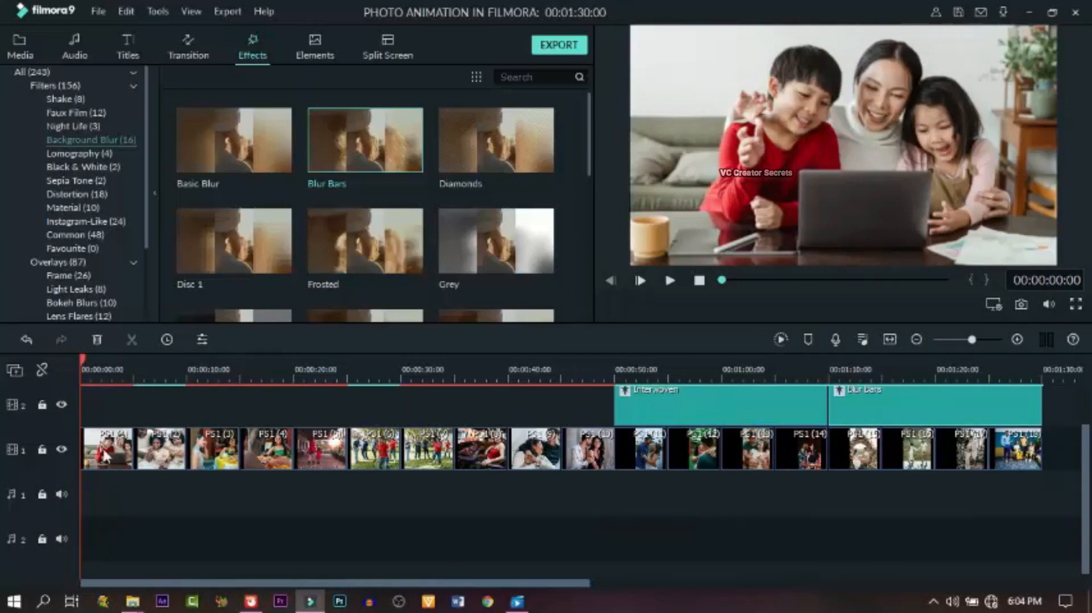
click(101, 380)
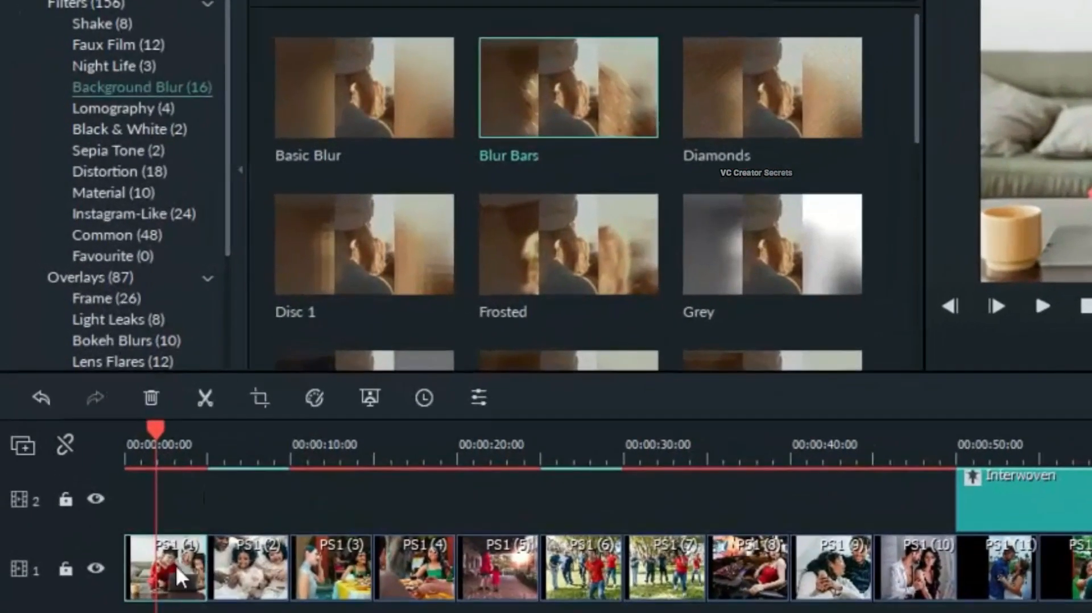
right_click(177, 568)
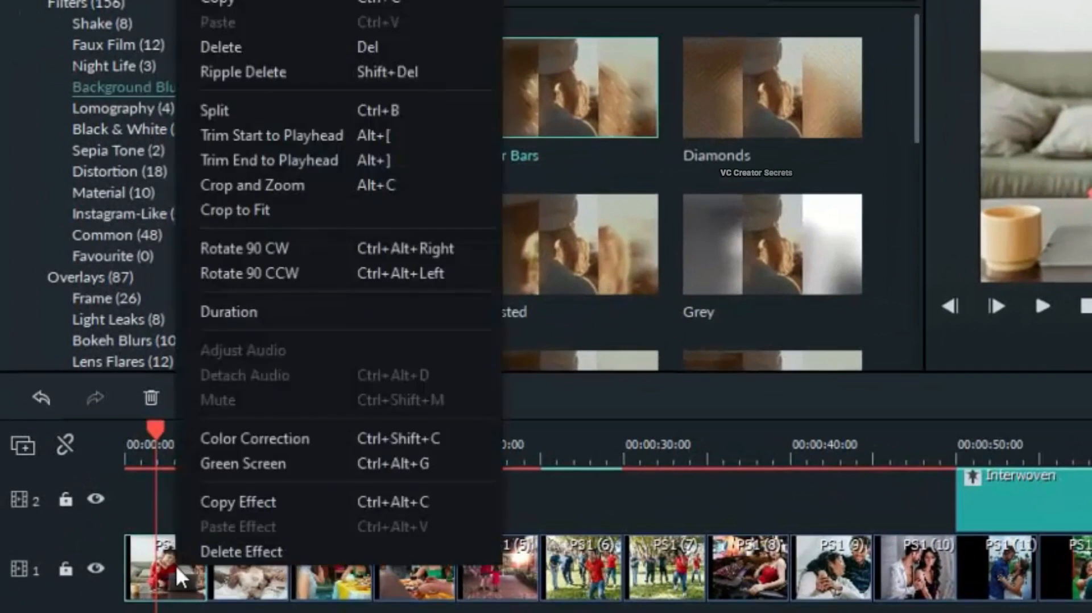
click(277, 187)
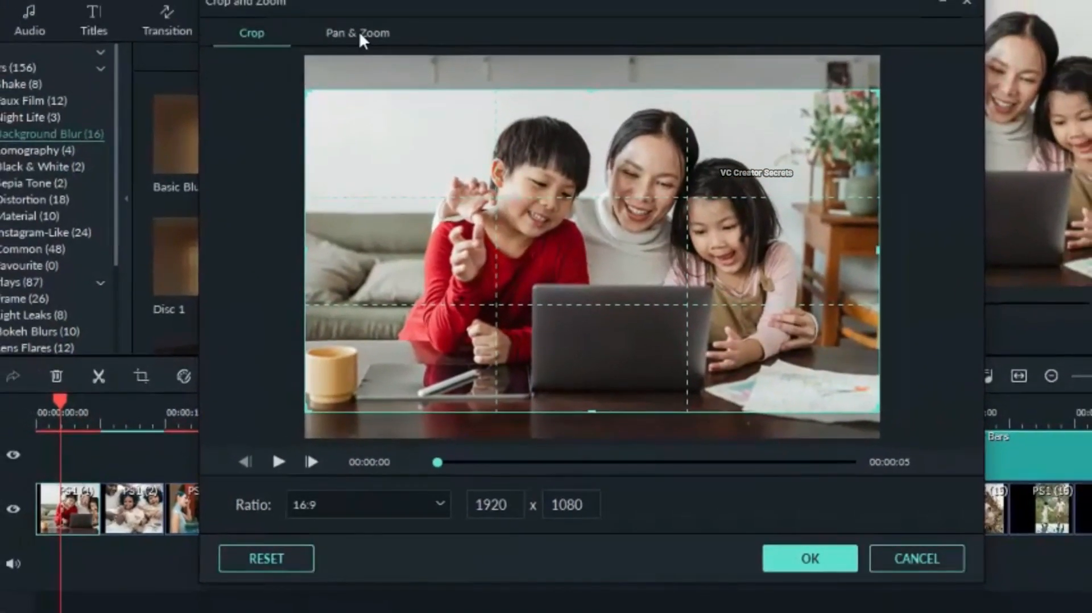
click(359, 35)
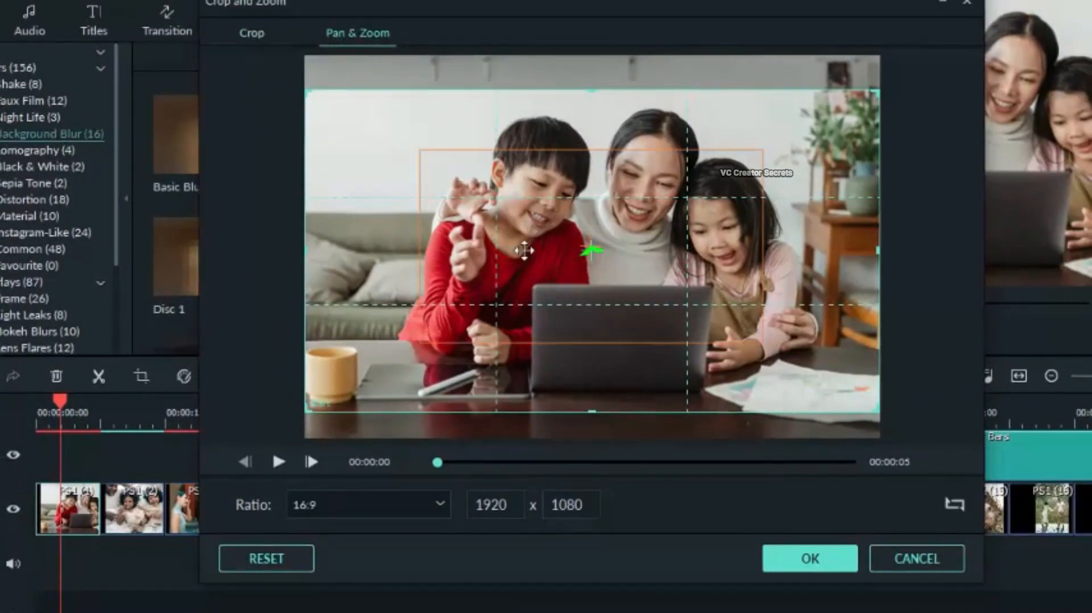
Step: Move the end frame of PS1 (1) up and rightwards over the family's faces and preview the motion
click(511, 265)
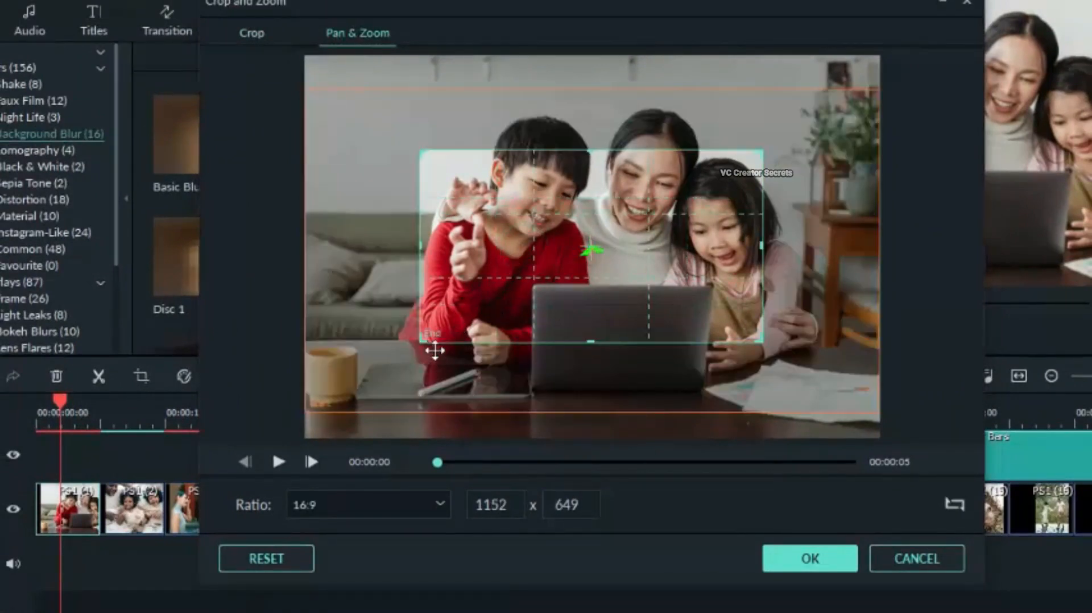
click(350, 379)
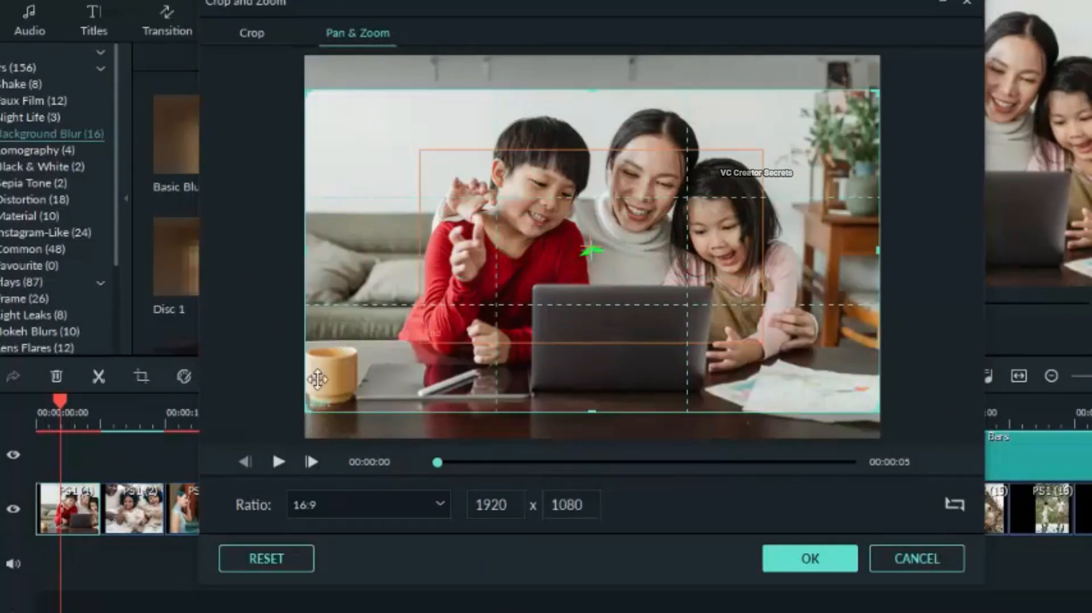
drag(577, 295, 614, 262)
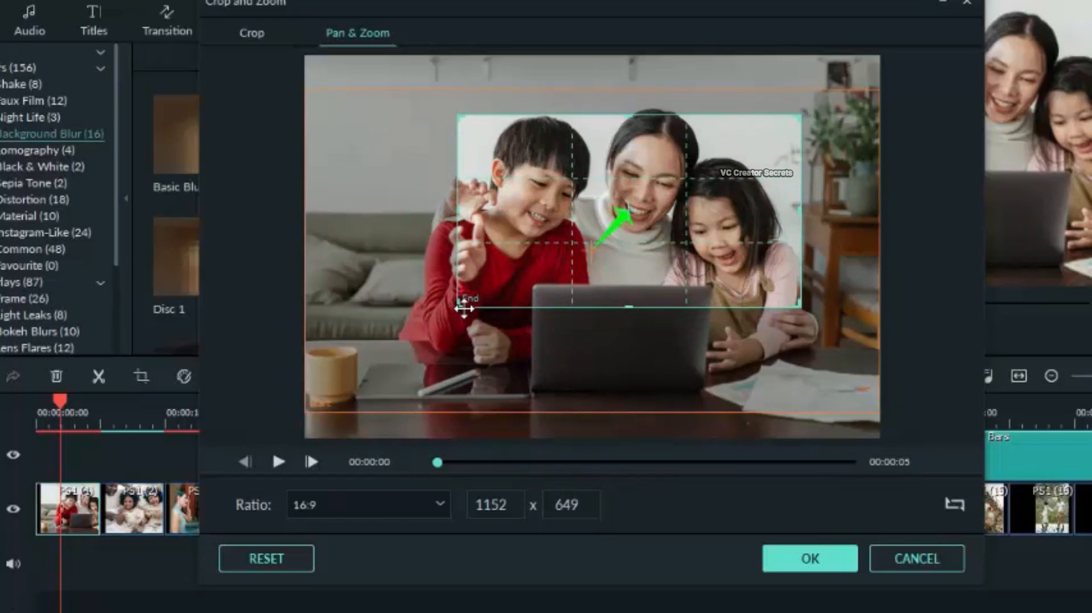
click(278, 461)
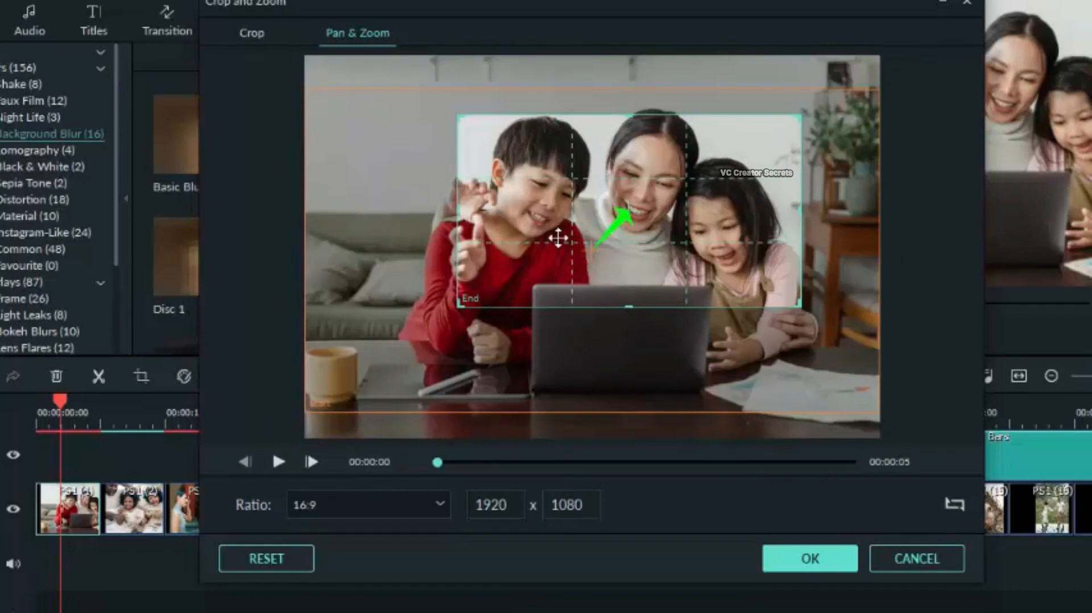
Step: Try swapping the start and end frames of PS1 (1), preview the reversed zoom, and swap them back
click(954, 503)
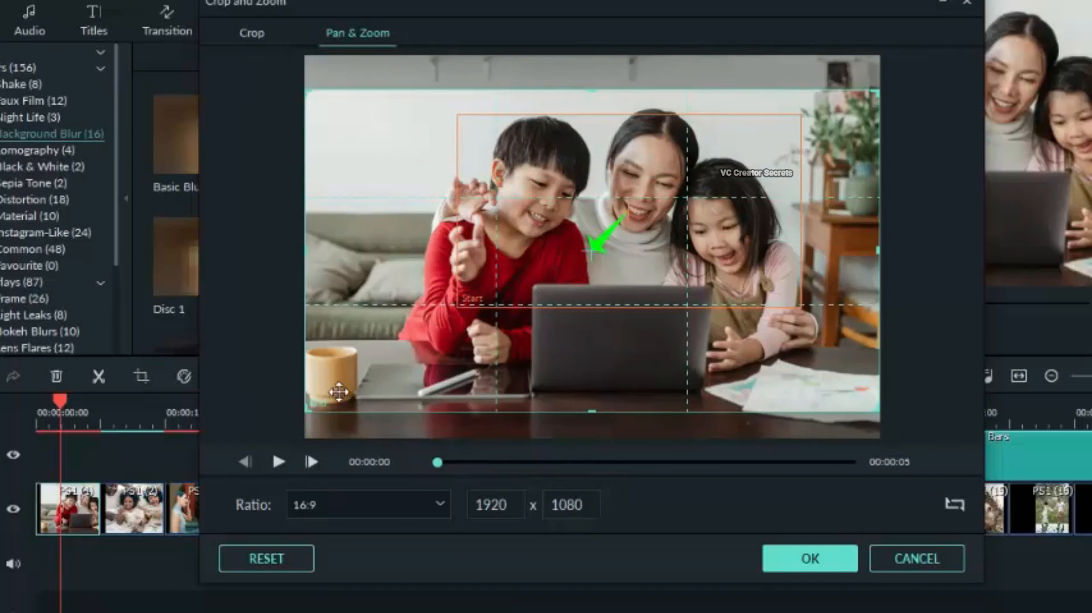
click(278, 461)
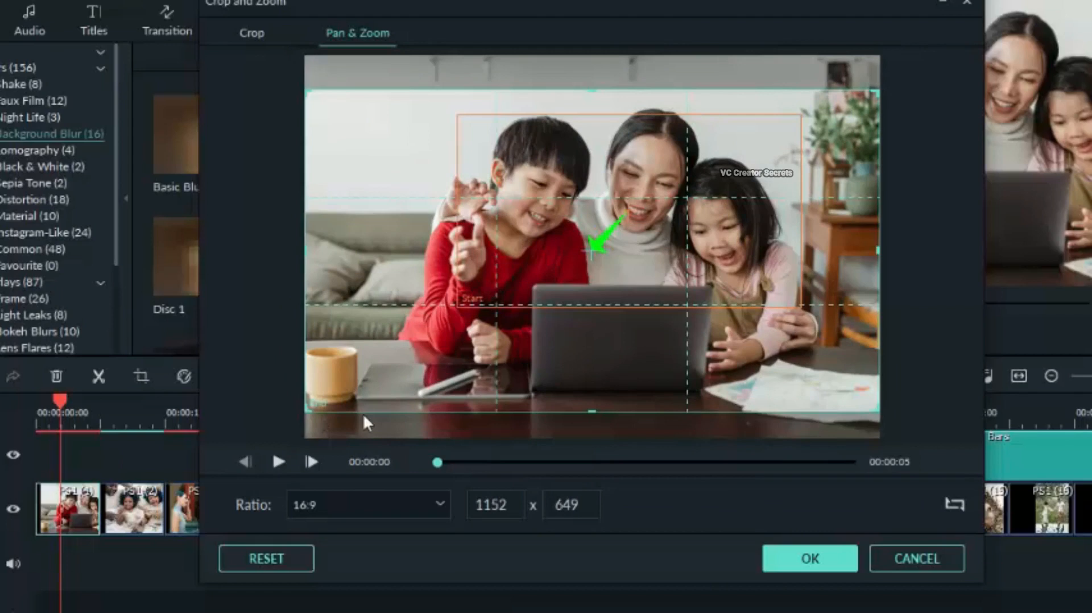
click(948, 505)
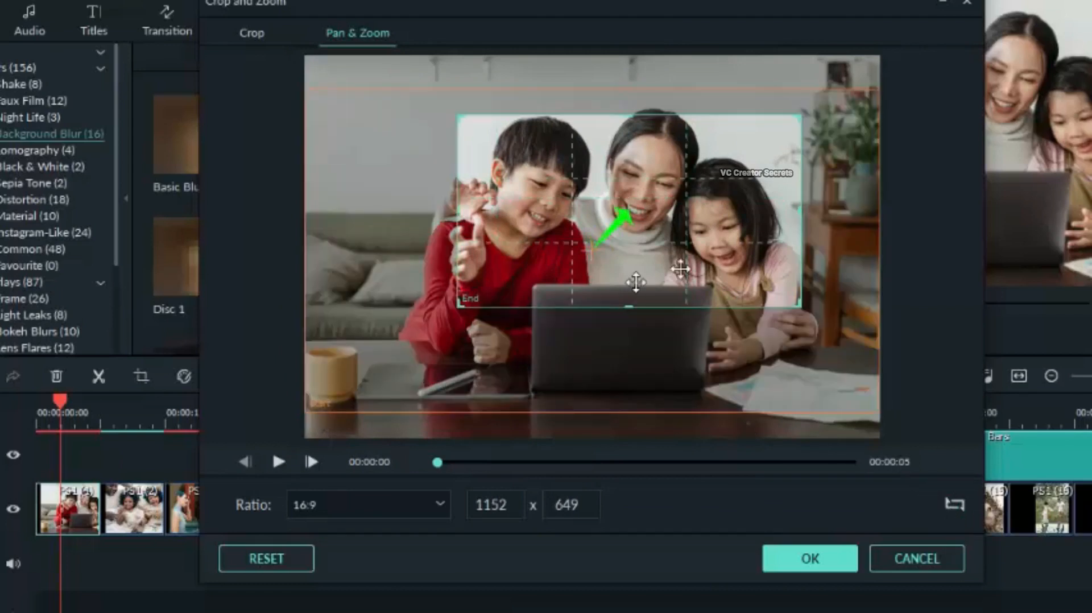
Step: Nudge the end frame of PS1 (1) leftwards, enlarge it slightly, apply Pan & Zoom and play the timeline from the start
drag(682, 260, 675, 260)
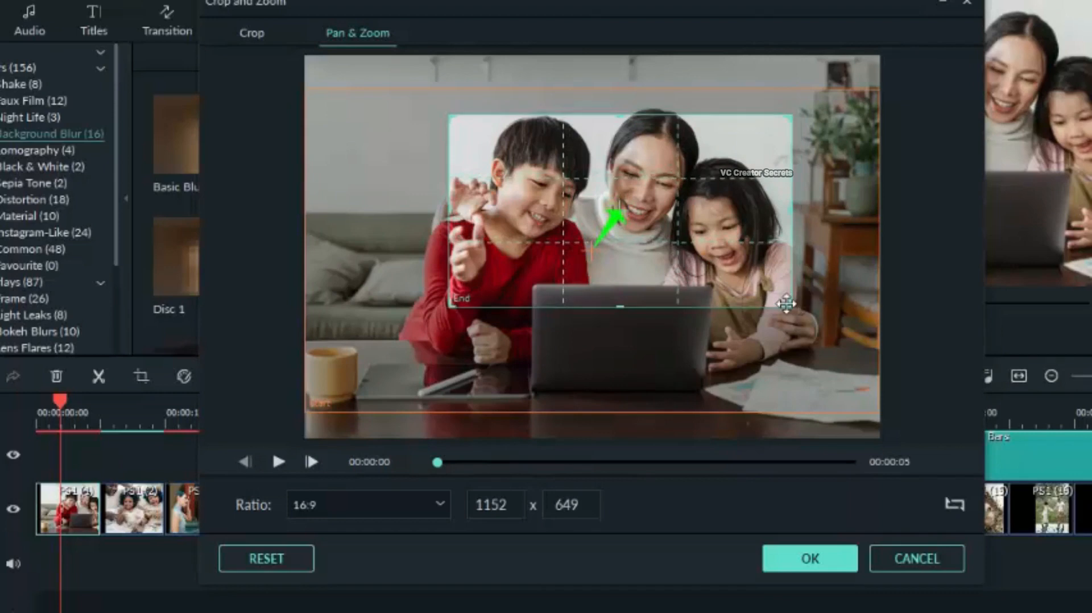
drag(447, 307, 443, 311)
click(793, 552)
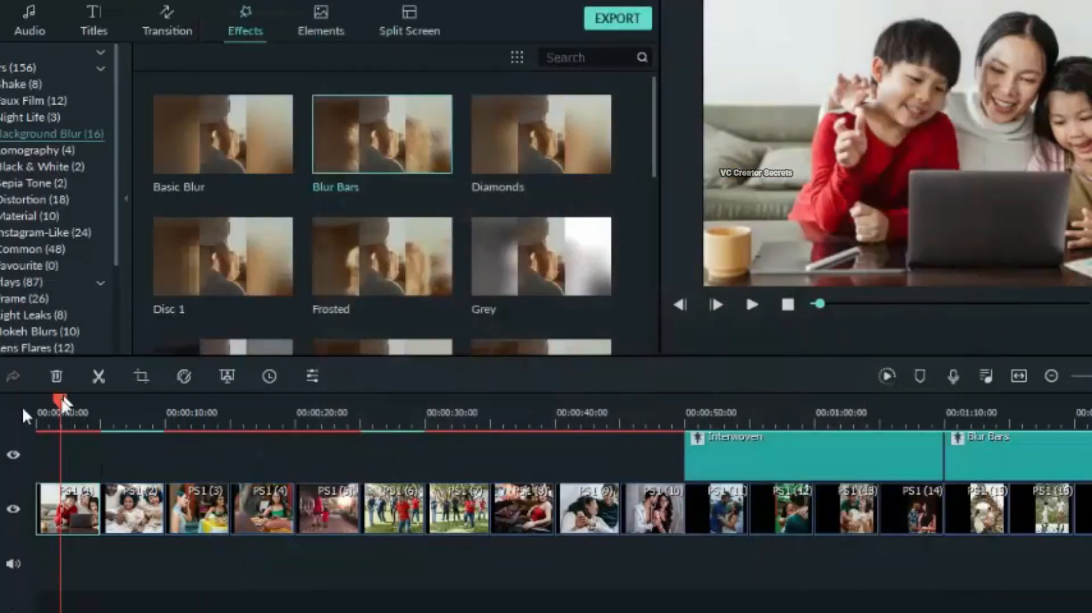
click(23, 409)
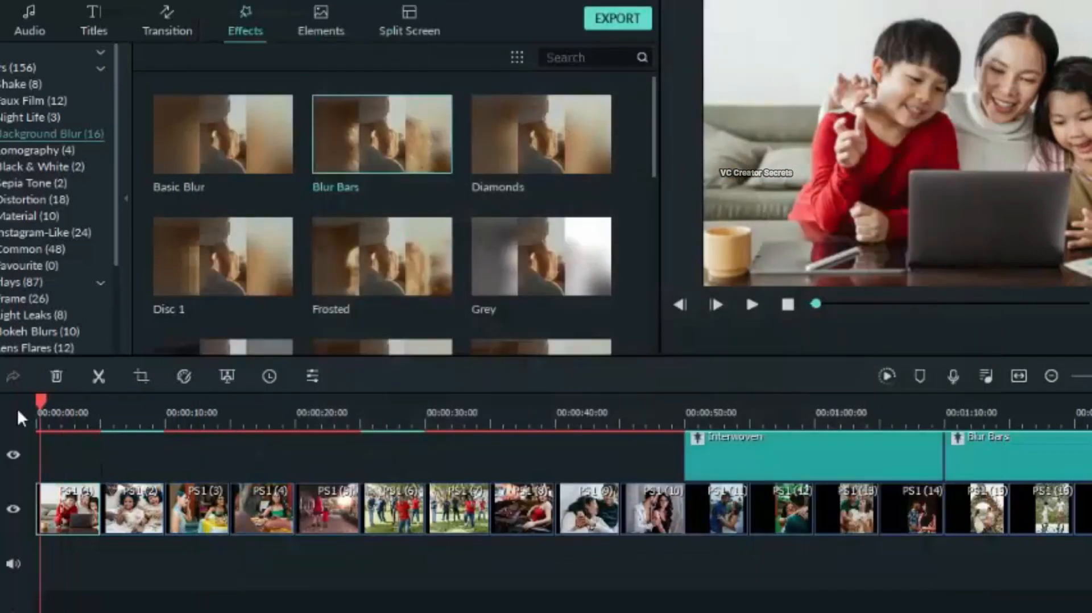
click(750, 305)
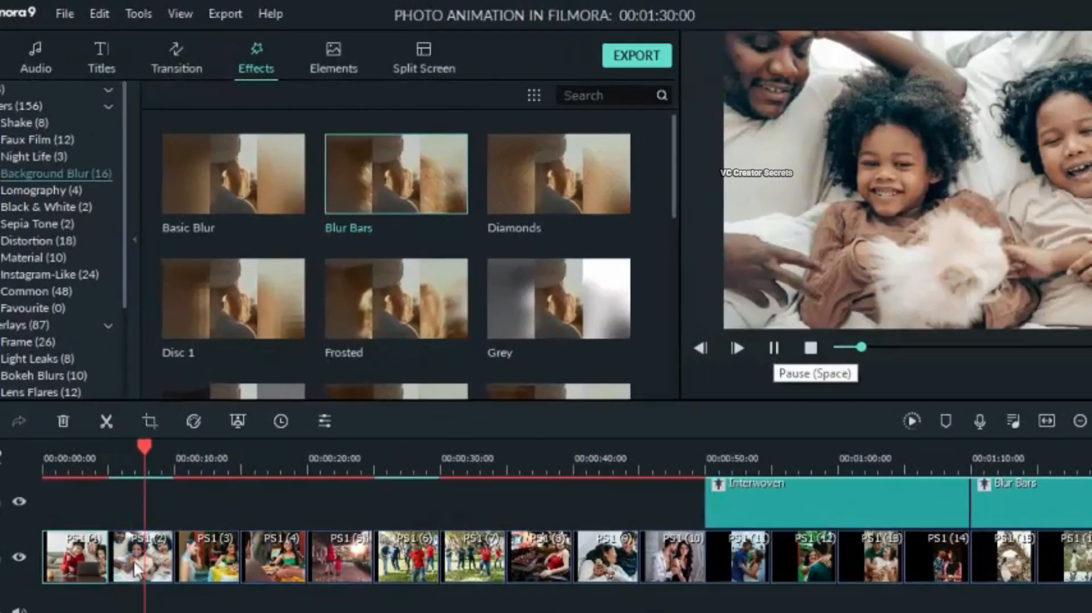
Step: Animate PS1 (2) with Pan & Zoom: frame the two children's faces, swap start and end frames to zoom out, preview and apply
click(135, 562)
click(148, 422)
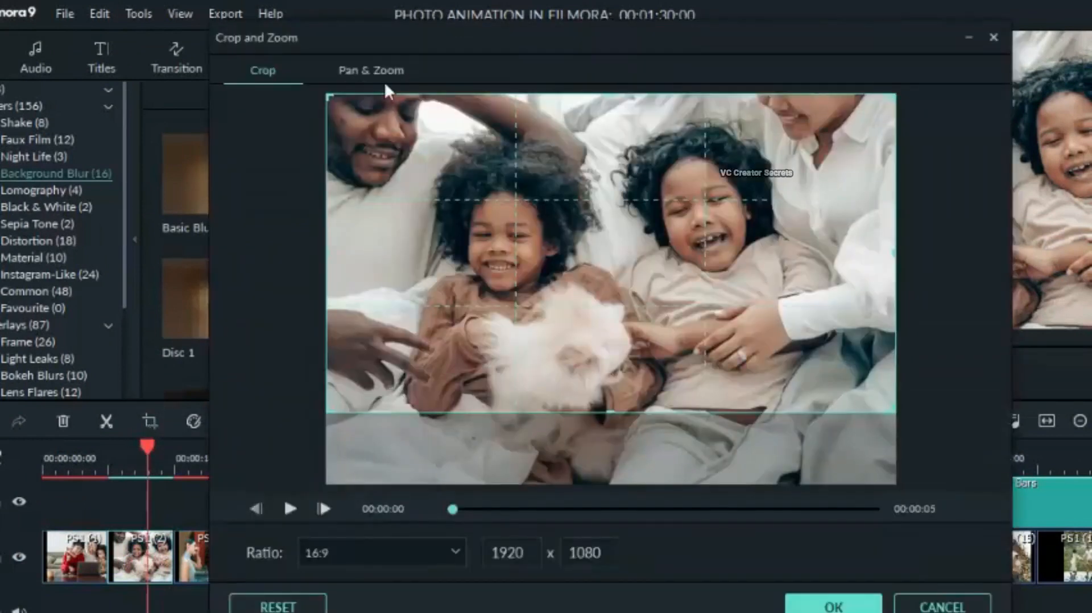
click(387, 67)
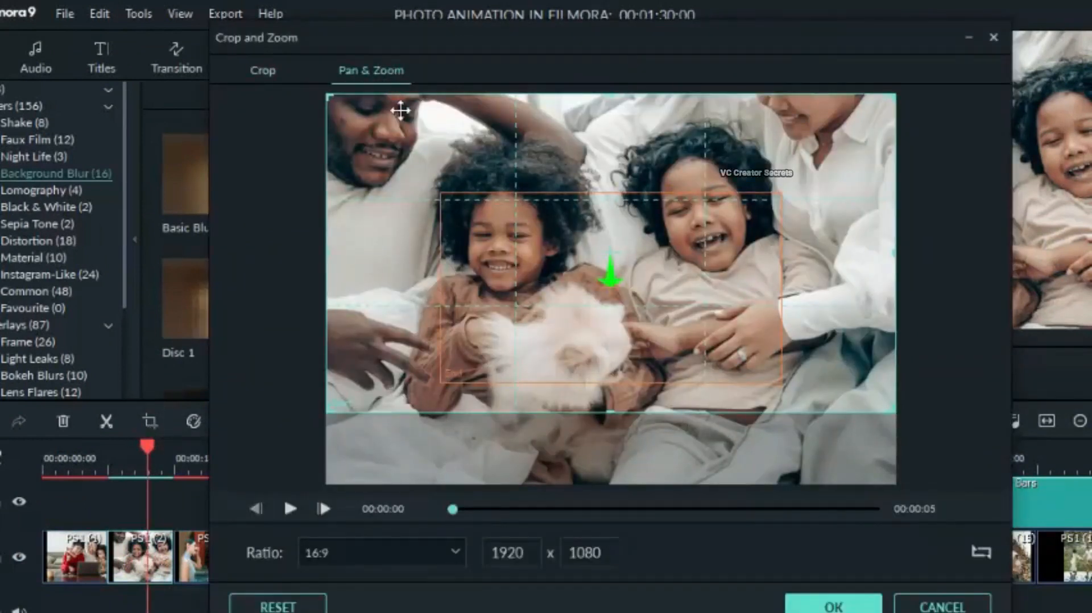
drag(592, 333, 585, 300)
drag(720, 316, 715, 285)
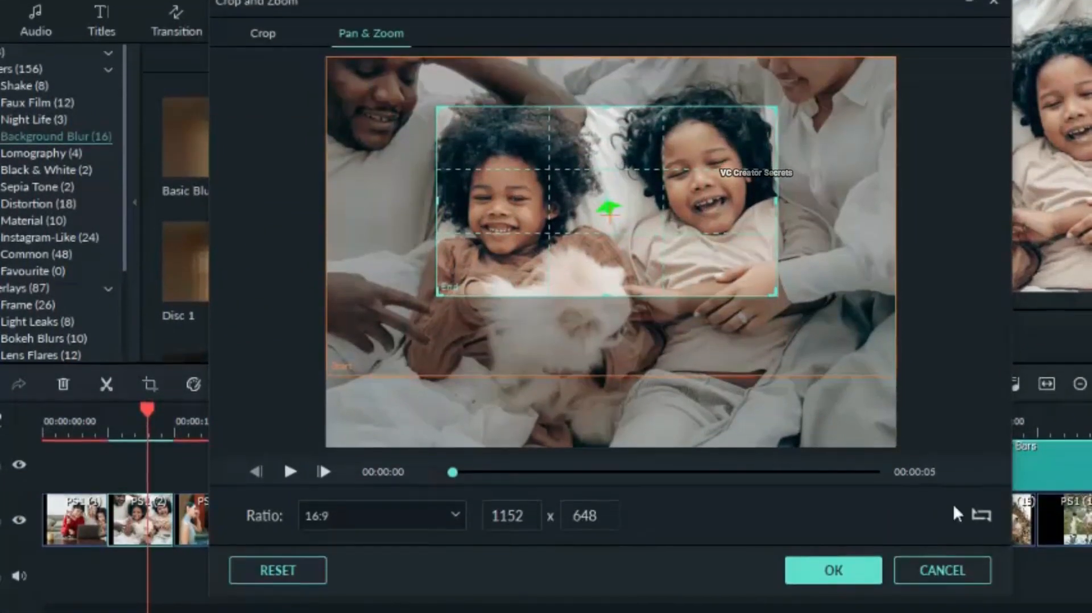
click(978, 515)
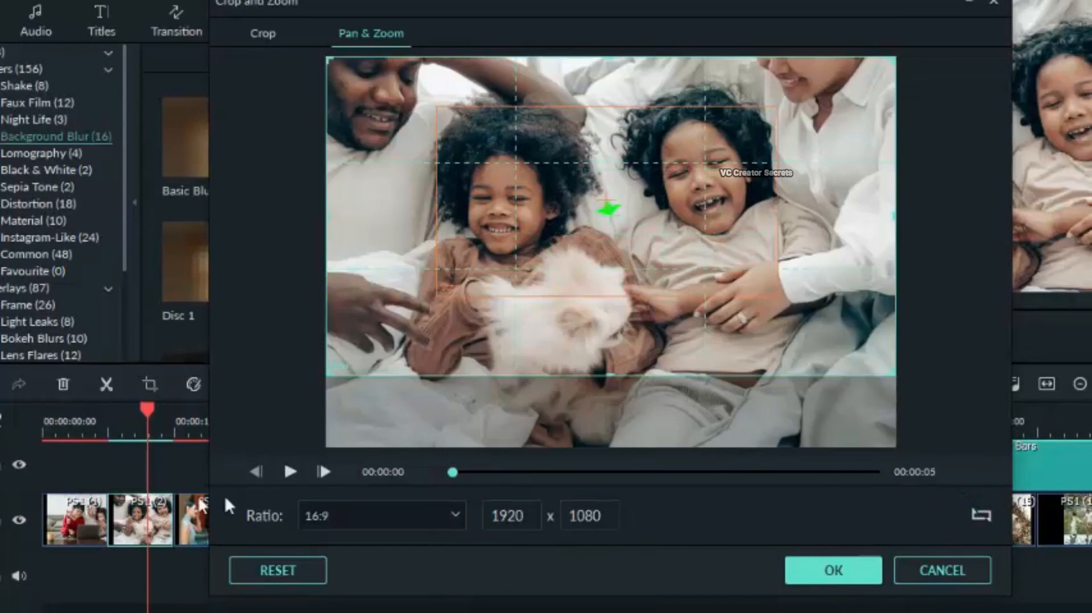
click(285, 472)
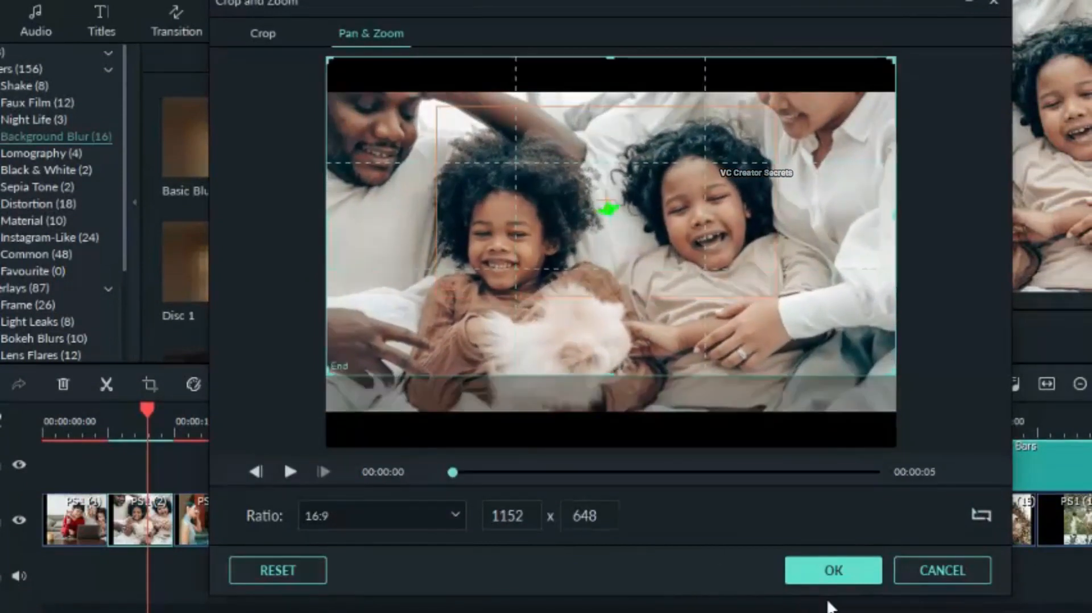
click(831, 583)
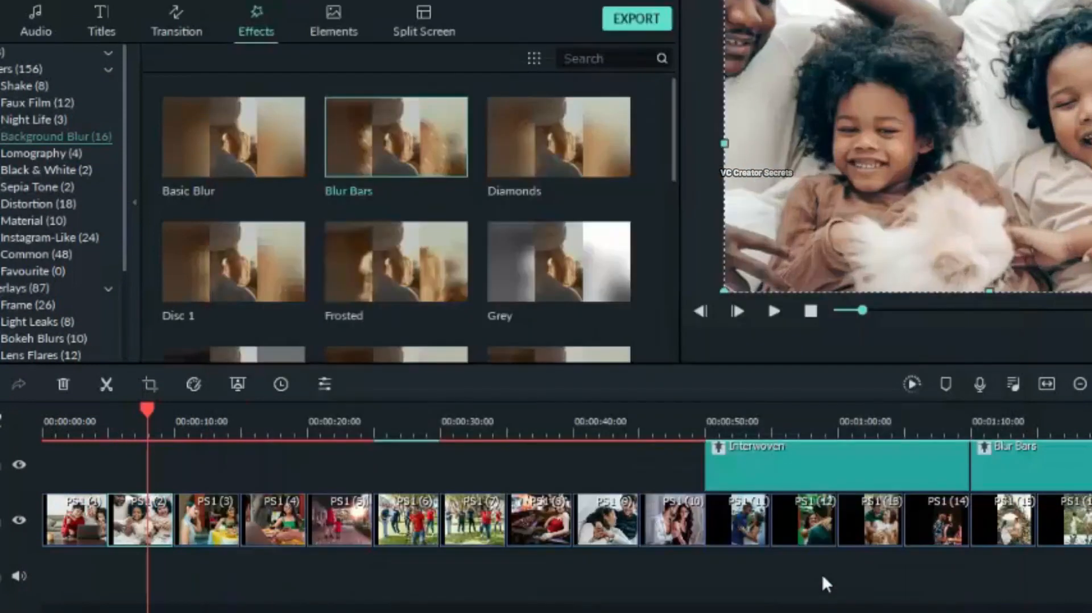
Step: Animate PS1 (3) with Pan & Zoom, placing a 1142 x 642 end frame over the woman in green, and apply it after a preview
click(203, 434)
click(203, 517)
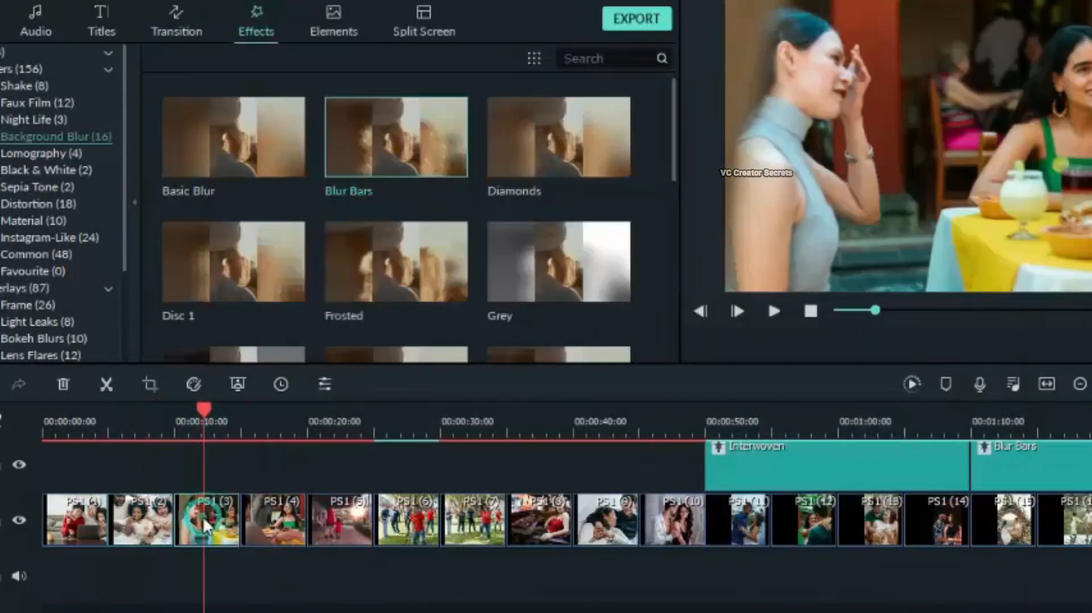
click(149, 387)
click(367, 34)
drag(679, 304, 744, 253)
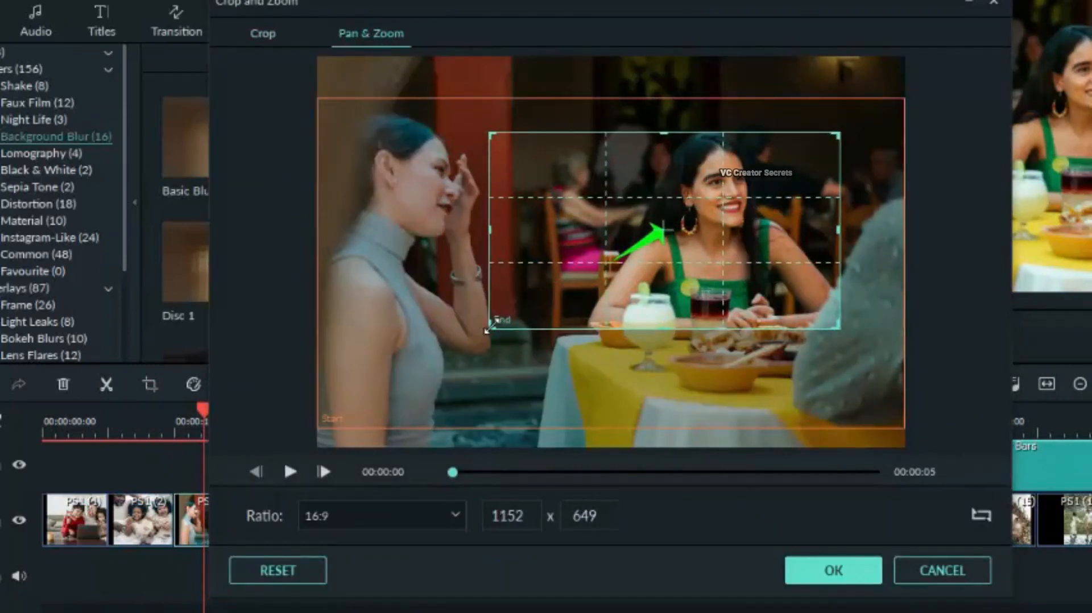
drag(491, 327, 538, 302)
drag(839, 301, 884, 367)
click(291, 471)
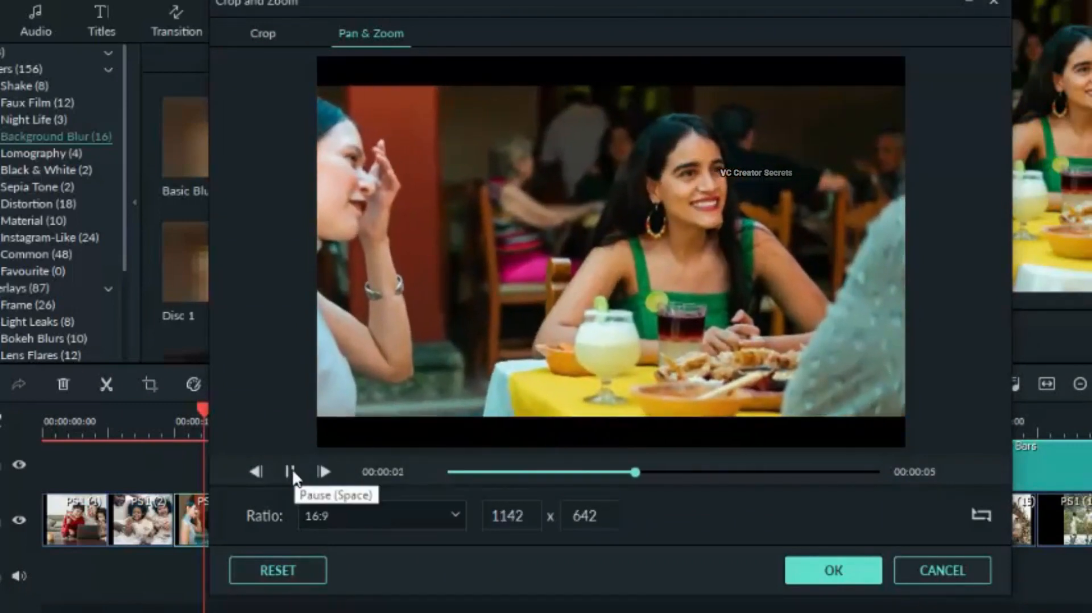
click(836, 579)
Step: Add Pan & Zoom to PS1 (4), moving the end frame upward, swapping start and end frames, and applying it
click(262, 437)
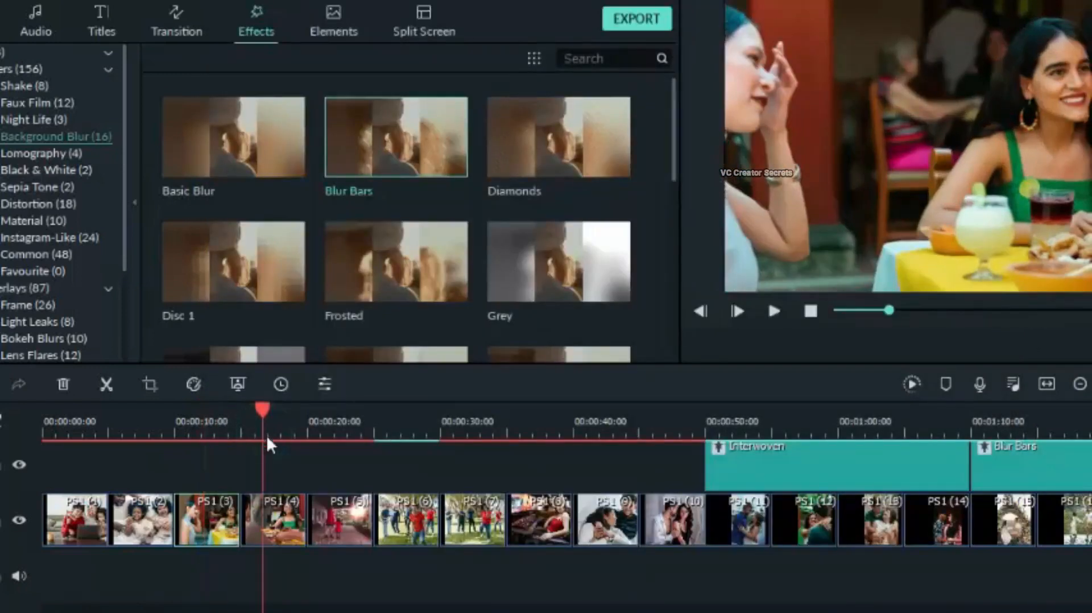
click(150, 385)
click(371, 35)
drag(640, 330, 653, 261)
click(982, 512)
click(831, 570)
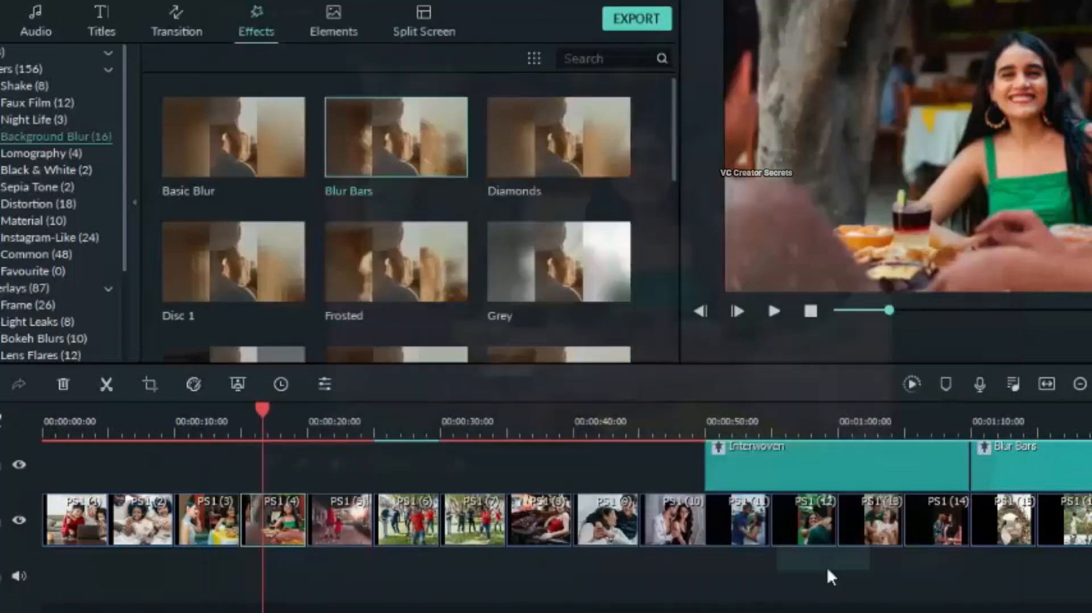
Step: Animate PS1 (5) with Pan & Zoom from a frame low over the two figures to a 1414 x 795 frame in the photo's upper left
click(332, 516)
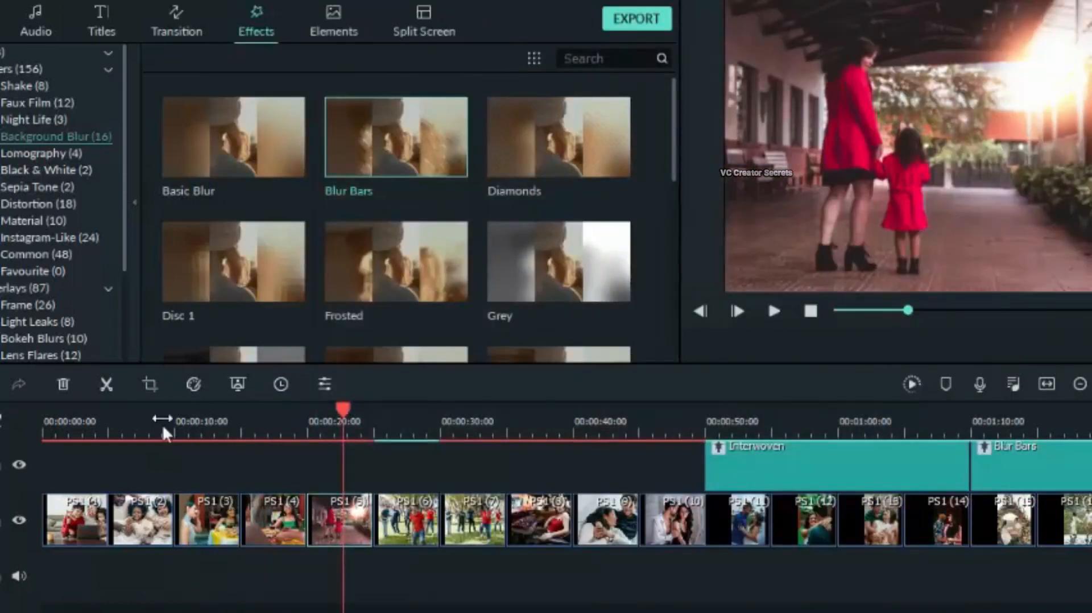
click(149, 384)
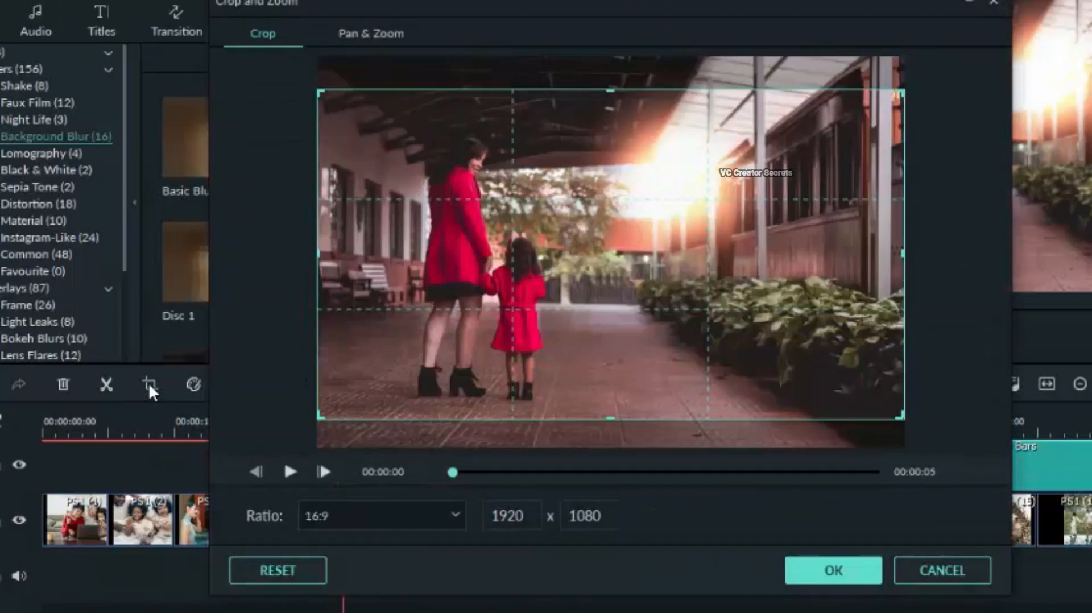
click(370, 35)
drag(537, 310, 541, 373)
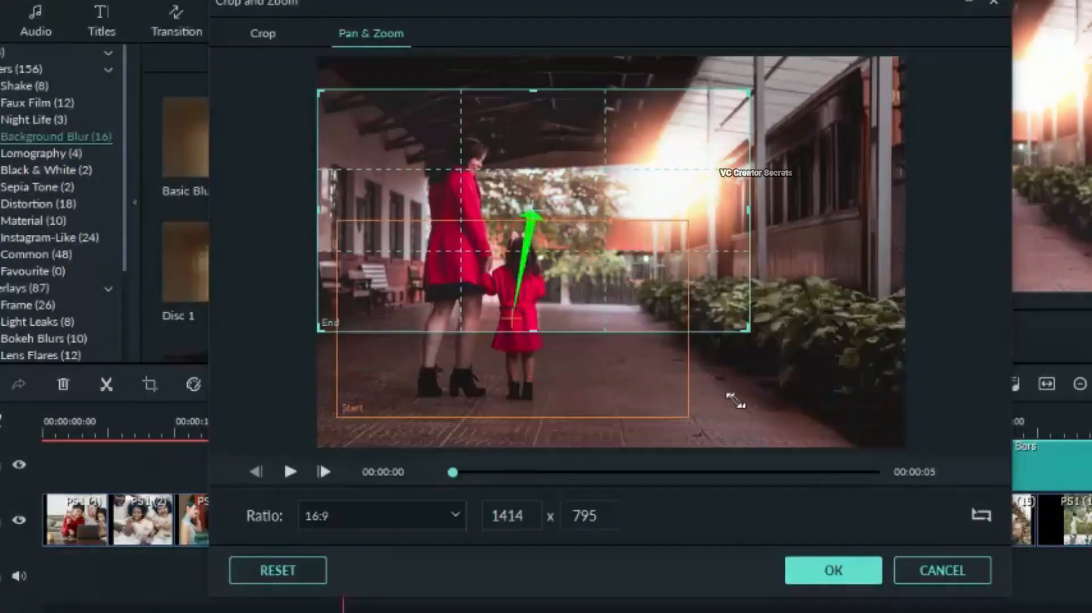
click(290, 472)
click(290, 472)
click(823, 580)
Step: Add Pan & Zoom to PS1 (6), shifting the frame slightly upward, and apply it
click(414, 521)
click(150, 385)
click(290, 471)
drag(681, 300, 670, 277)
click(834, 570)
Step: Apply the default Pan & Zoom motion to PS1 (7)
click(479, 521)
click(149, 385)
click(371, 34)
click(835, 571)
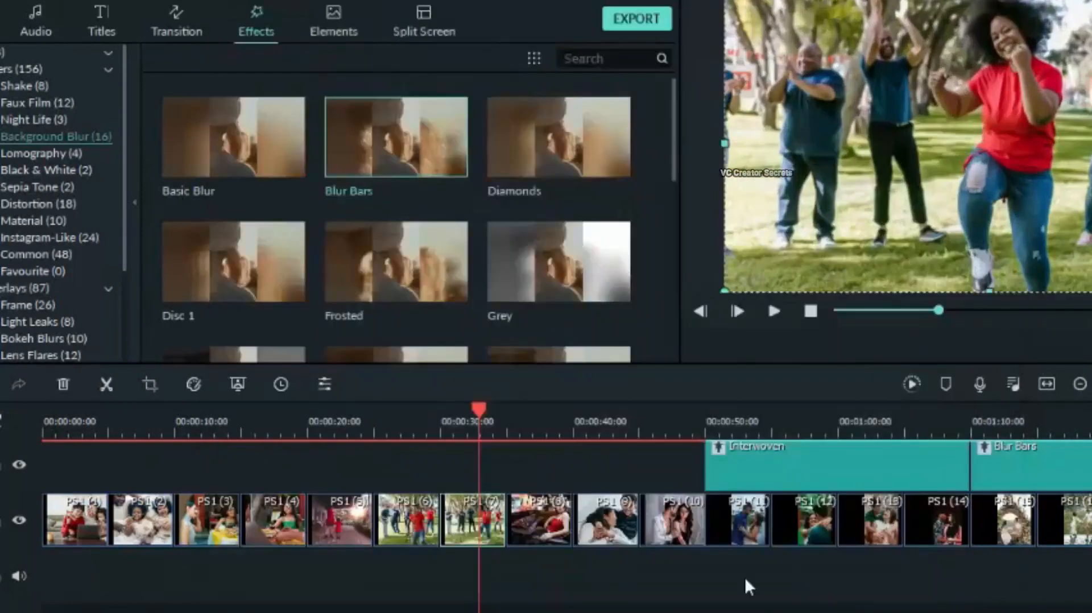
Step: Add Pan & Zoom to PS1 (8), enlarging the end frame to the crop's upper-left corner and shifting the framing down and leftwards
click(541, 521)
click(149, 386)
click(367, 33)
drag(434, 152, 318, 87)
drag(663, 271, 597, 310)
click(834, 570)
Step: Animate PS1 (9) with Pan & Zoom from a start frame over the woman to a larger end frame over the man, and apply it
click(605, 426)
click(606, 521)
click(150, 385)
click(382, 35)
click(982, 515)
drag(904, 394, 783, 257)
drag(677, 245, 803, 242)
click(290, 472)
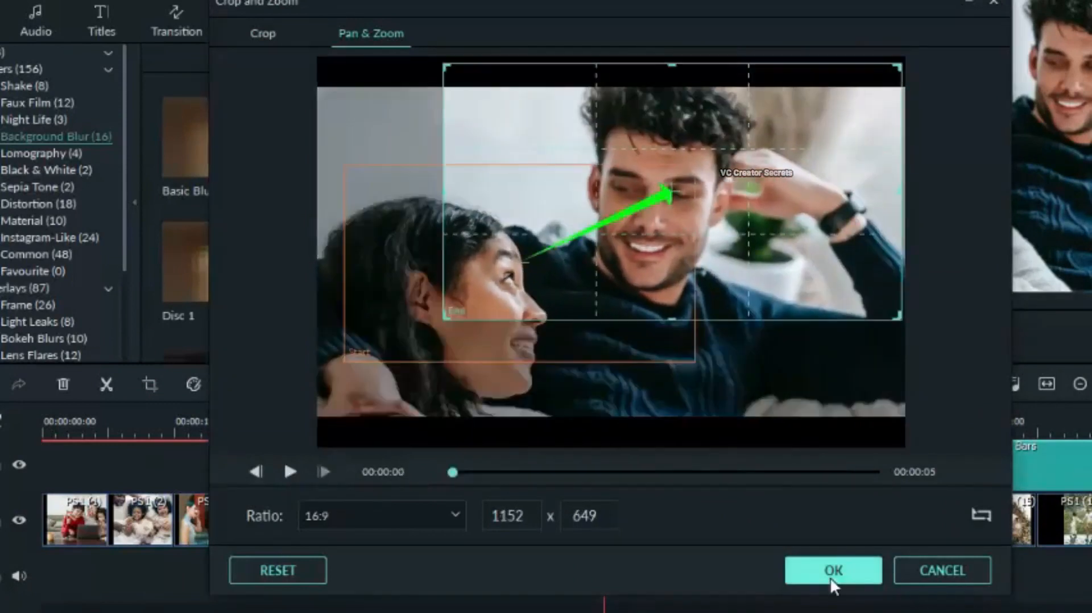
click(834, 571)
Step: Open Pan & Zoom for PS1 (10) and set a 1186 x 667 end frame over the lower part of the couple
click(668, 426)
click(680, 516)
click(150, 386)
click(371, 33)
drag(553, 391, 553, 404)
drag(734, 296, 647, 372)
drag(695, 233, 707, 227)
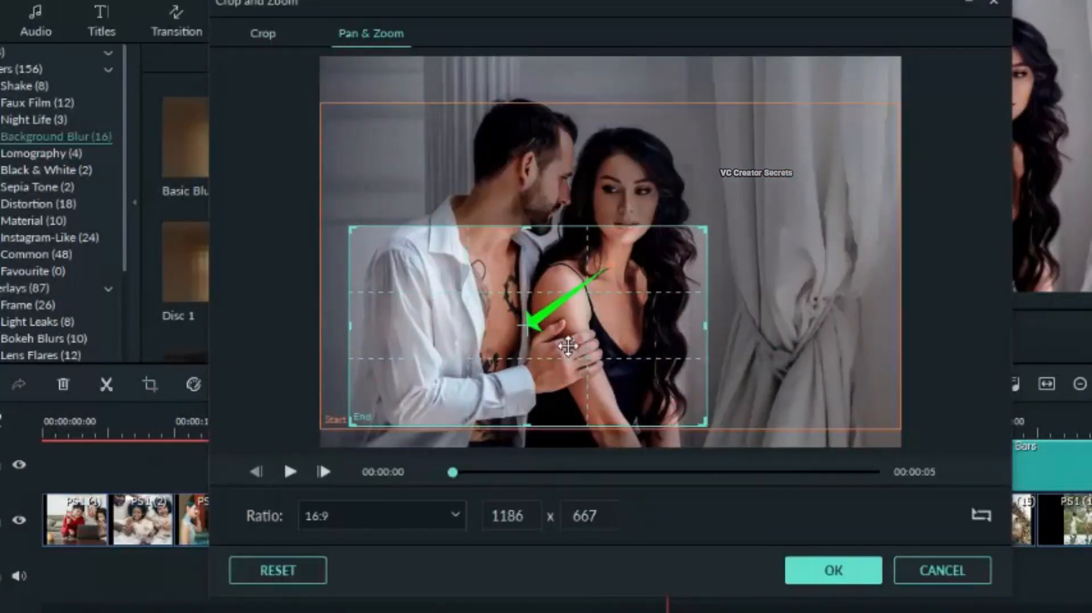
Step: Swap the frames of PS1 (10), shrink the new end frame around the couple's heads, preview the motion and apply it
click(981, 515)
drag(900, 428, 708, 321)
drag(322, 321, 346, 306)
click(289, 472)
click(834, 571)
Step: Animate PS1 (11) with a 1598 x 2397 frame at the photo's upper edge, swap start and end frames, preview and apply
click(730, 426)
click(740, 521)
click(149, 386)
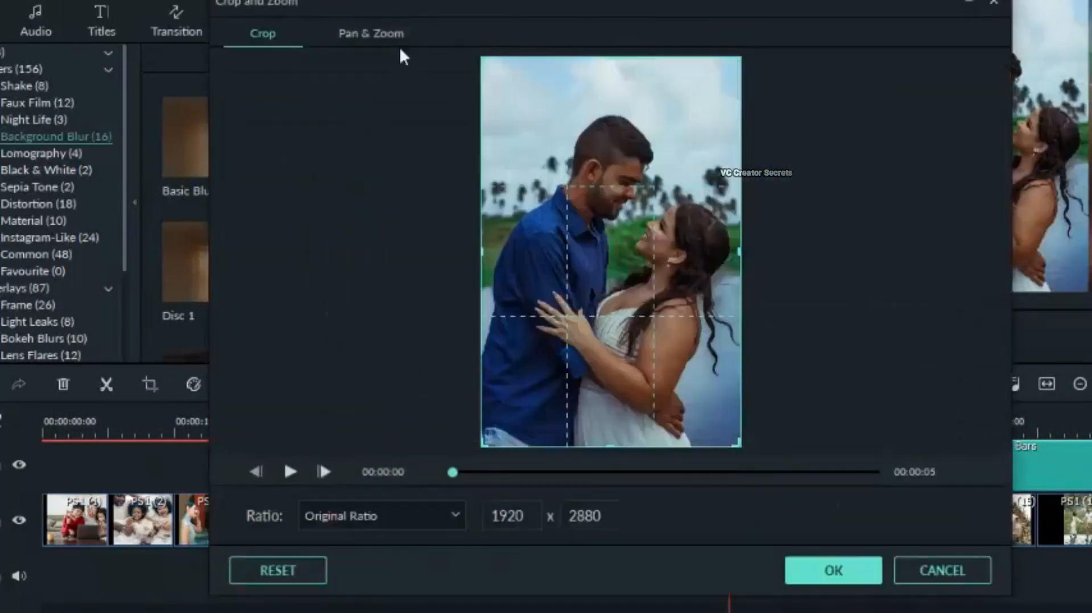
click(371, 33)
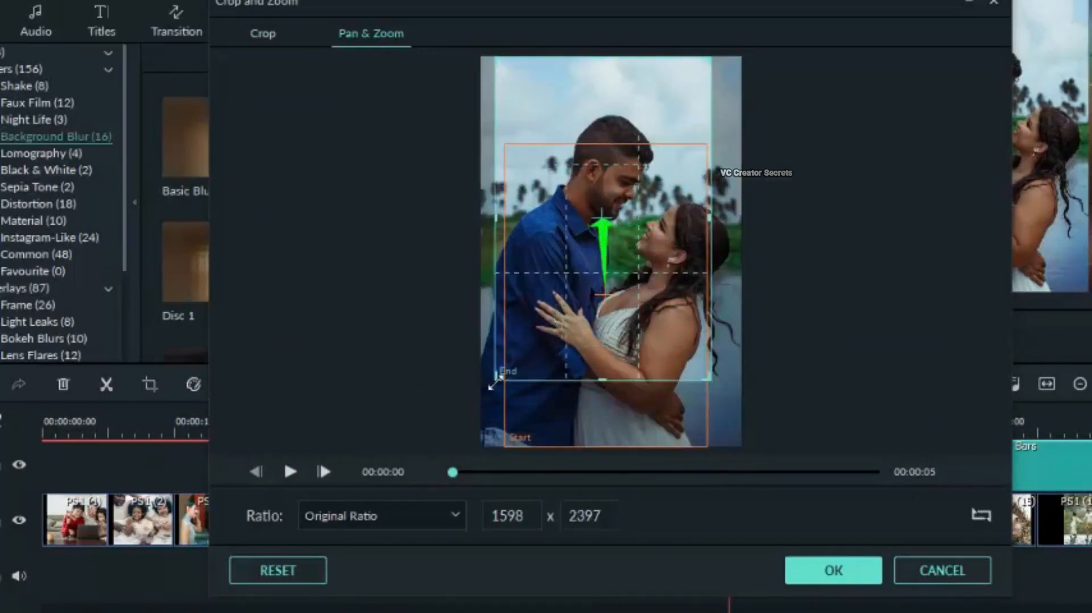
click(290, 472)
click(981, 516)
click(290, 472)
click(848, 571)
Step: Add Pan & Zoom to PS1 (12), shrinking the end frame from its upper-right corner, swapping start and end frames, previewing and applying
click(814, 425)
click(150, 385)
click(366, 33)
drag(690, 136, 632, 220)
click(981, 515)
click(291, 472)
click(834, 570)
Step: Animate PS1 (13) with Pan & Zoom from the full photo to a 1080 x 1619 end frame over the couple's faces, and apply it
click(879, 429)
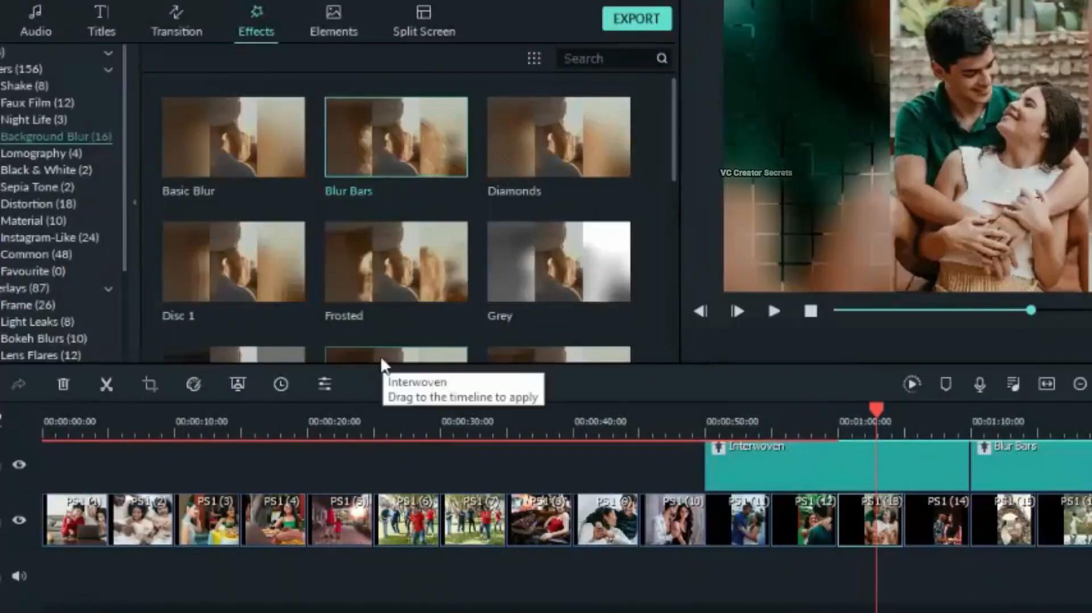
click(150, 385)
click(371, 34)
click(382, 516)
click(375, 542)
drag(741, 446, 671, 286)
drag(597, 176, 619, 187)
click(293, 473)
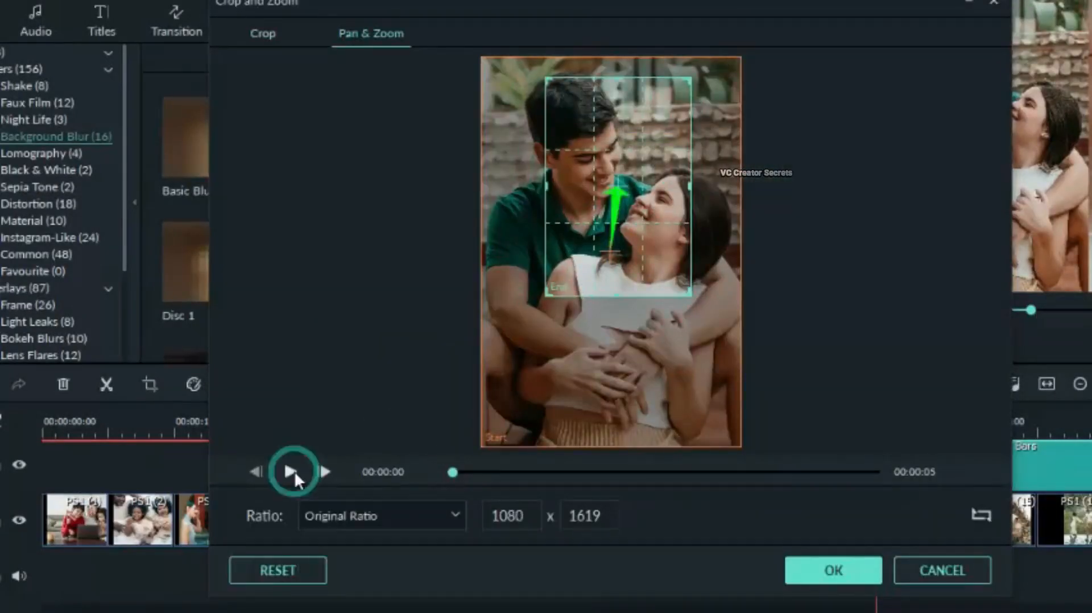
click(835, 572)
Step: Add Pan & Zoom to PS1 (14) with the end frame enlarged to 1807 x 3212, preview the motion and apply it
click(946, 430)
click(150, 385)
click(371, 34)
drag(691, 219, 710, 114)
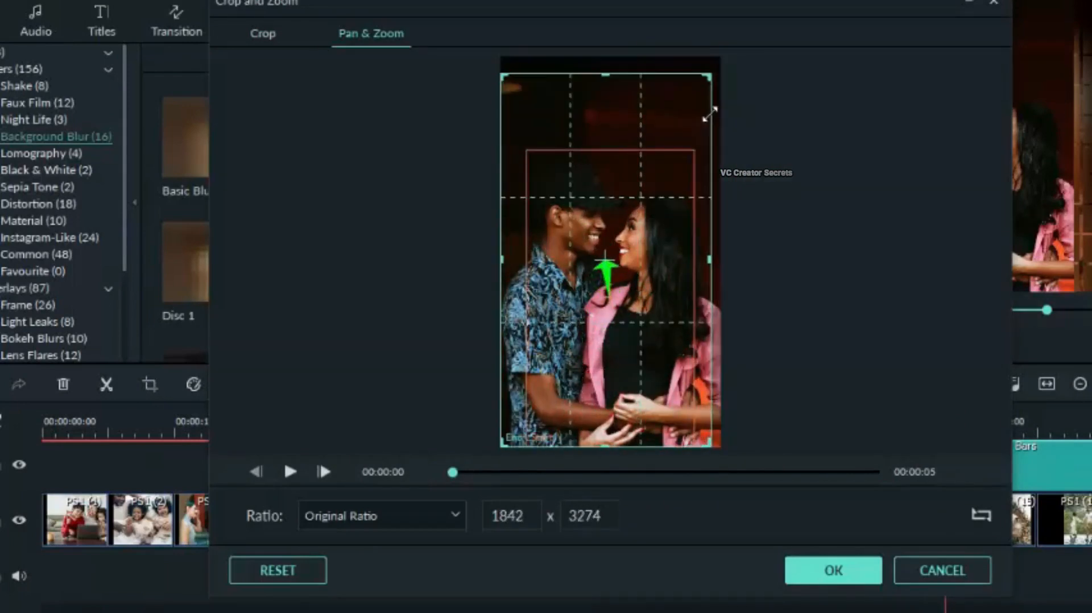
click(291, 472)
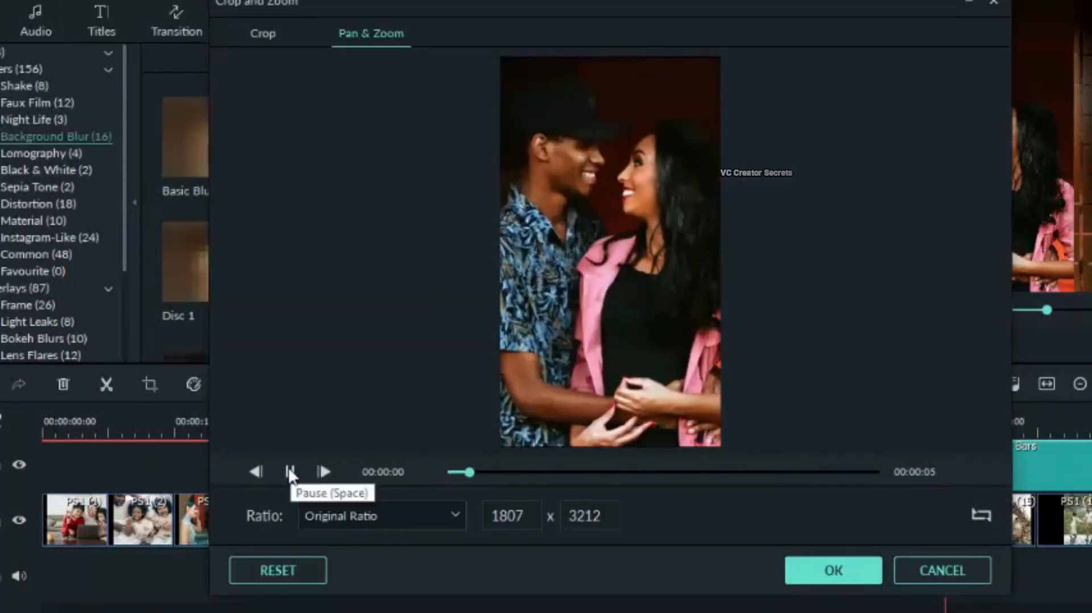
click(834, 570)
Step: Add Pan & Zoom to PS1 (15), moving the end frame downward and slightly leftwards, and apply it
click(1007, 519)
click(150, 385)
click(371, 34)
drag(656, 306, 636, 360)
click(834, 571)
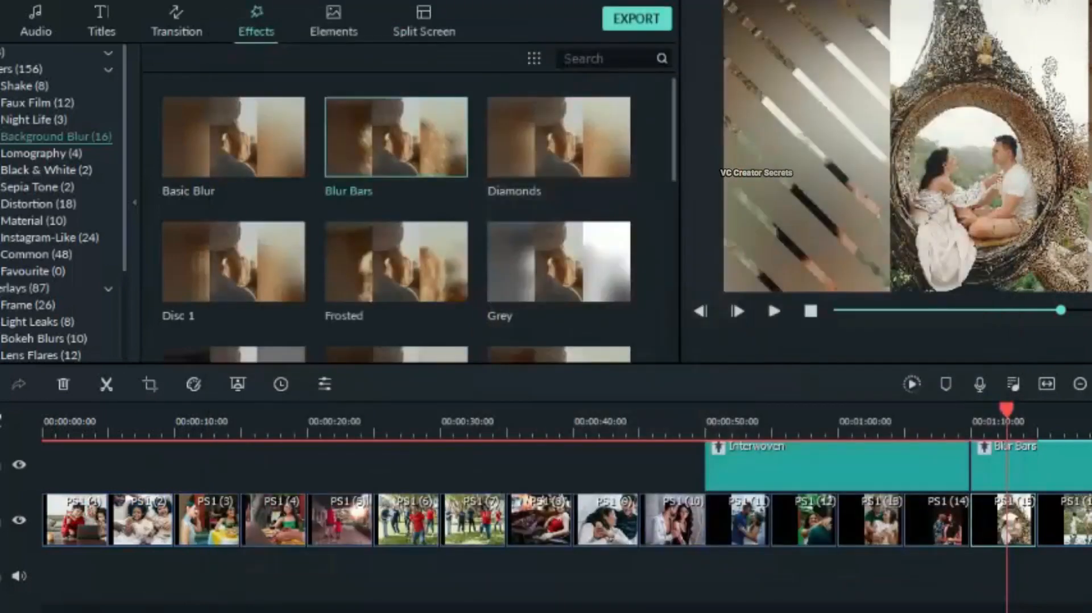
Step: Add Pan & Zoom to PS1 (16) with a 1357 x 2035 frame around the couple, swap start and end frames, preview and apply
click(1064, 519)
click(149, 385)
click(387, 35)
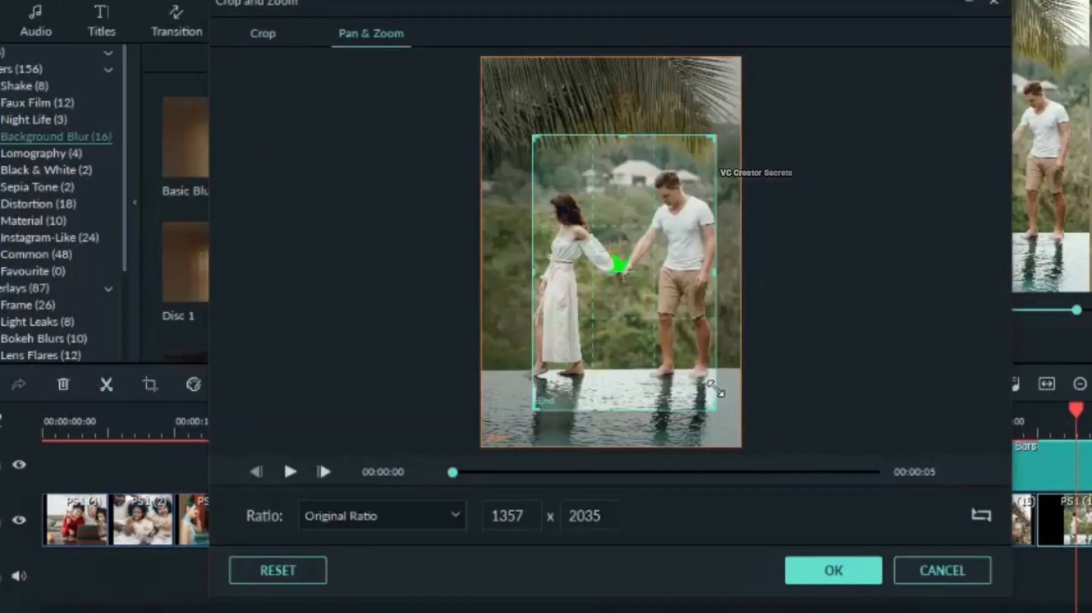
click(982, 515)
click(290, 471)
click(835, 571)
Step: Add Pan & Zoom to PS1 (17), swapping start and end frames and sizing the adjustable frame to 1204 x 1806, preview and apply
click(1090, 518)
click(150, 385)
click(371, 33)
click(981, 516)
drag(612, 273, 617, 329)
drag(739, 446, 660, 326)
drag(569, 193, 607, 196)
drag(520, 329, 537, 304)
drag(651, 210, 651, 260)
click(291, 471)
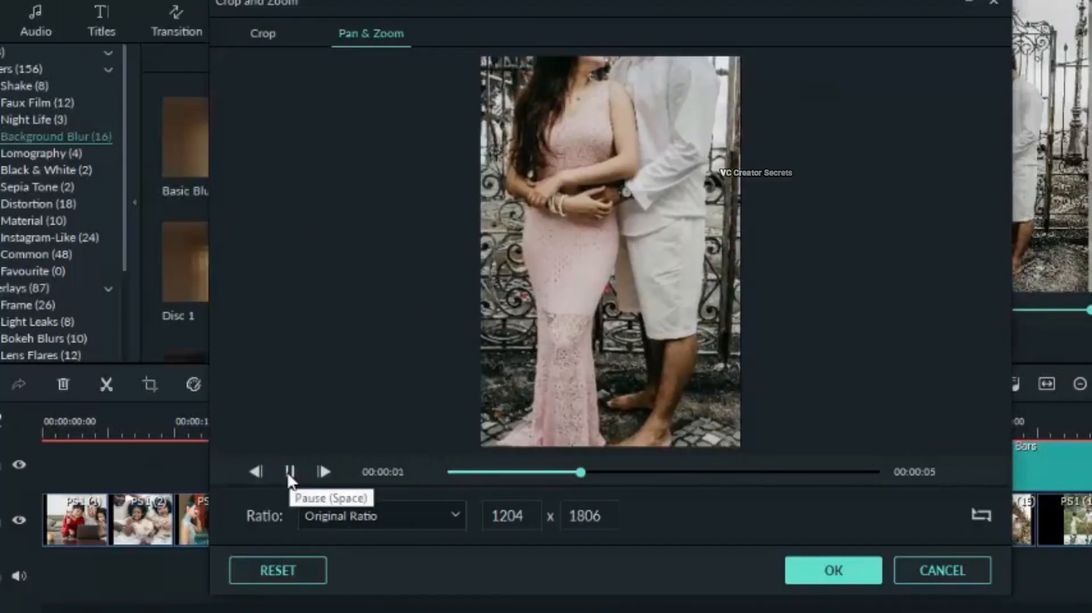
click(835, 570)
Step: Add Pan & Zoom to PS1 (18) with an end frame of about 1503 x 1081 around the group, and apply it
click(150, 386)
click(291, 472)
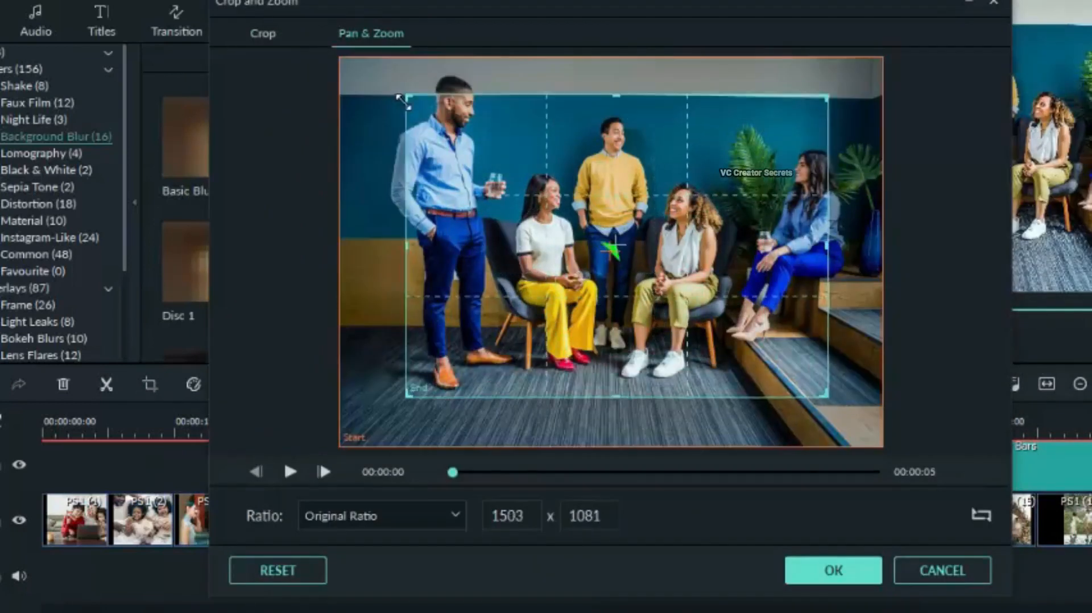
click(833, 570)
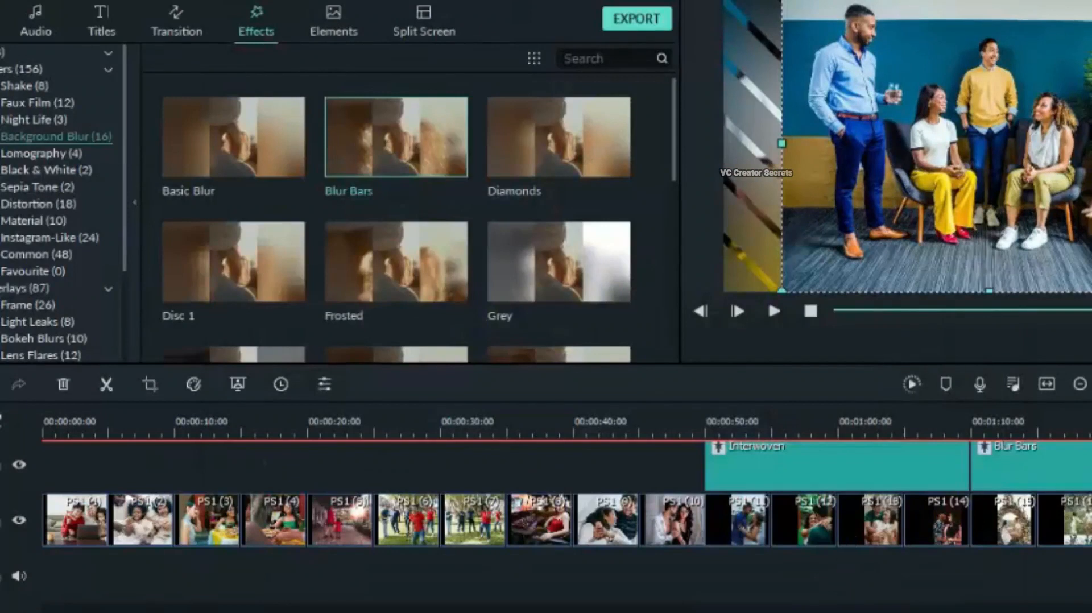
Step: Render the timeline preview from the beginning, play back the animated slideshow and return the playhead to the start
drag(1089, 535, 30, 547)
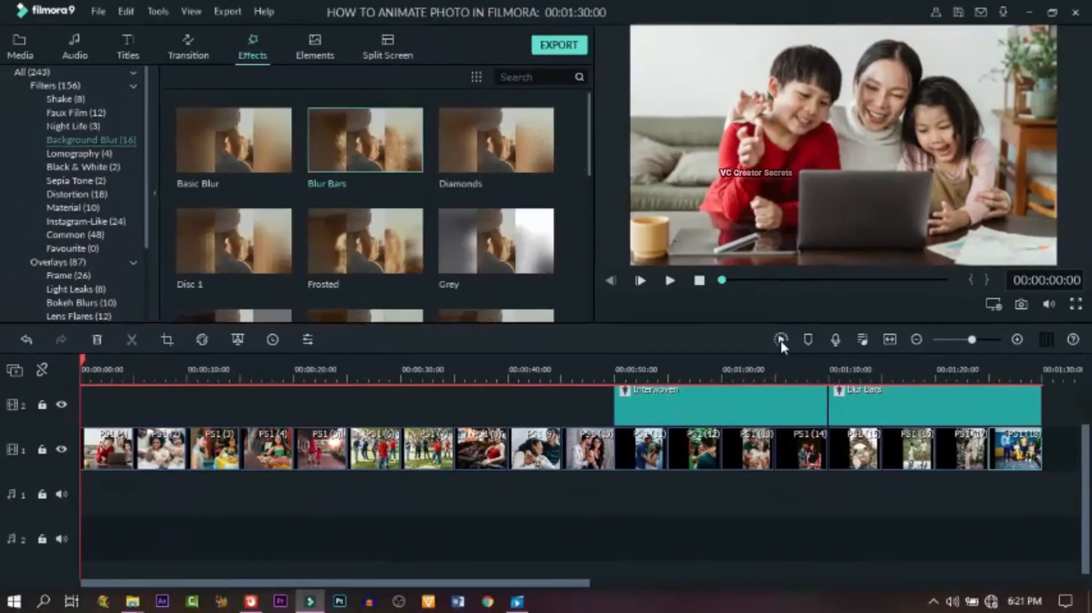
click(780, 340)
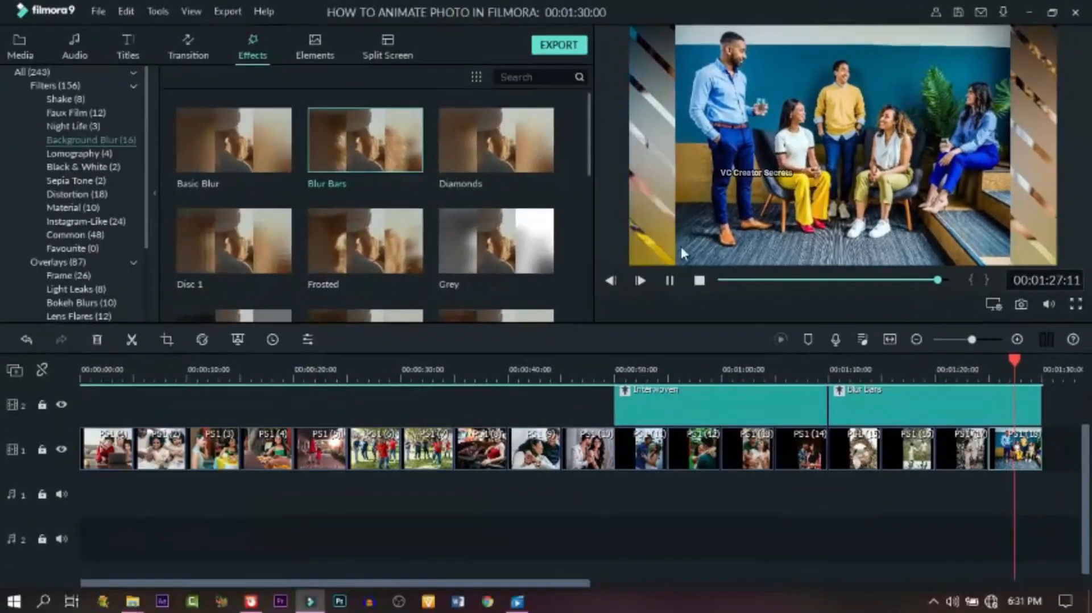
click(120, 383)
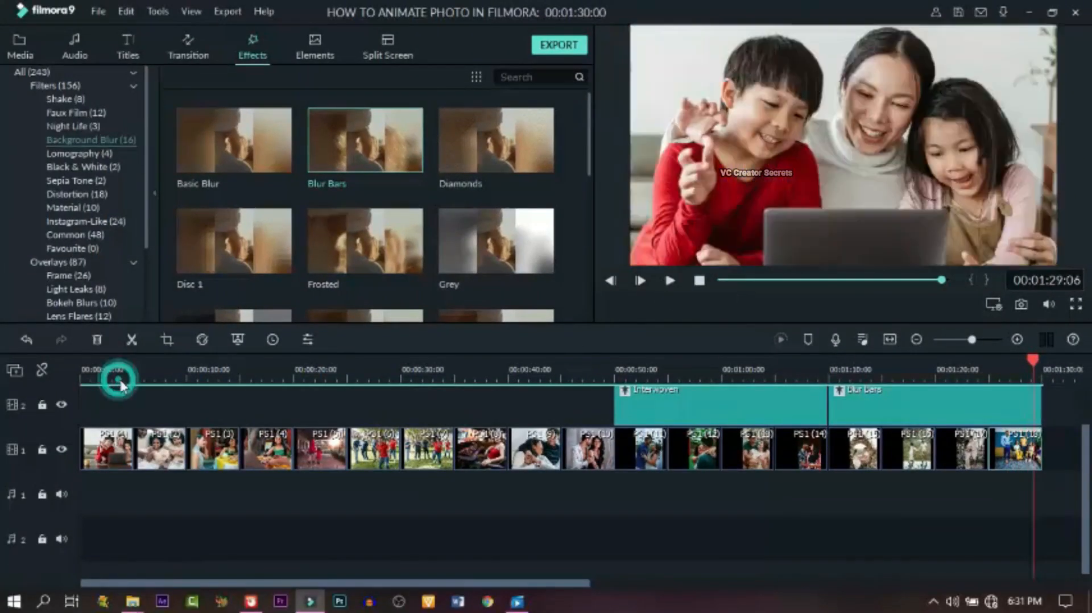
drag(121, 365, 34, 371)
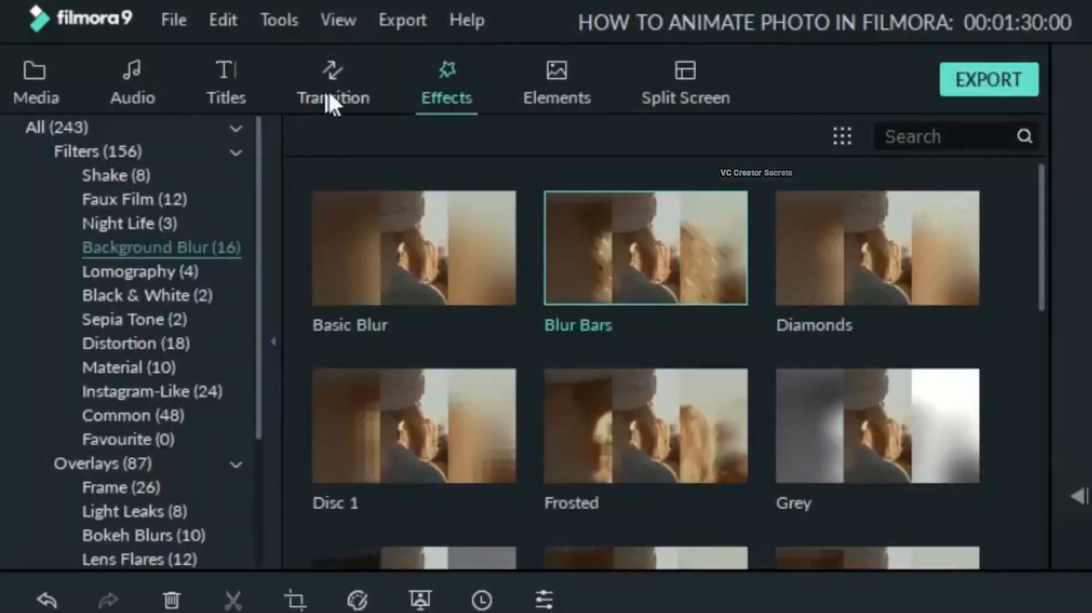
Step: Apply the Speed Blur transition Cross Roll 7 to the start of PS1 (1)
click(336, 92)
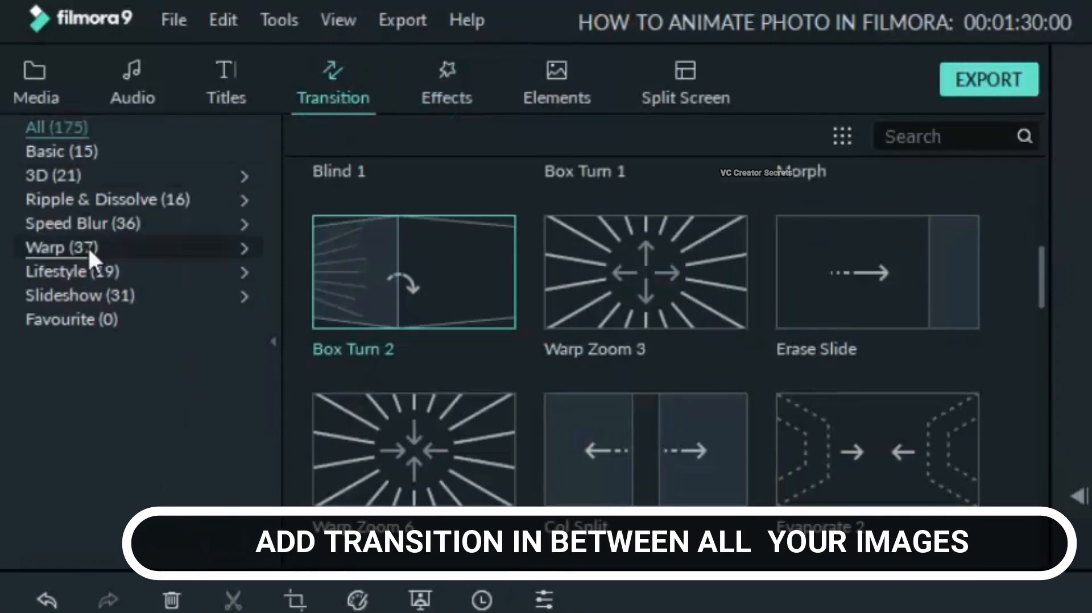
click(77, 223)
scroll(654, 415, down, 10)
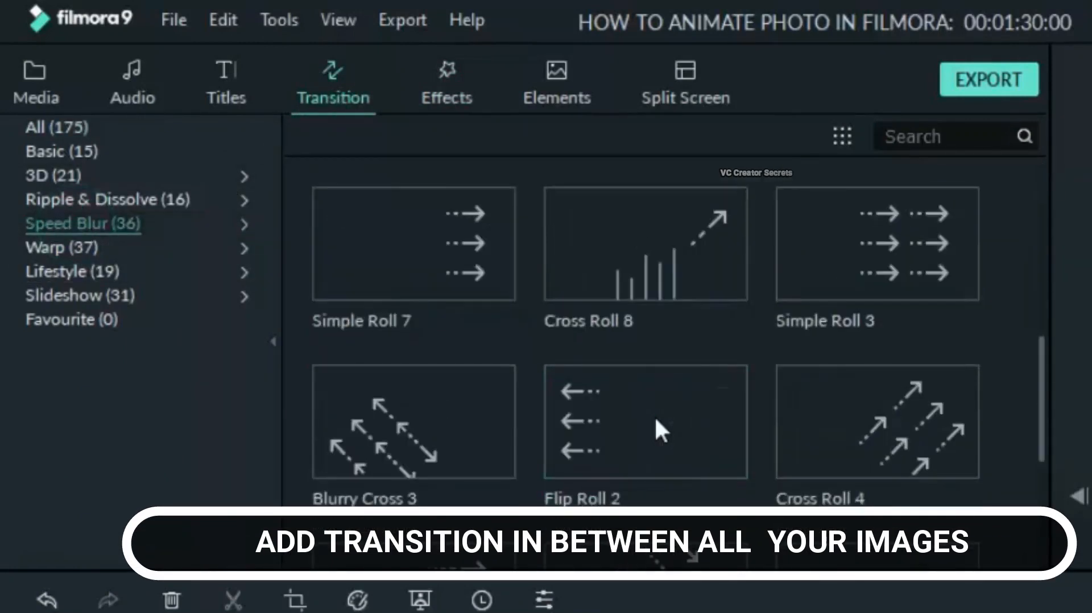
scroll(655, 421, down, 2)
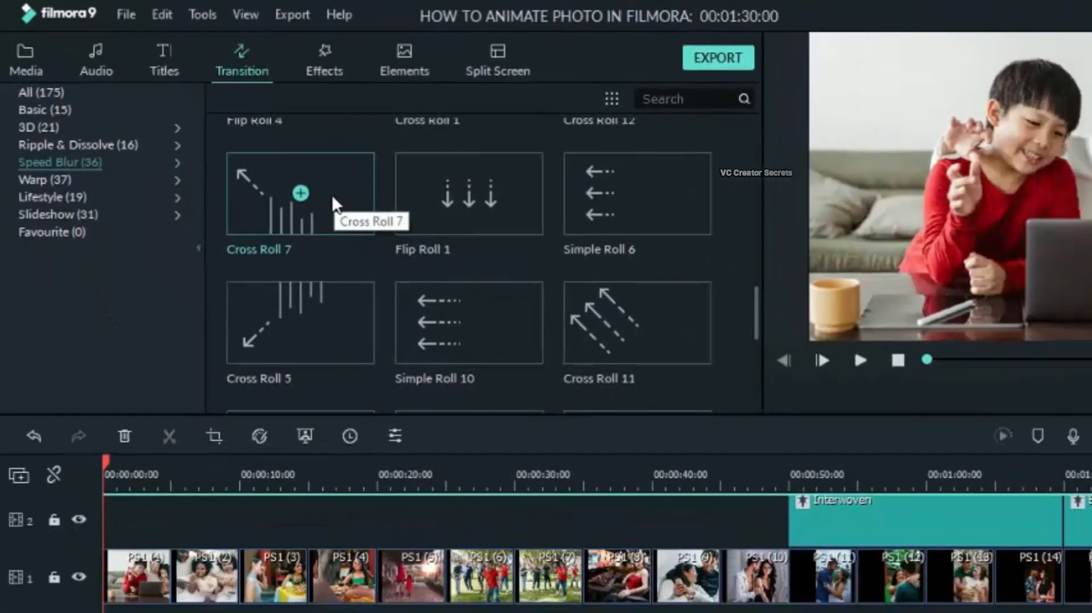
drag(333, 202, 256, 296)
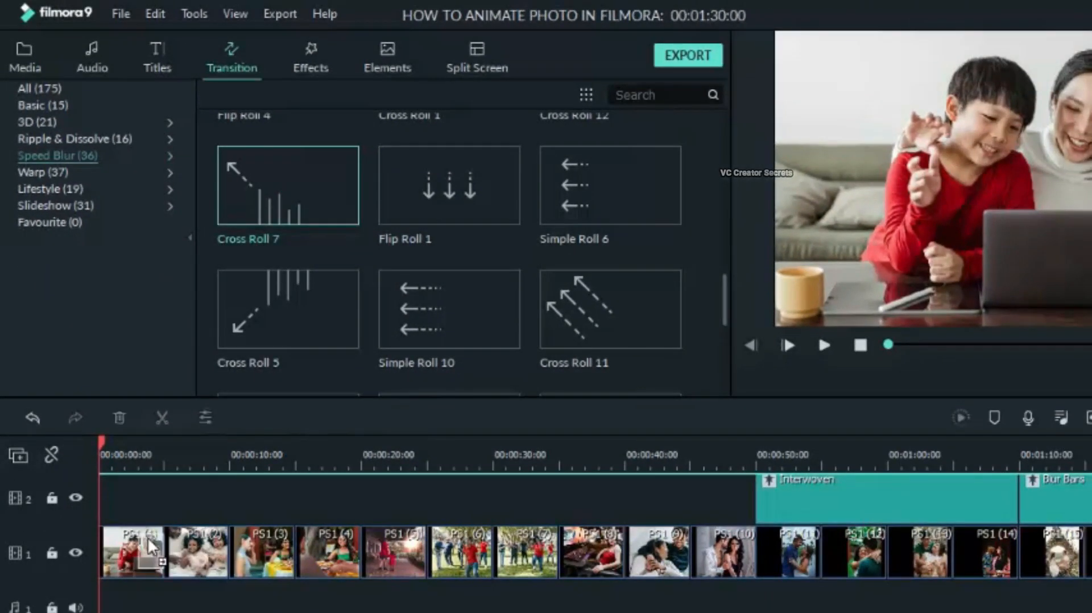
drag(105, 552, 108, 545)
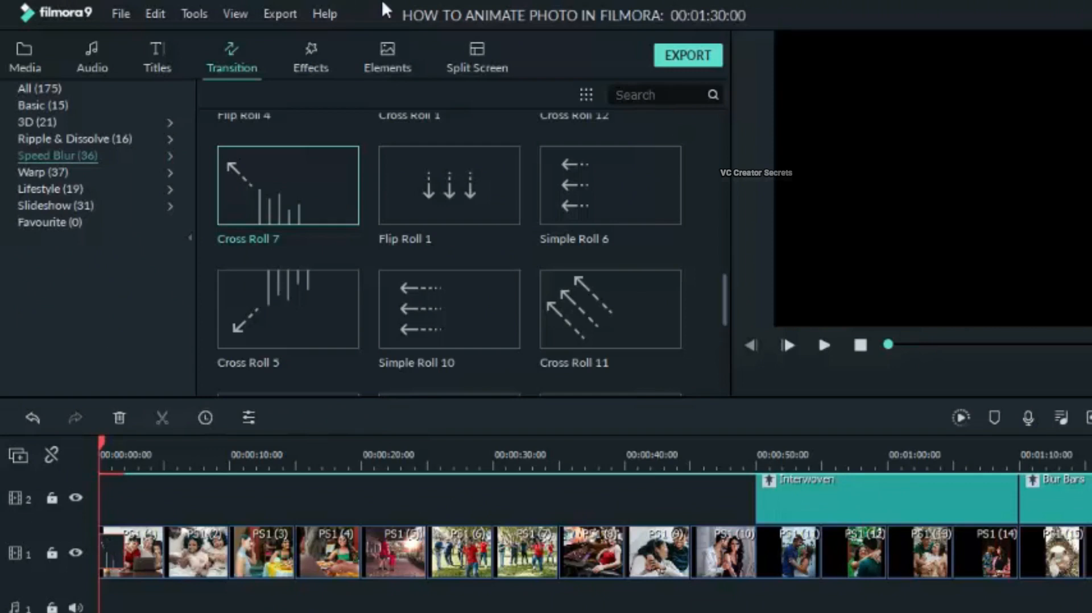
Step: Place the 3D transition Orb 1 between PS1 (1) and PS1 (2) and play it back
scroll(446, 205, up, 6)
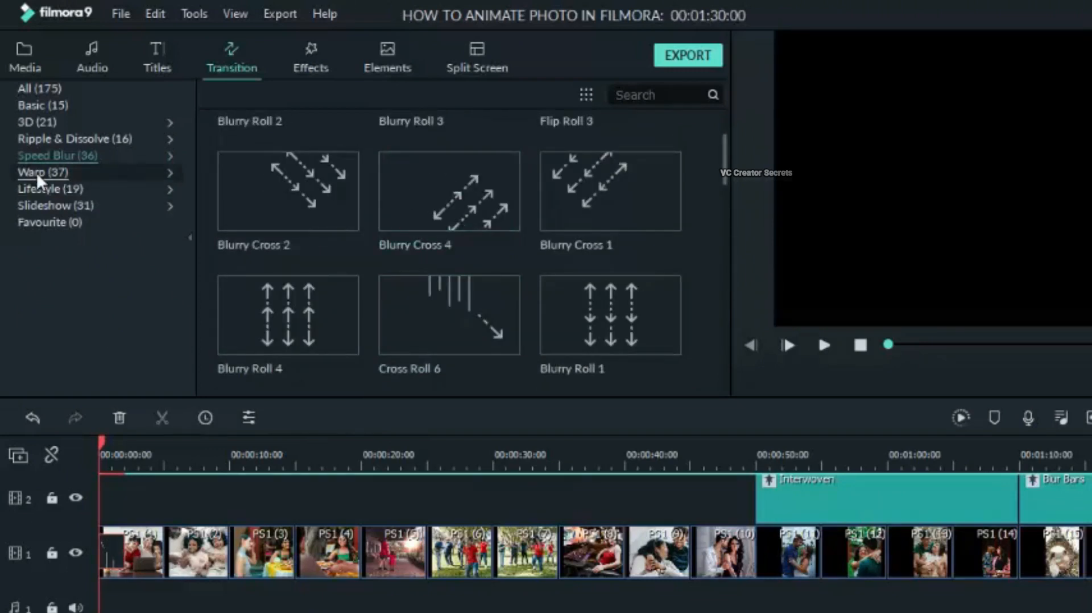
click(38, 121)
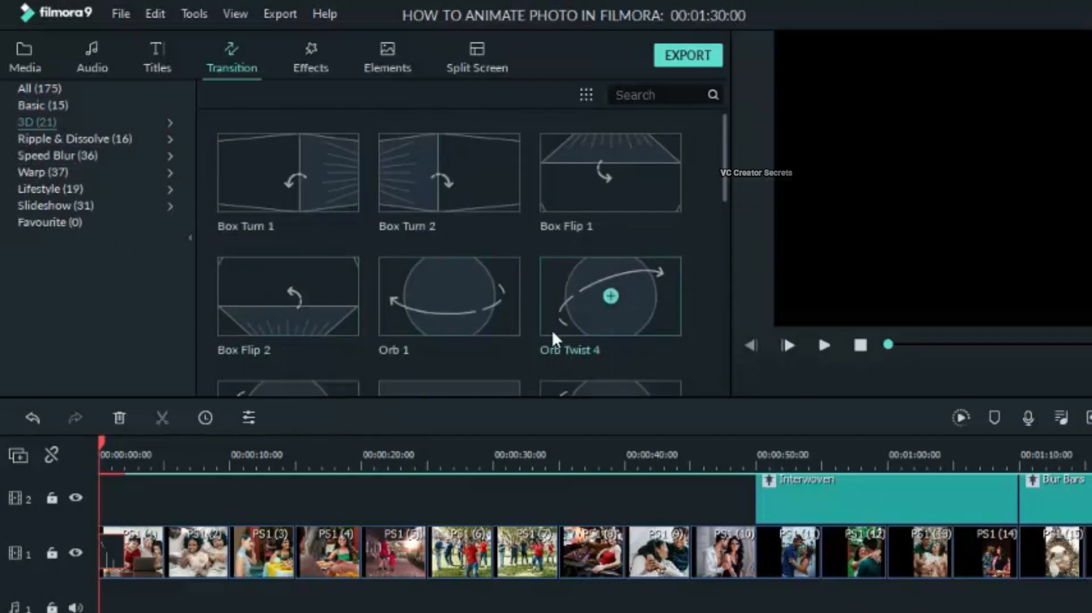
drag(489, 322, 151, 557)
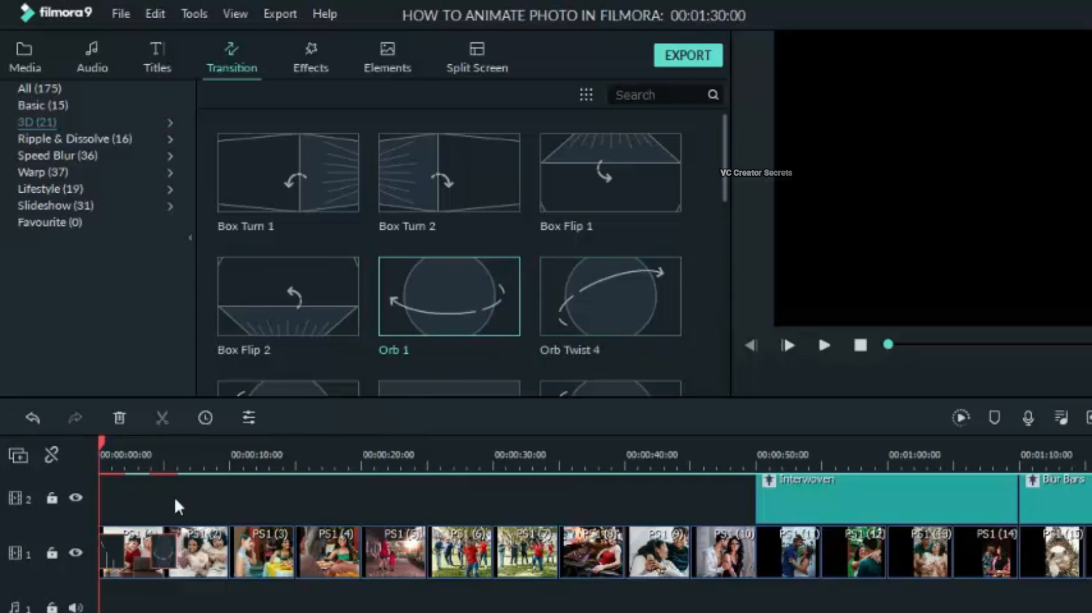
click(825, 346)
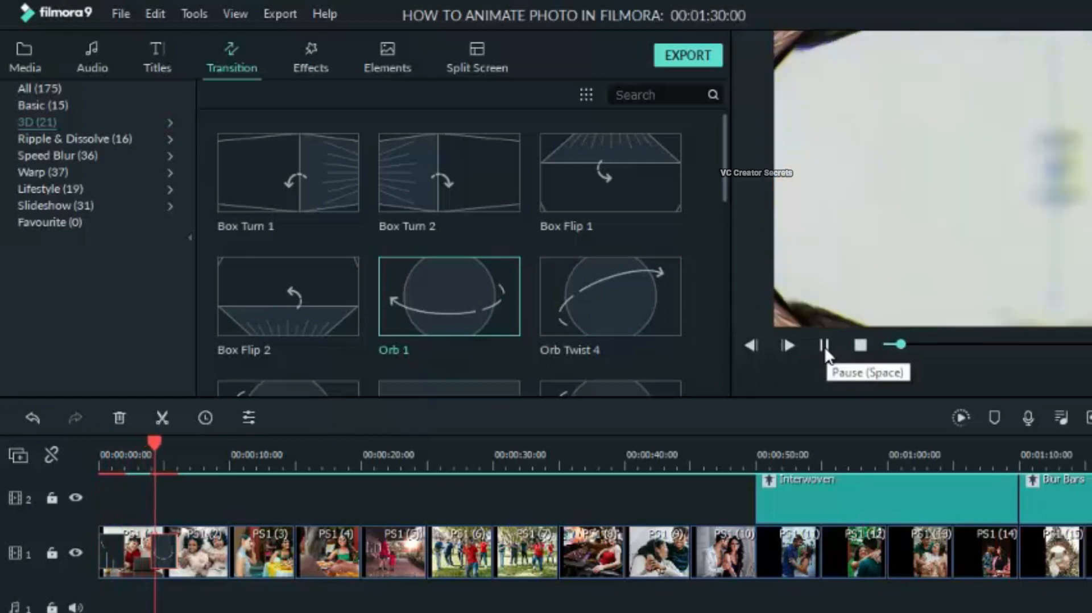
click(825, 346)
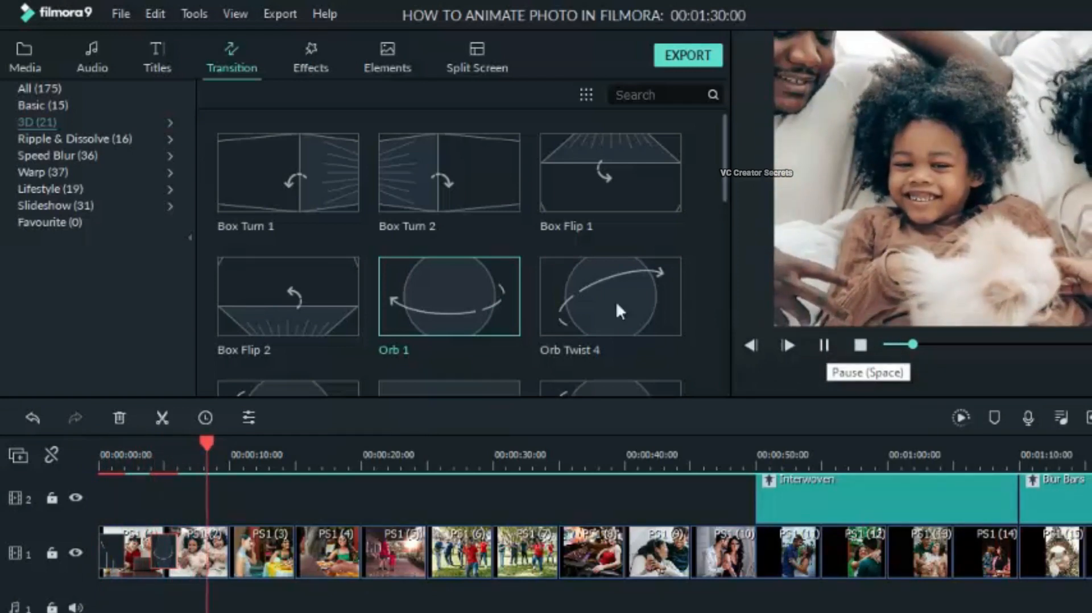
Step: Place the Fisheye Roll 3 transition between PS1 (2) and PS1 (3) and play it back
scroll(623, 316, down, 5)
drag(494, 292, 292, 483)
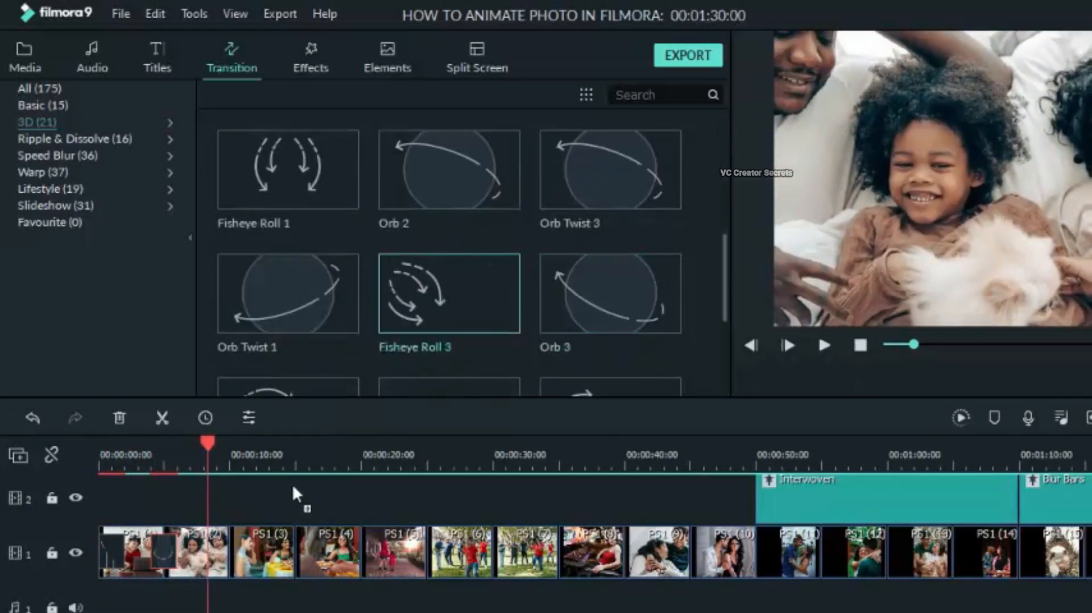
drag(223, 534, 222, 538)
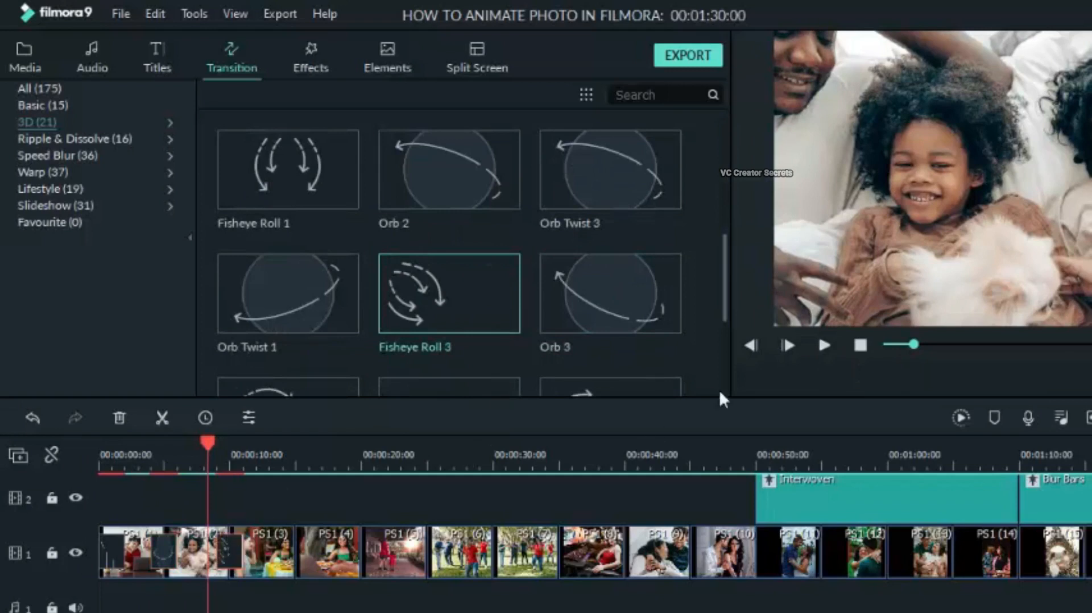
click(822, 345)
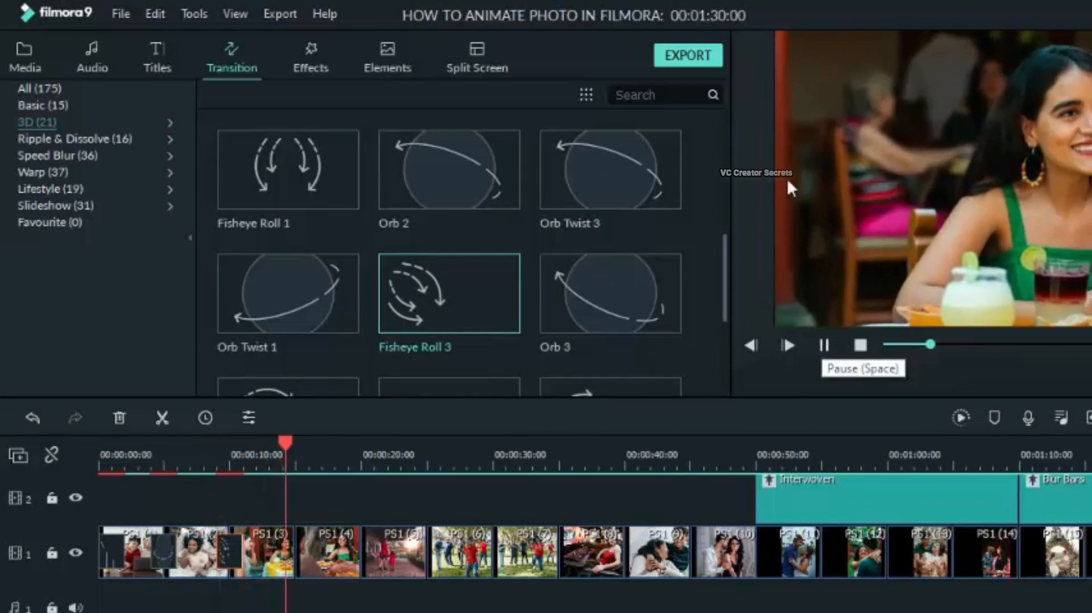
key(space)
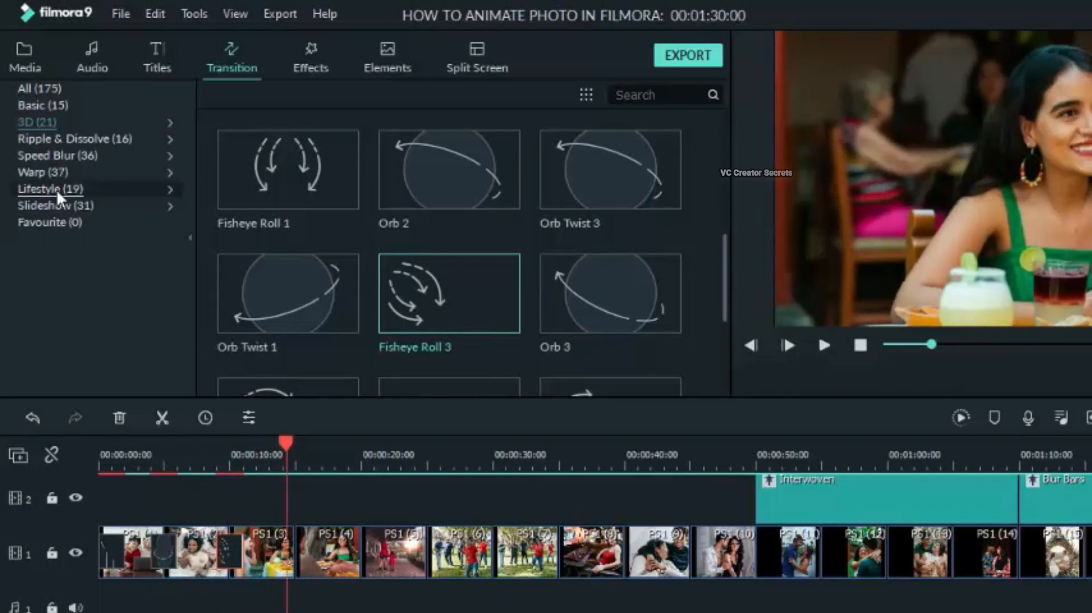
Step: Add the Warp transition Morph between PS1 (3) and PS1 (4), and the 3D transition Orb Twist 4 between PS1 (4) and PS1 (5)
click(70, 174)
drag(331, 192, 307, 449)
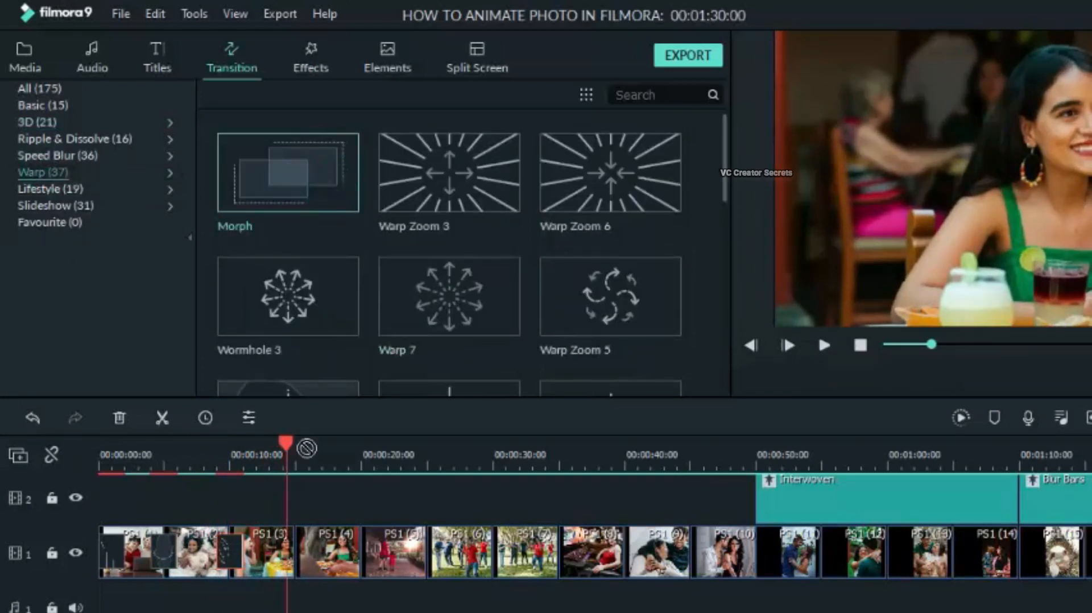
drag(294, 544, 417, 539)
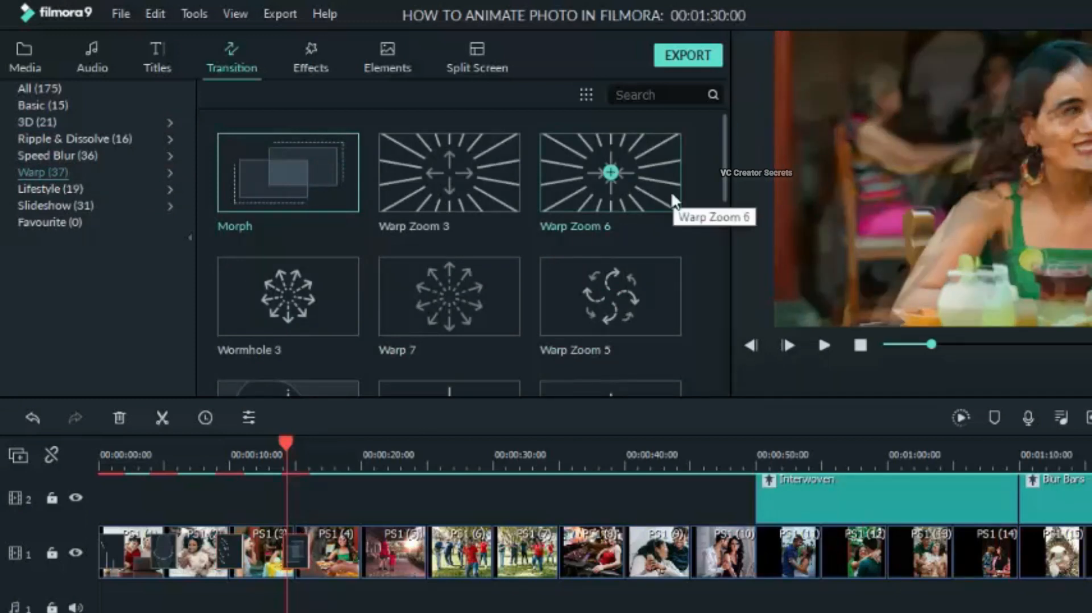
click(61, 122)
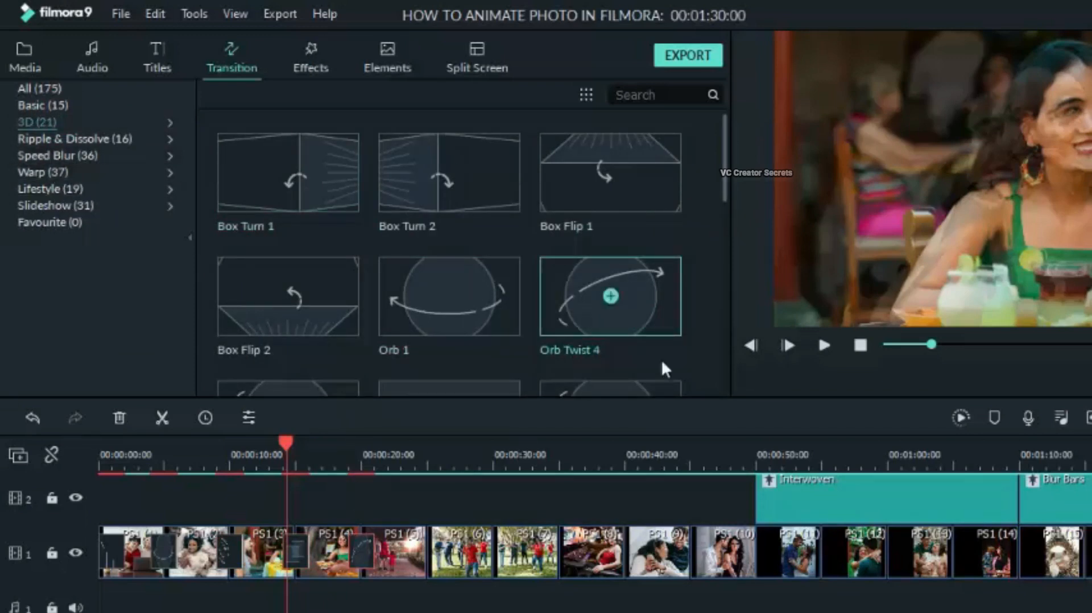
Step: Preview the Warp Zoom 5 transition and place it between PS1 (5) and PS1 (6)
click(40, 171)
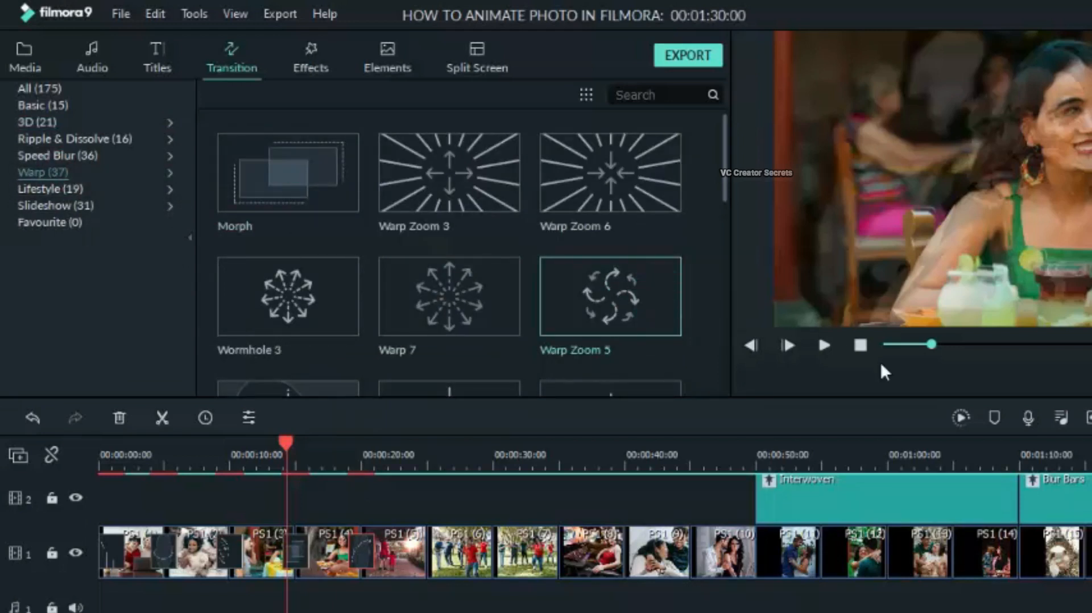
click(824, 346)
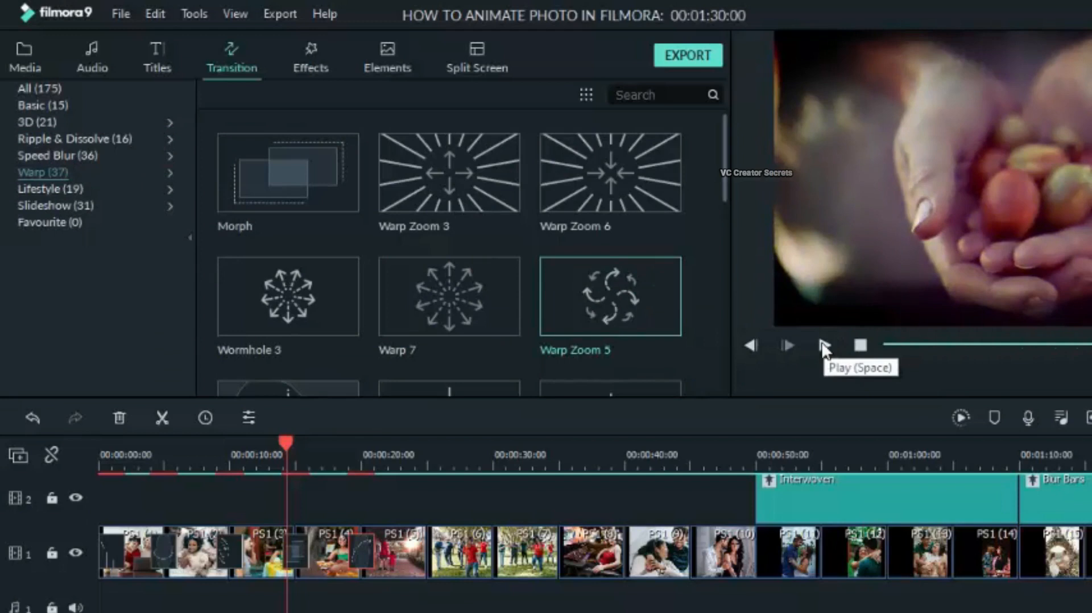
drag(662, 294, 427, 551)
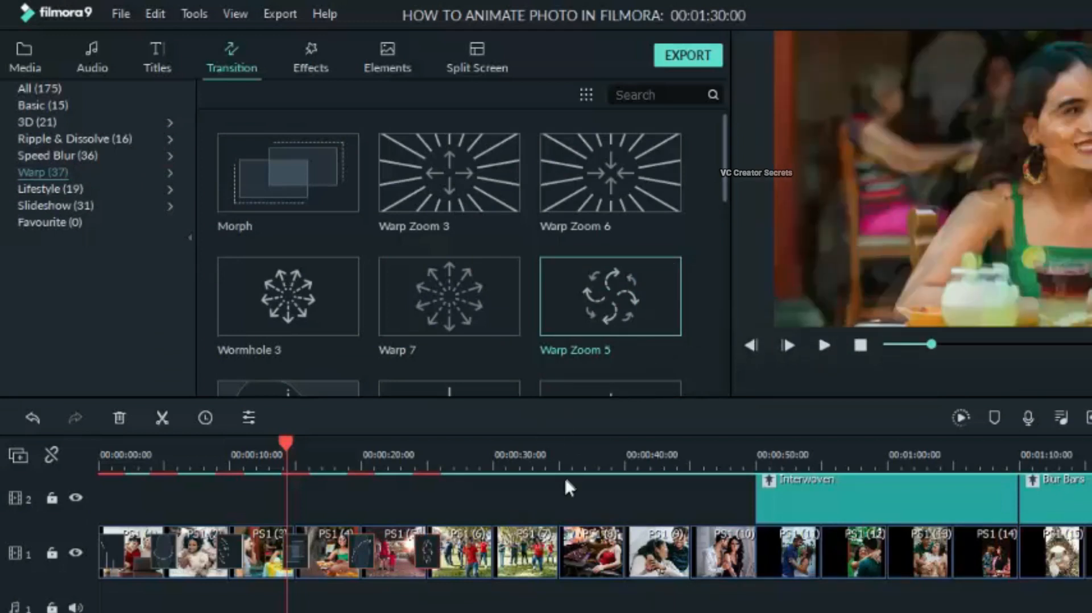
Step: Add transitions at every cut from PS1 (6) to PS1 (10), using Fisheye Roll 7 between PS1 (9) and PS1 (10)
click(512, 458)
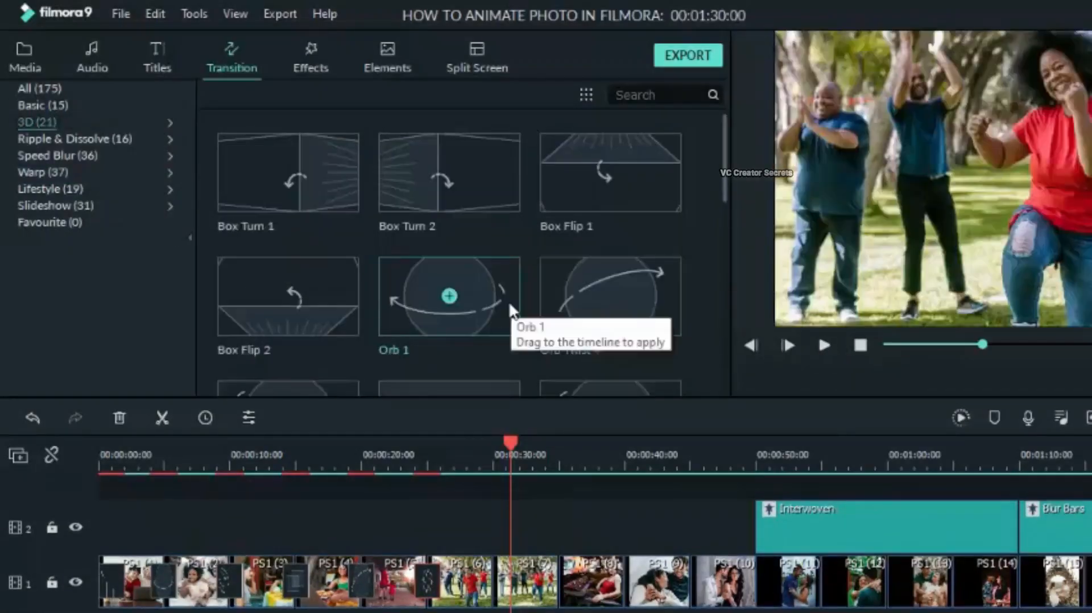
scroll(510, 310, down, 4)
scroll(636, 197, down, 2)
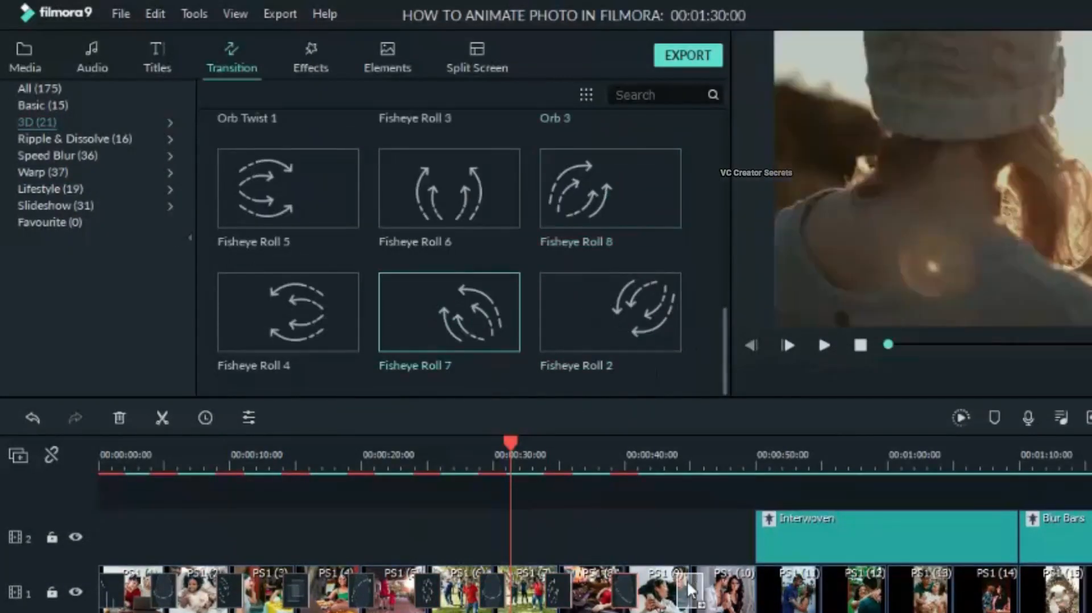
Step: Add transitions at the cuts from PS1 (10) to PS1 (12), and the Basic transition Zoom between PS1 (12) and PS1 (13)
click(57, 156)
scroll(654, 307, down, 2)
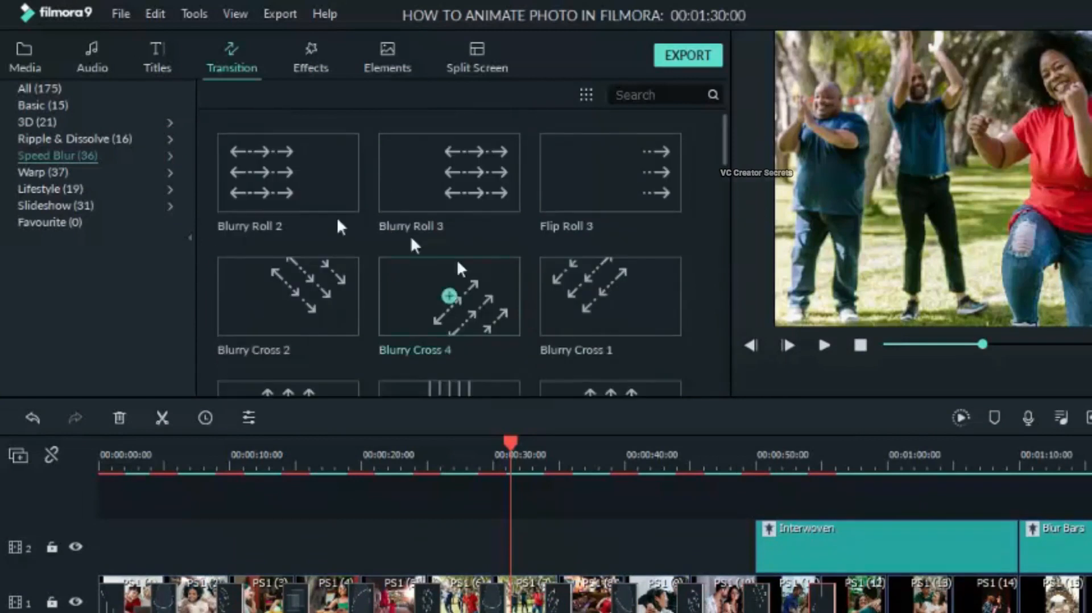
click(43, 106)
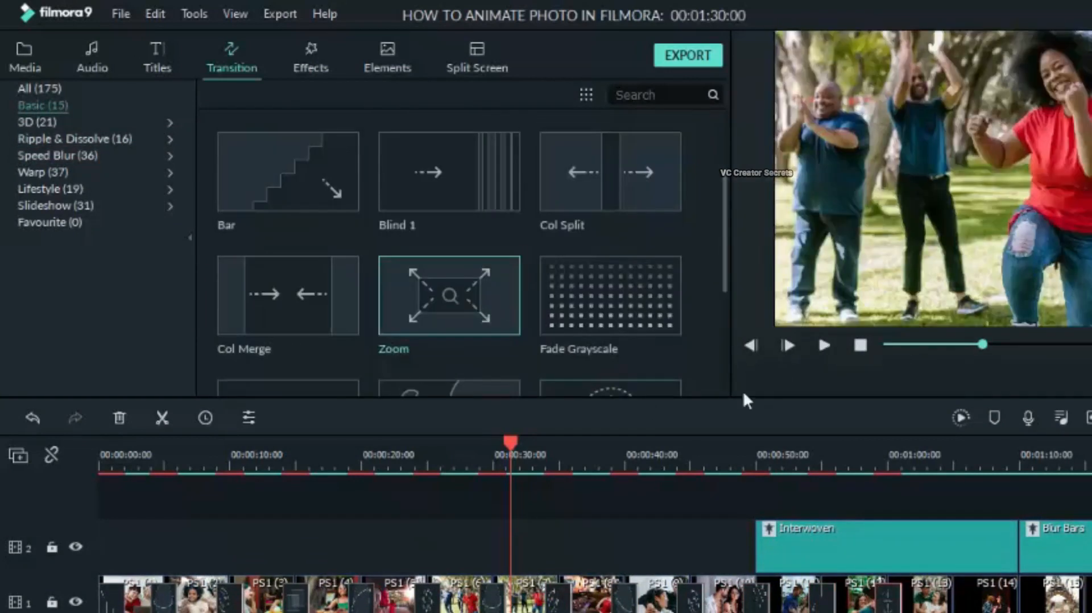
Step: Add a transition between PS1 (13) and PS1 (14), and the Speed Blur transition Cross Roll 8 between PS1 (14) and PS1 (15)
drag(747, 401, 954, 597)
scroll(449, 285, down, 3)
click(57, 156)
scroll(483, 283, down, 6)
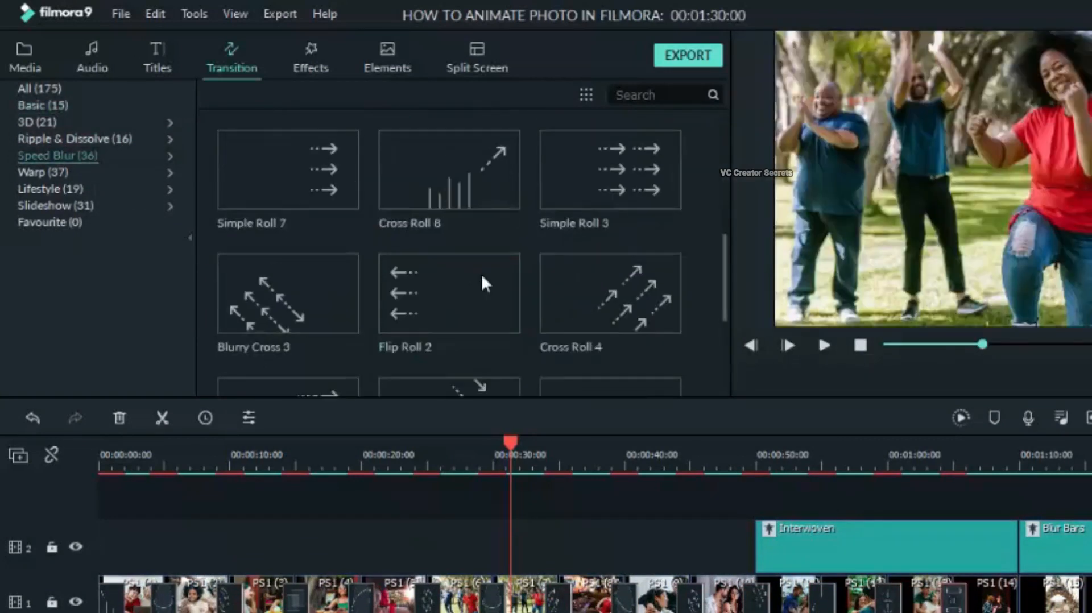
drag(449, 169, 1020, 598)
Step: Browse the Slideshow and Lifestyle transitions and preview candidates, including Polka Dot
click(56, 206)
scroll(318, 301, down, 10)
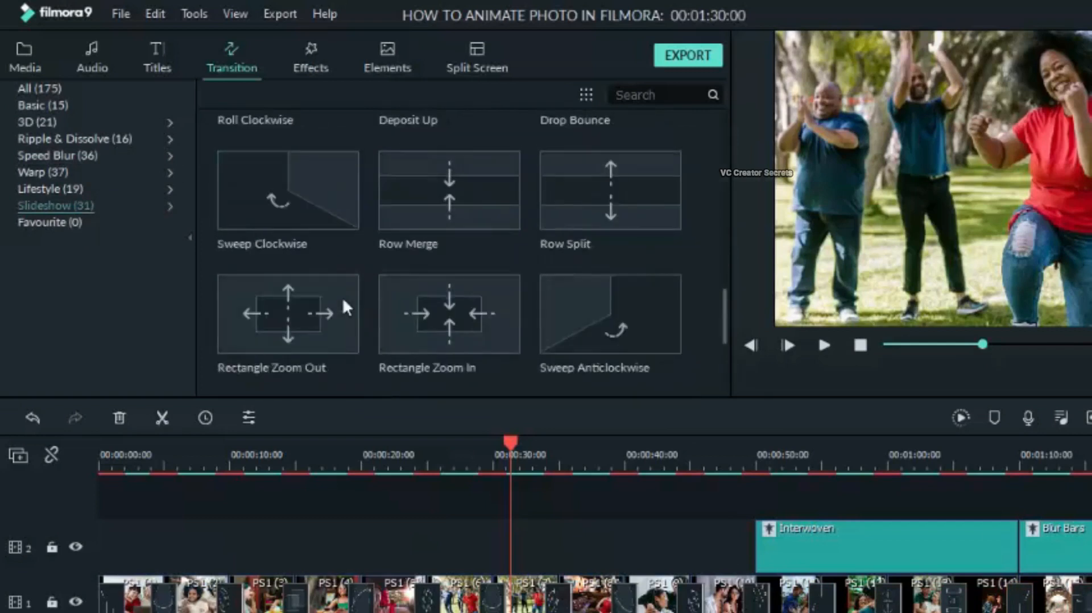
scroll(341, 307, up, 8)
click(288, 318)
click(825, 346)
scroll(450, 273, down, 10)
click(52, 189)
click(288, 173)
click(825, 346)
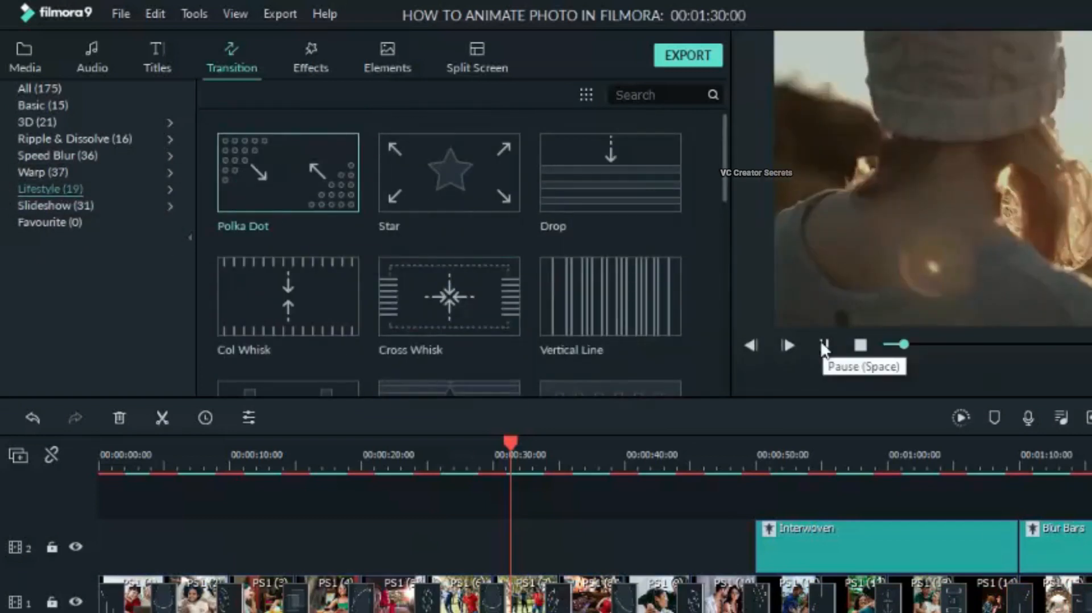
Step: Choose the Speed Blur transition Cross Roll 7 and confirm a 2-second transition duration in Overlap mode
click(63, 156)
scroll(409, 312, down, 10)
click(288, 185)
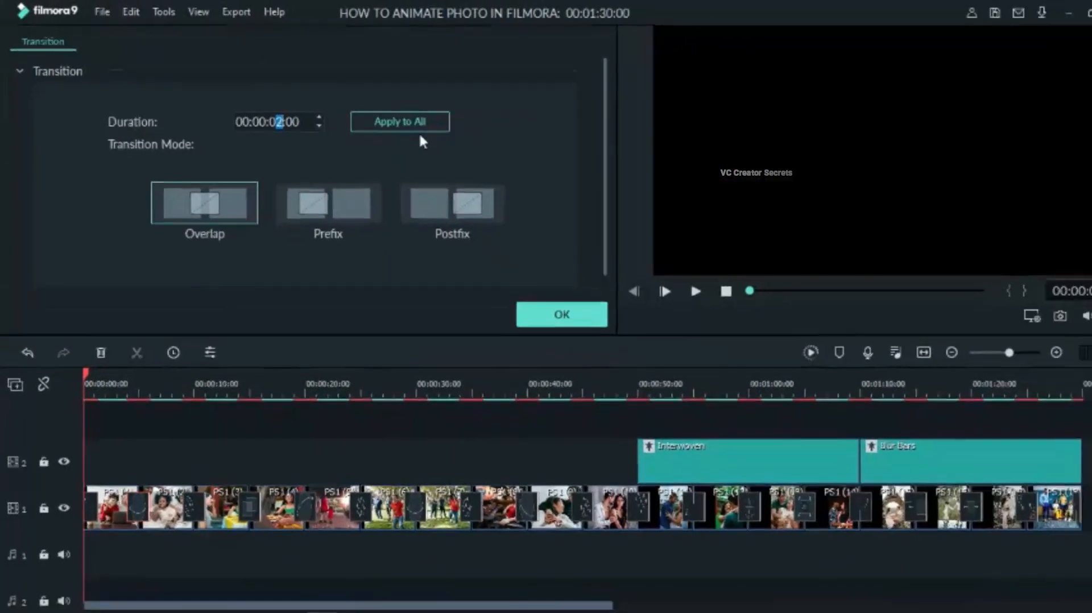
click(544, 305)
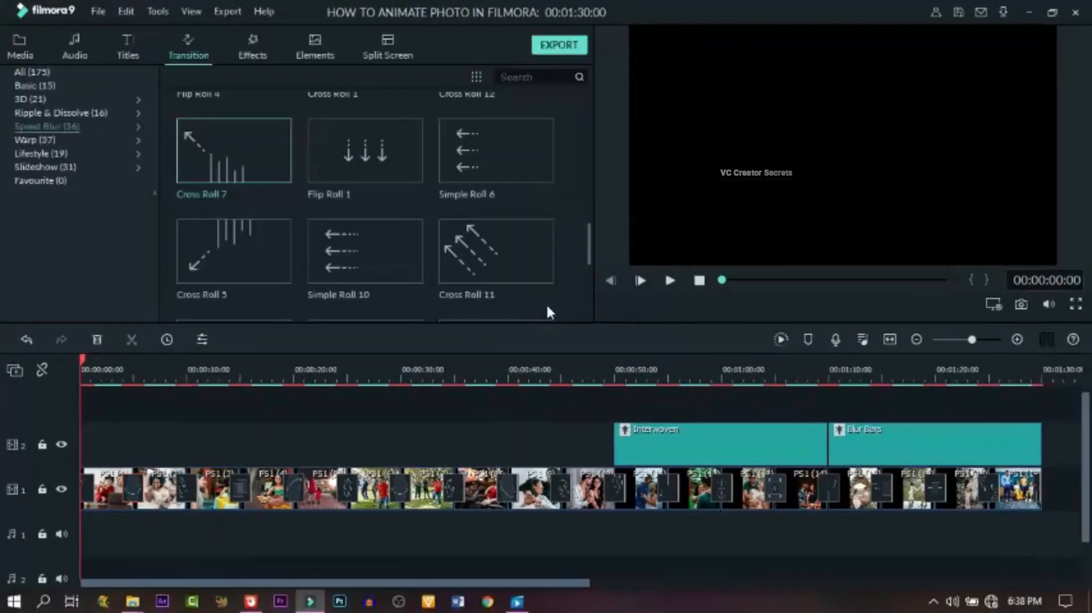
Step: Render the timeline preview and bring the playhead back to the first image
click(780, 341)
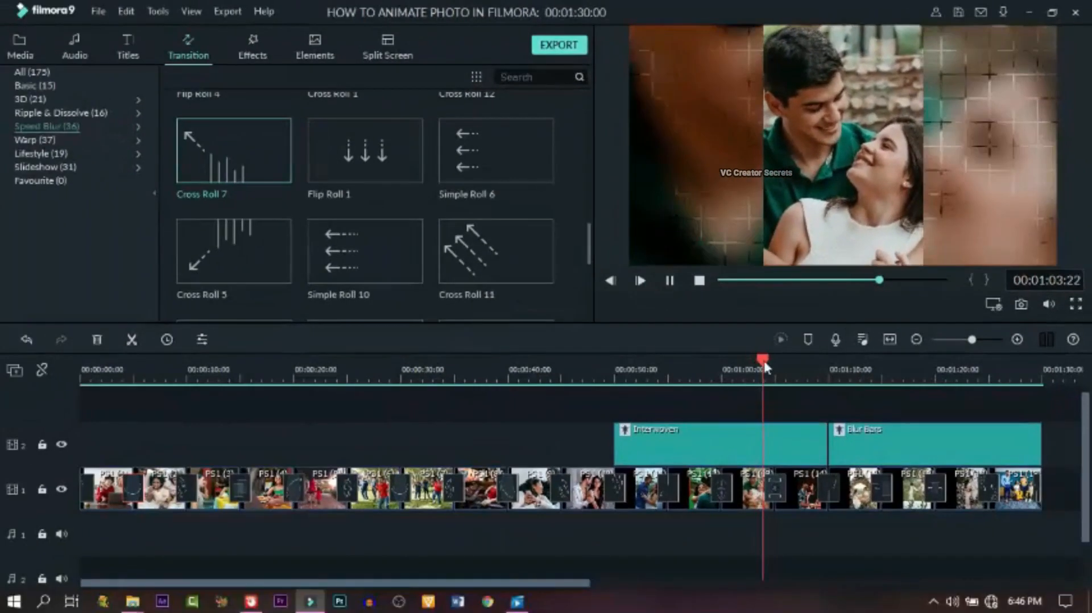
drag(764, 362, 3, 601)
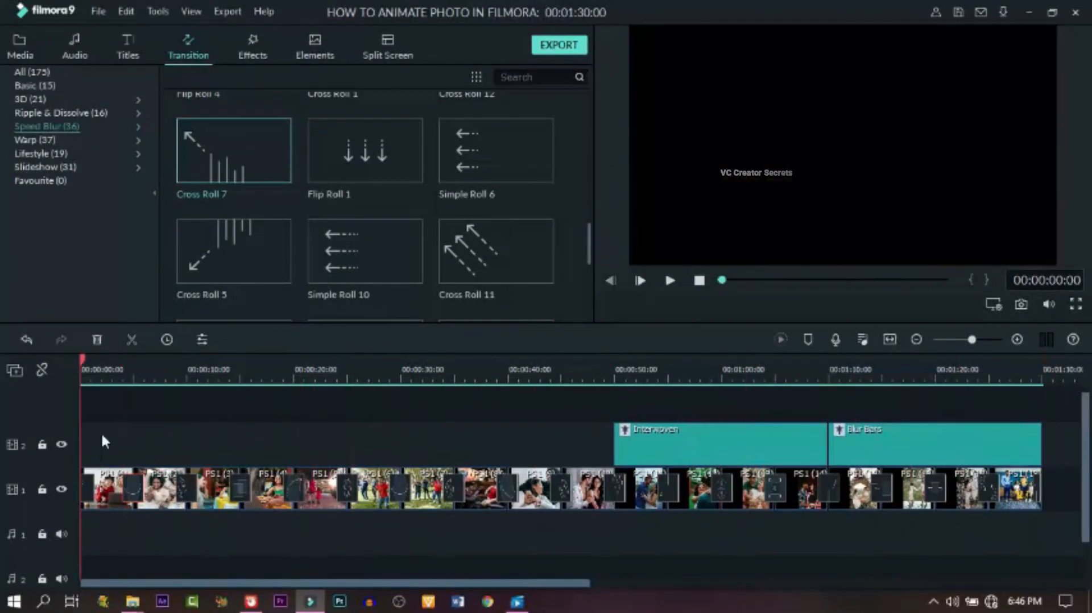
click(100, 373)
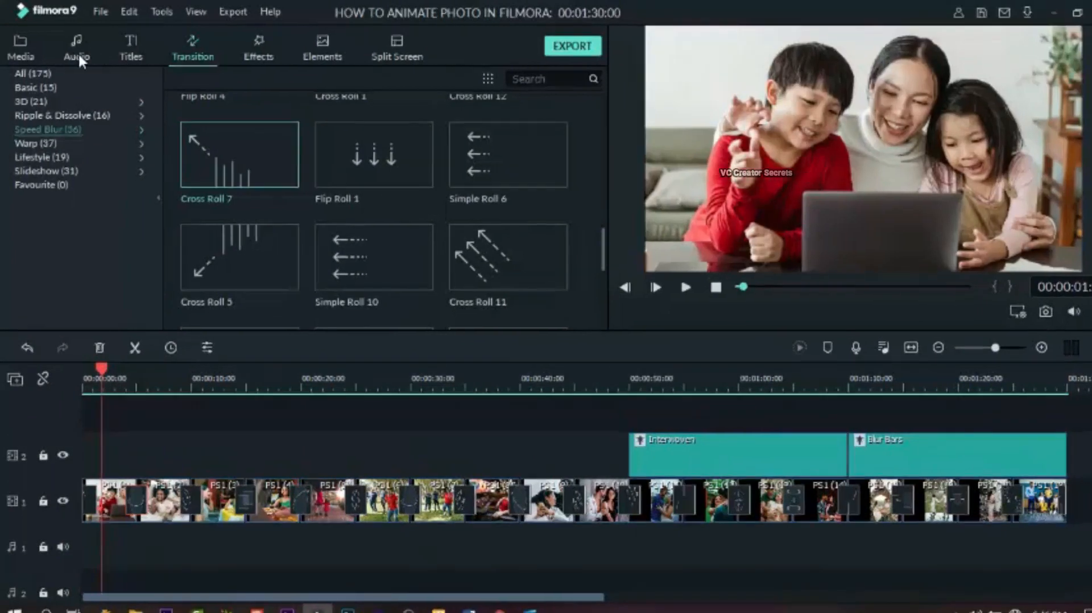
Step: Search My Music for "AIR" and choose the sound effect mixkit-air-woosh-1489
click(74, 50)
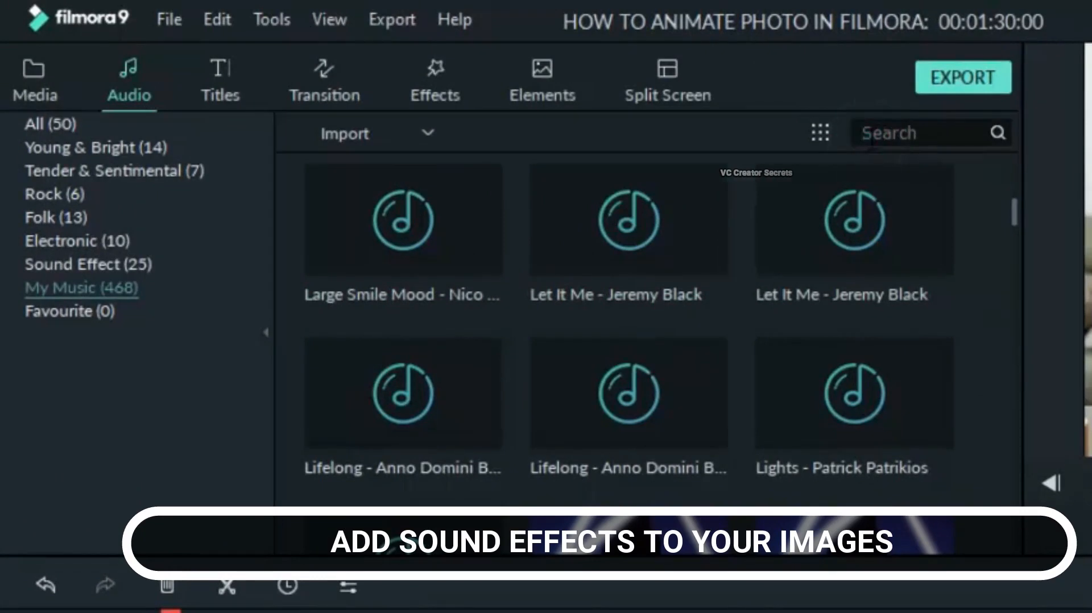
click(910, 133)
text(AIR)
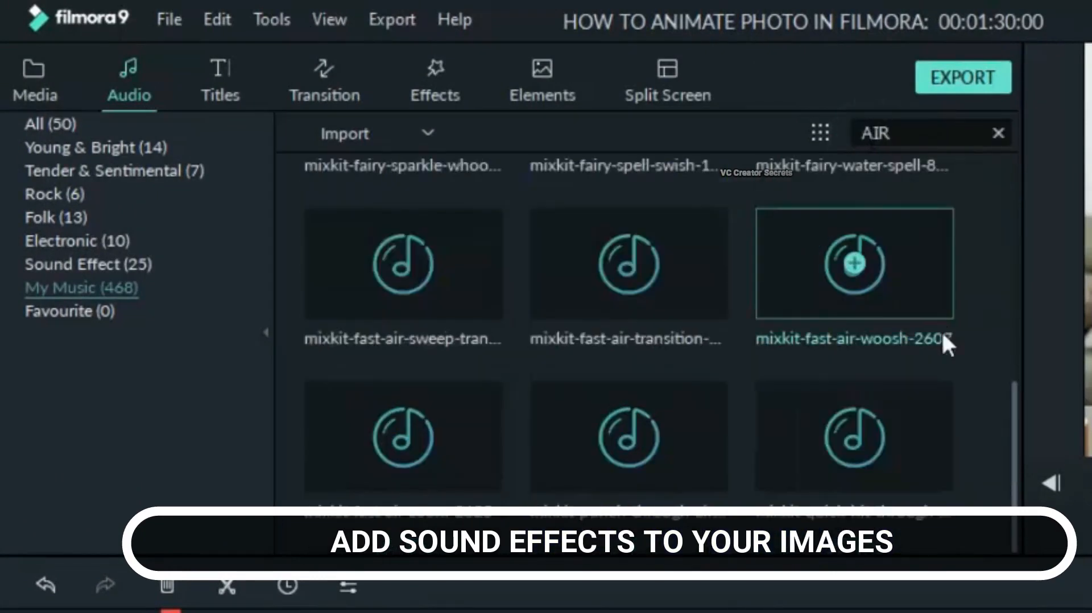
scroll(944, 293, up, 5)
click(934, 264)
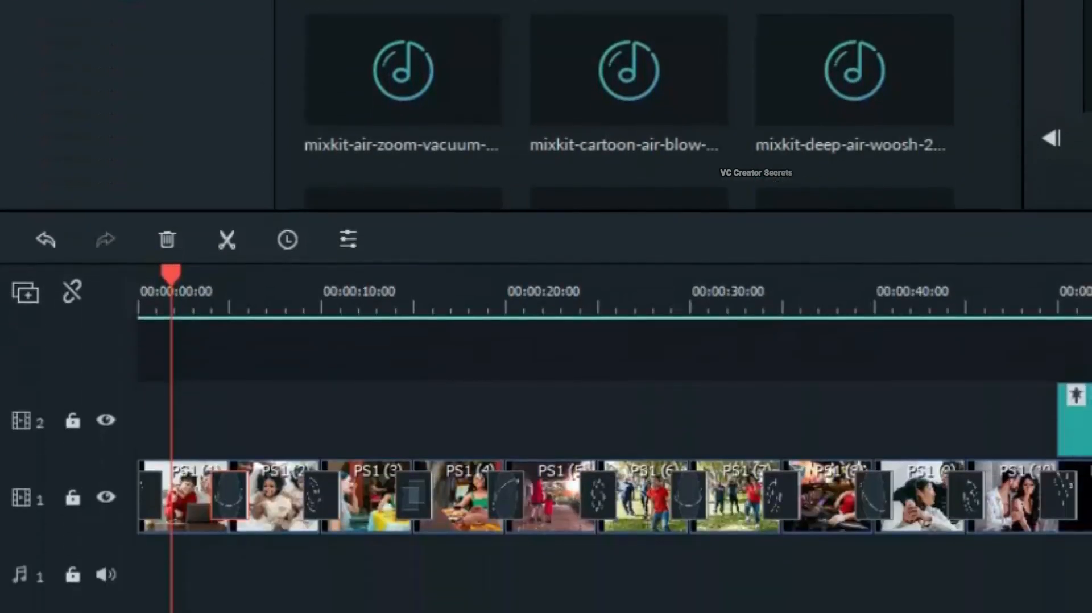
Step: Place the air woosh sound on audio track 1 at the timeline start and near the cut between PS1 (1) and PS1 (2)
drag(934, 142, 108, 556)
drag(734, 1, 221, 542)
scroll(244, 285, up, 2)
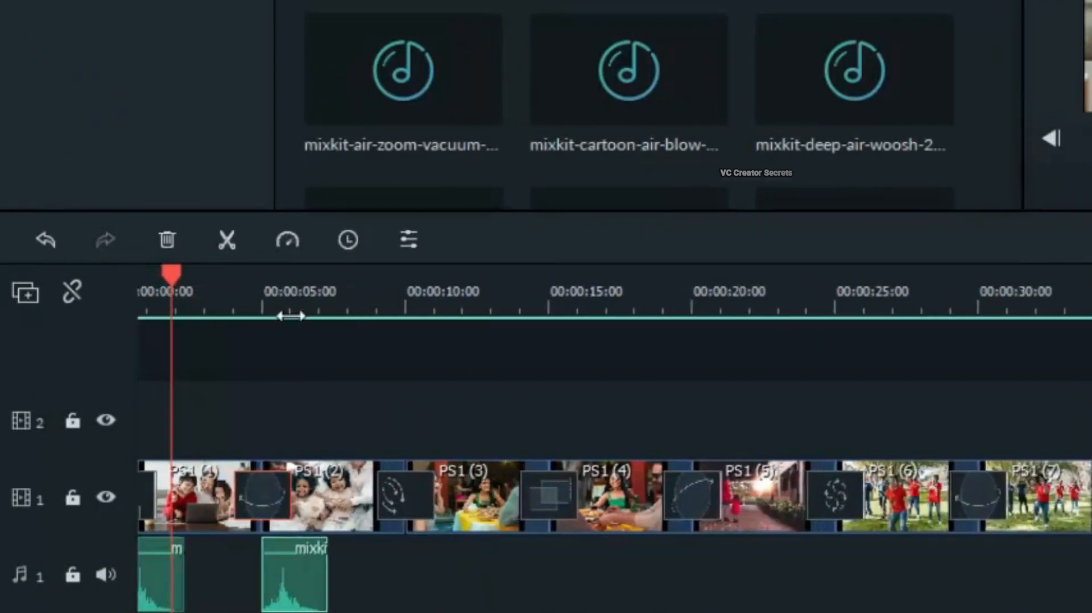
Step: Align the second woosh sound with the start of the PS1 (1) to PS1 (2) transition at 00:00:04:02
click(223, 309)
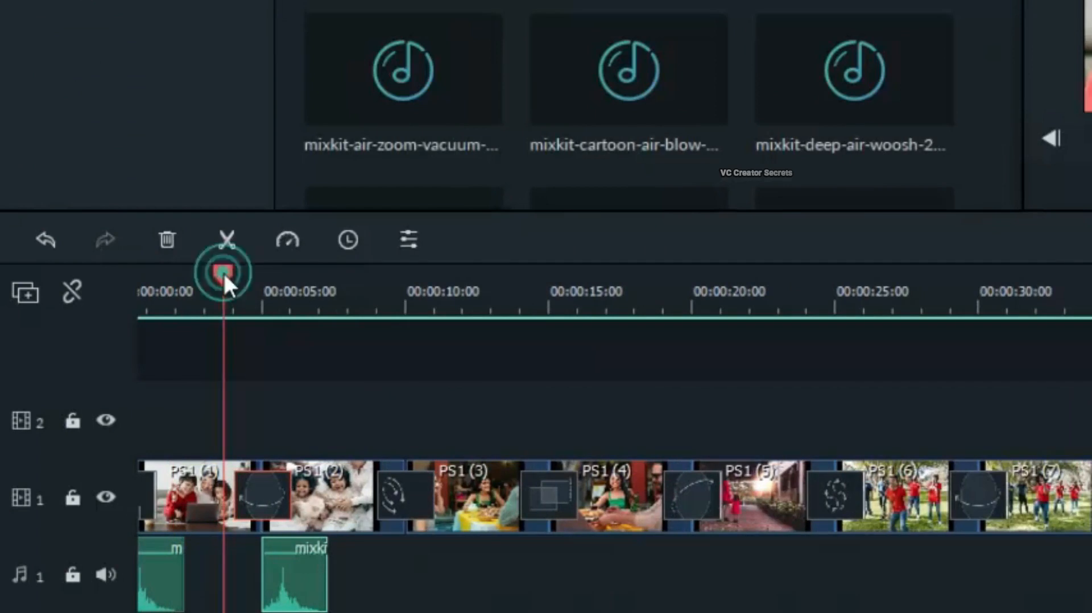
mouse_move(223, 271)
mouse_down()
mouse_move(238, 274)
mouse_move(229, 271)
mouse_up()
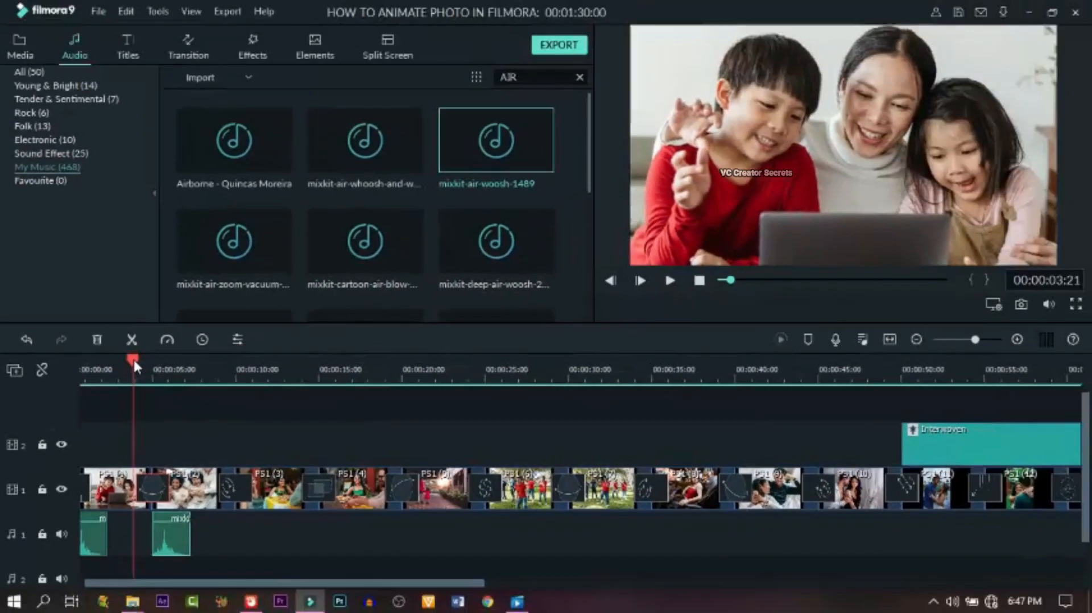
drag(134, 360, 140, 359)
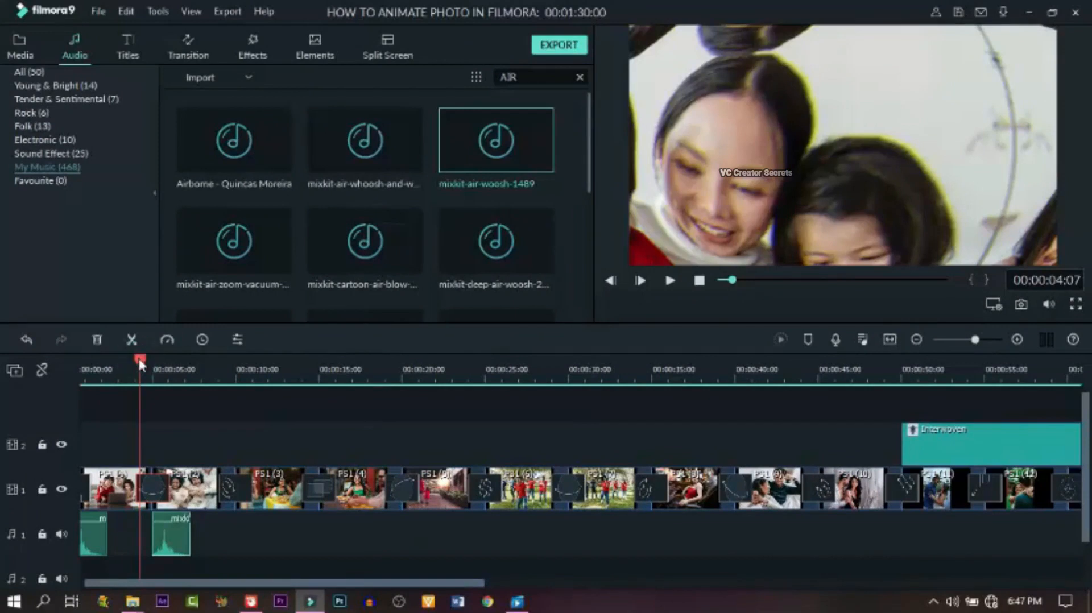
drag(140, 365, 139, 364)
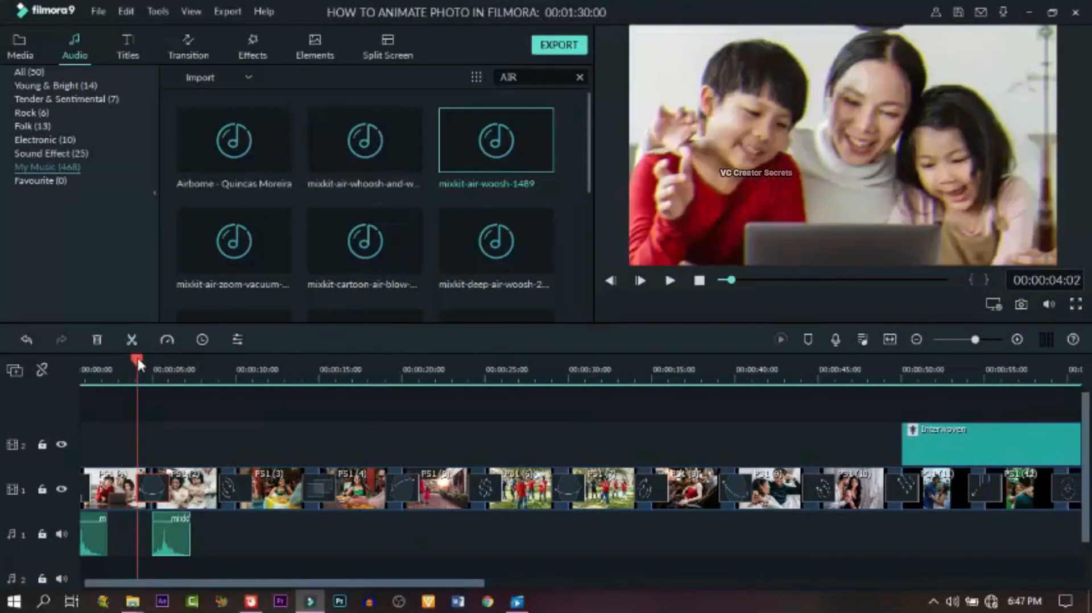
drag(181, 535, 171, 532)
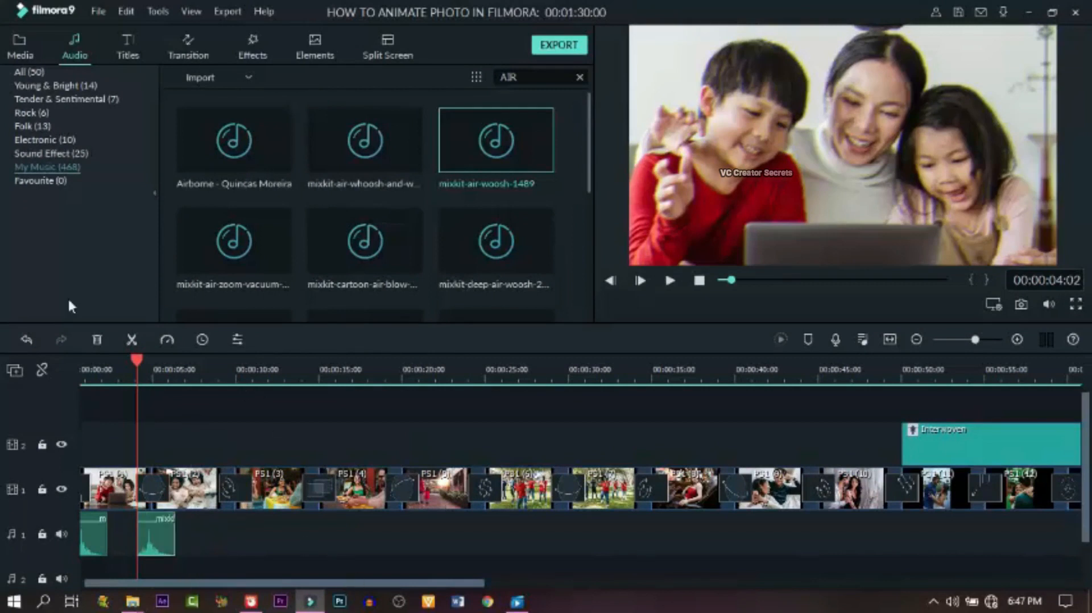
Step: Add the woosh sound at the start of the transitions from PS1 (2) to PS1 (3) and from PS1 (3) to PS1 (4)
click(211, 369)
drag(211, 364, 216, 364)
drag(532, 136, 218, 523)
drag(305, 378, 303, 363)
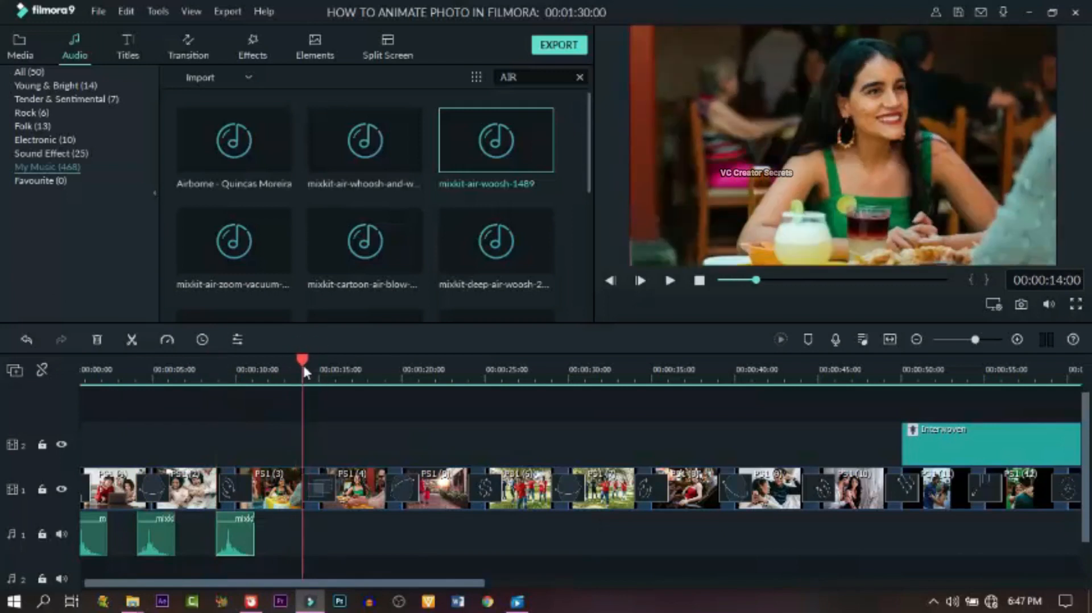
drag(520, 139, 298, 506)
Step: Add the woosh sound on audio track 1 at the transitions between PS1 (4) and PS1 (12)
drag(374, 381, 386, 359)
mouse_move(548, 121)
drag(540, 149, 634, 513)
drag(496, 141, 885, 515)
drag(497, 141, 967, 513)
Step: Add the woosh sound at the remaining transitions after PS1 (12), up to the end of the last image
drag(383, 584, 639, 592)
drag(496, 141, 512, 515)
drag(496, 140, 743, 510)
drag(496, 141, 831, 510)
drag(497, 141, 928, 531)
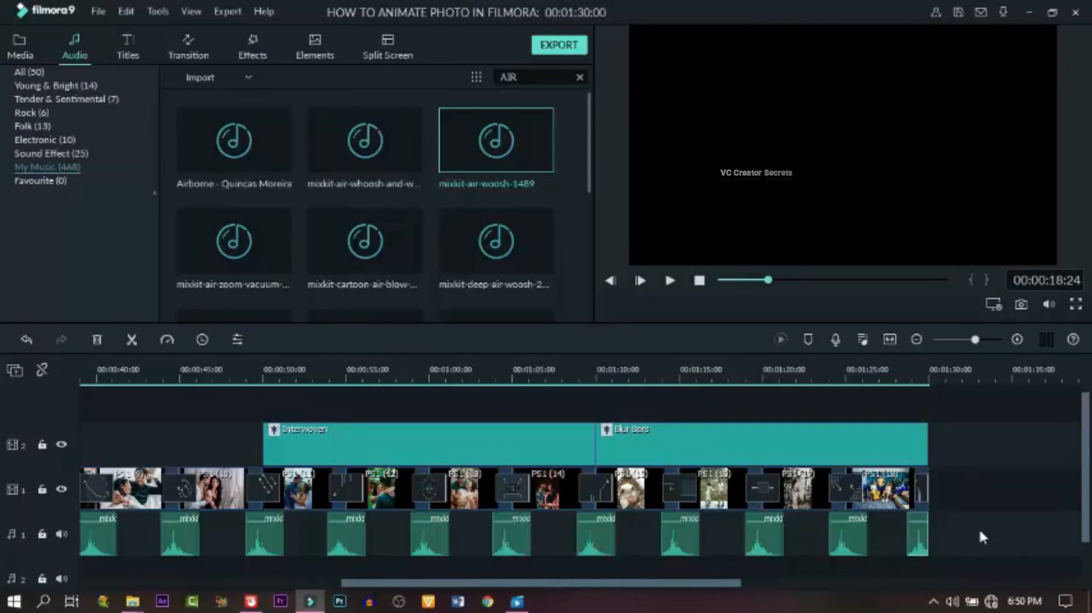
Step: Play the slideshow from the start to review the sound effects against the transitions
drag(634, 583, 117, 569)
drag(101, 364, 41, 380)
click(670, 280)
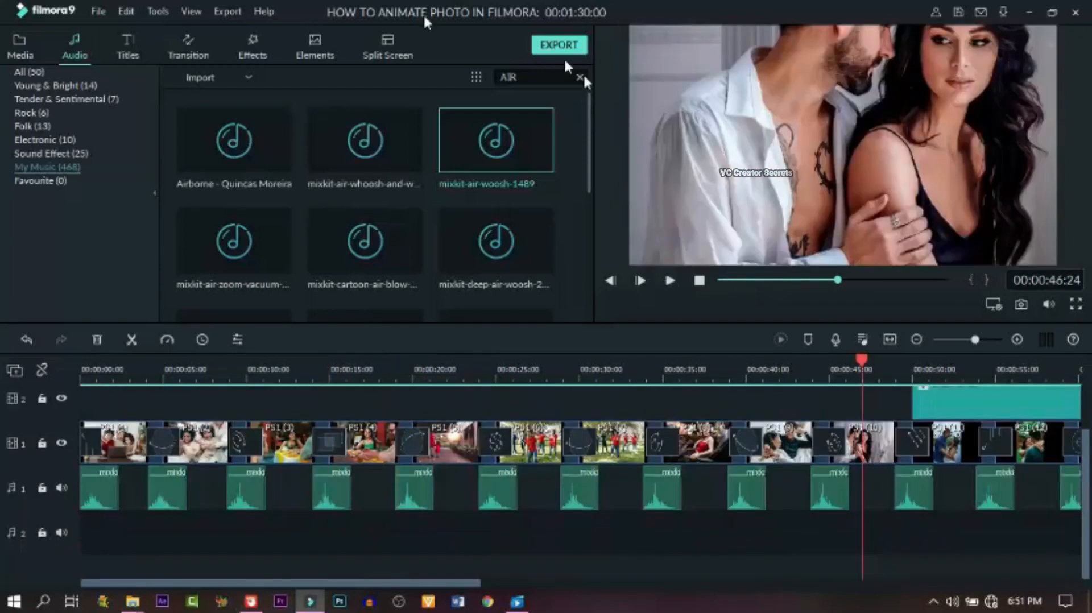
Step: Clear the audio search and add Fast and Run - Nico Staf from My Music as background music on audio track 2
click(580, 77)
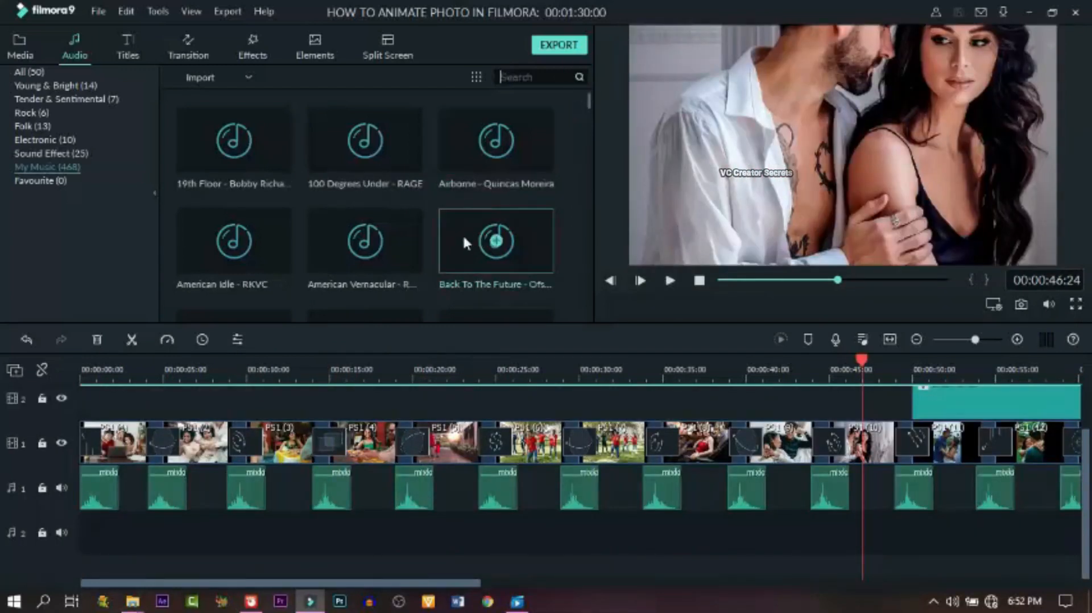
scroll(462, 272, down, 2)
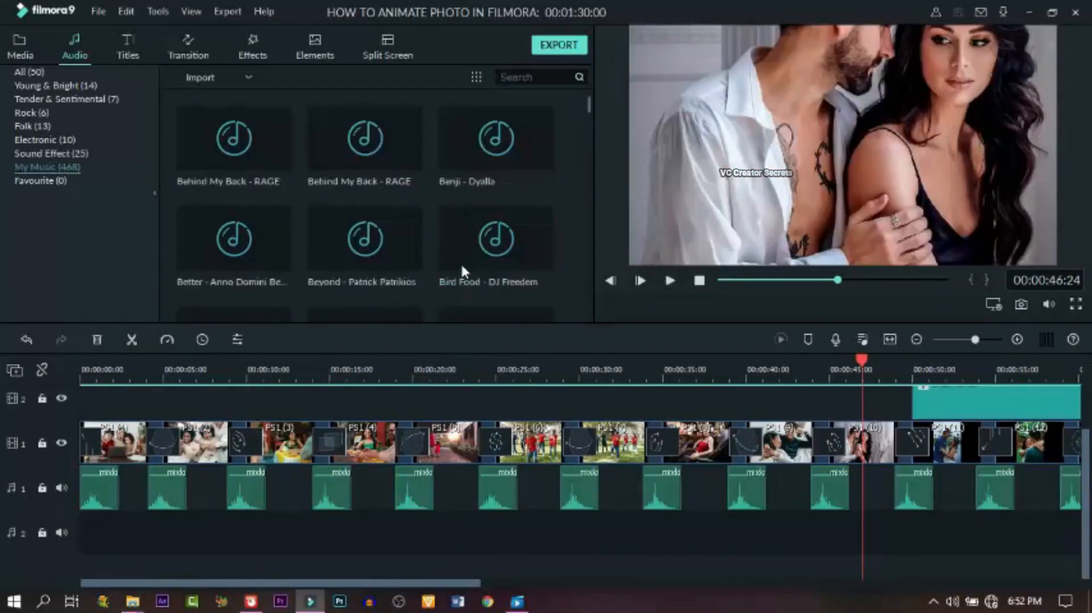
scroll(462, 268, down, 3)
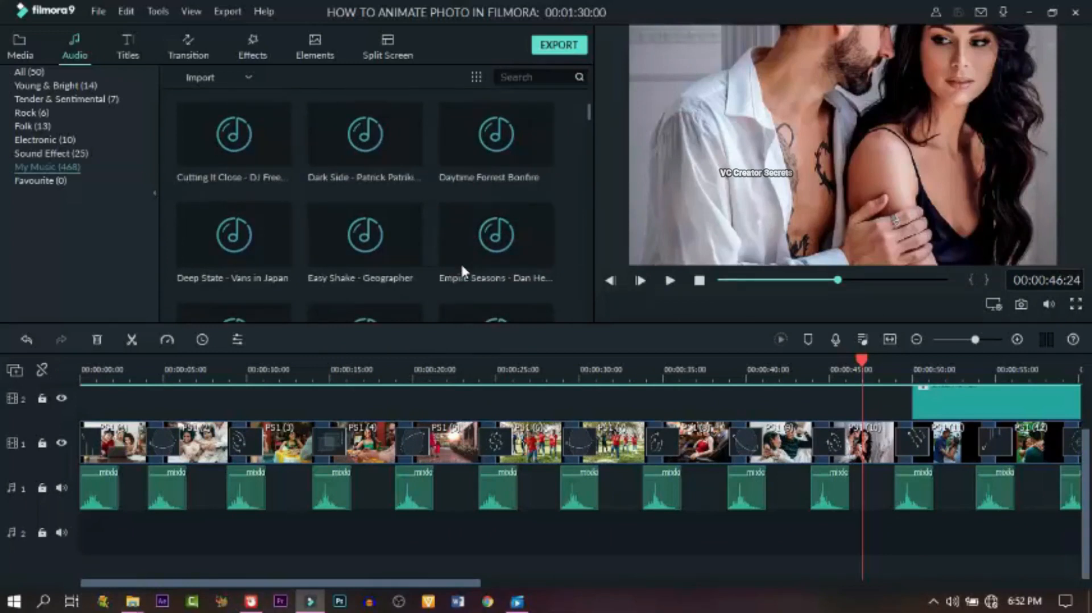
scroll(461, 262, down, 1)
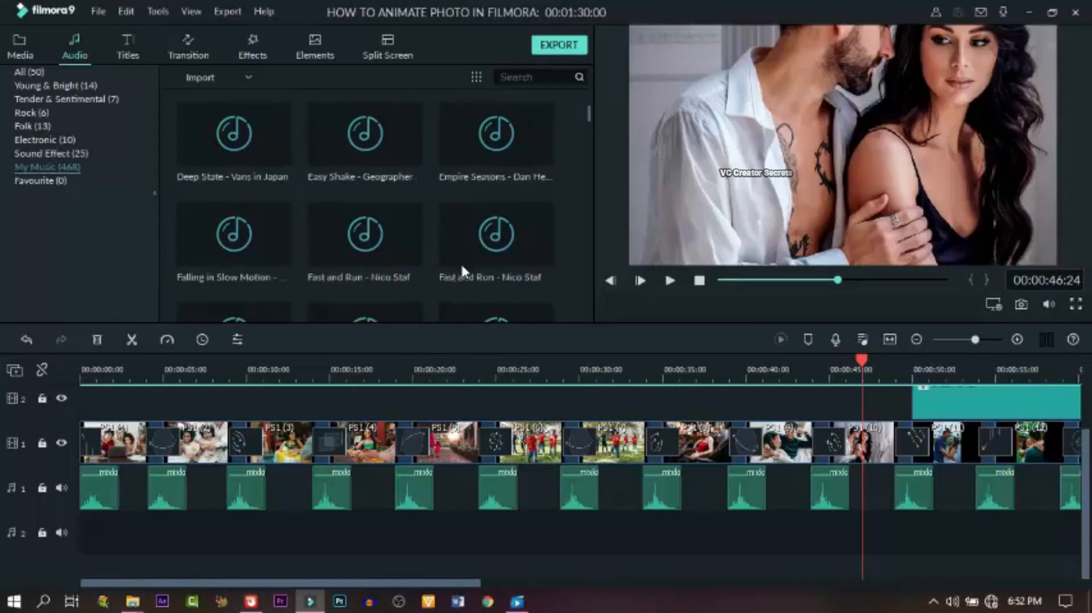
click(412, 251)
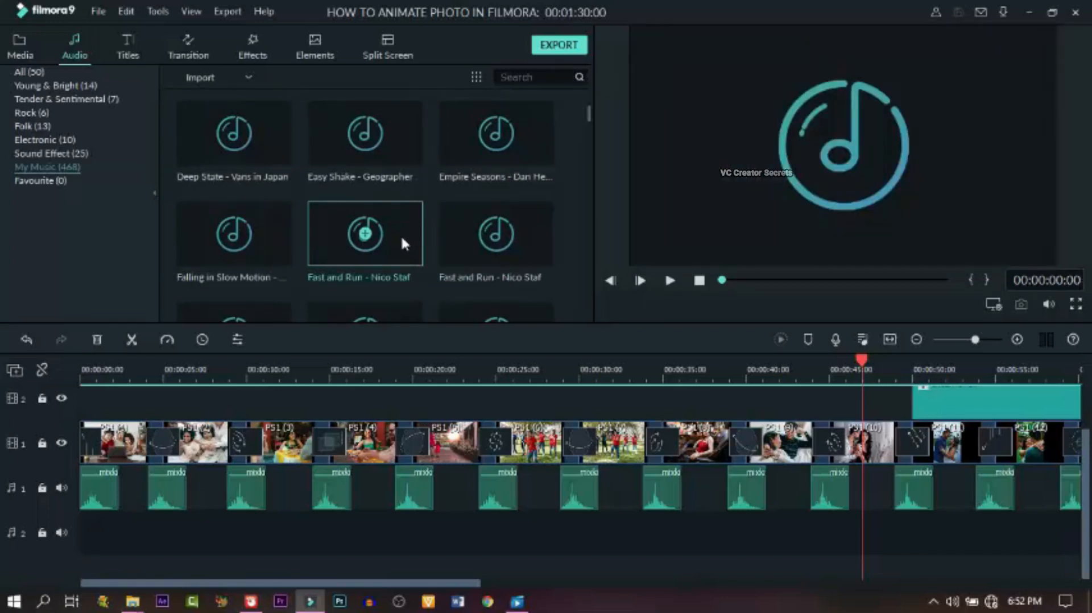
click(402, 237)
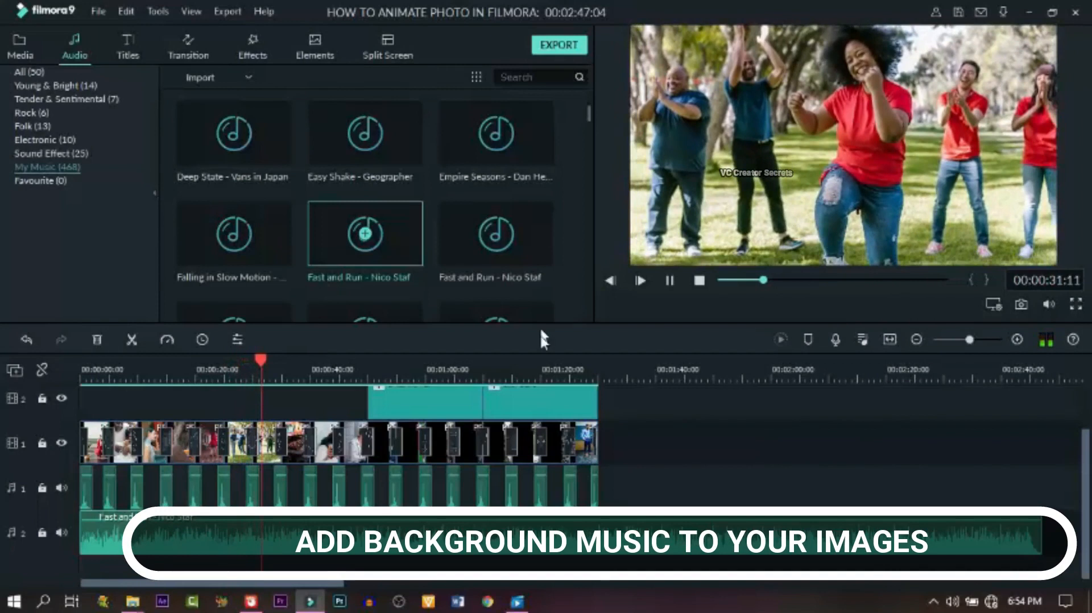
Step: Trim the background music at 00:01:30:06 and fade out its end from 00:01:28:00
click(596, 358)
mouse_move(596, 360)
mouse_down()
mouse_move(612, 367)
mouse_move(601, 363)
mouse_up()
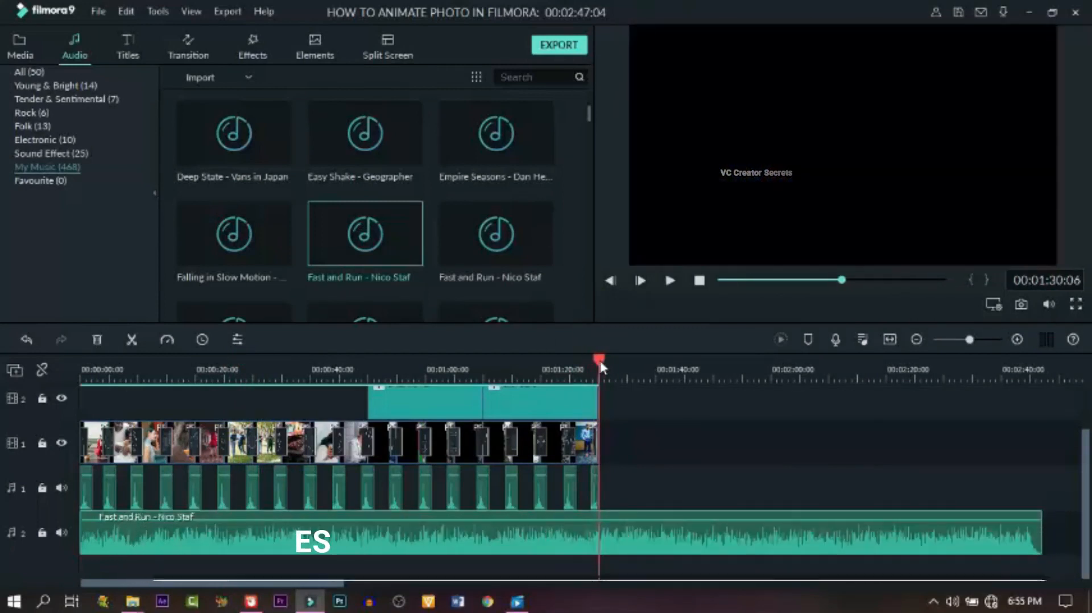
click(133, 340)
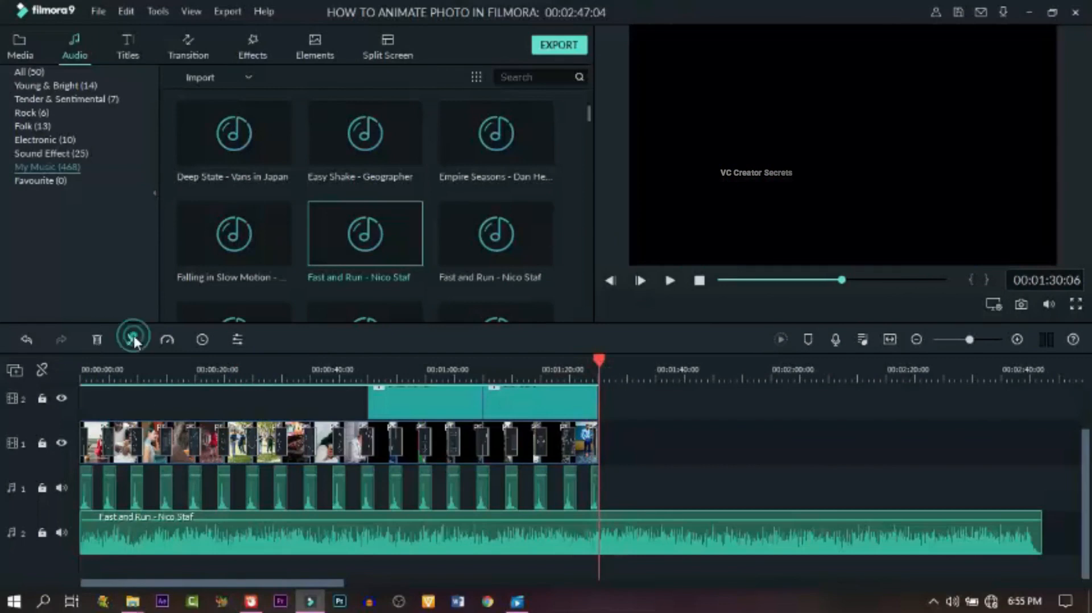
click(96, 339)
click(595, 514)
drag(595, 514, 586, 515)
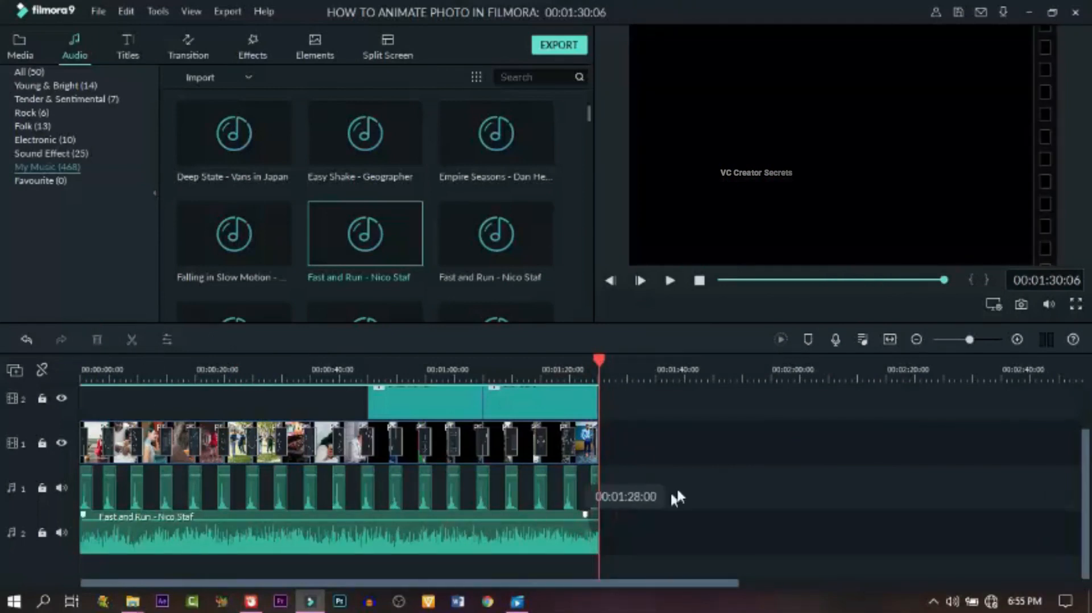
Step: Place the Title 2 preset on video track 2 over the first images, starting about 2 seconds into the timeline
scroll(684, 494, up, 2)
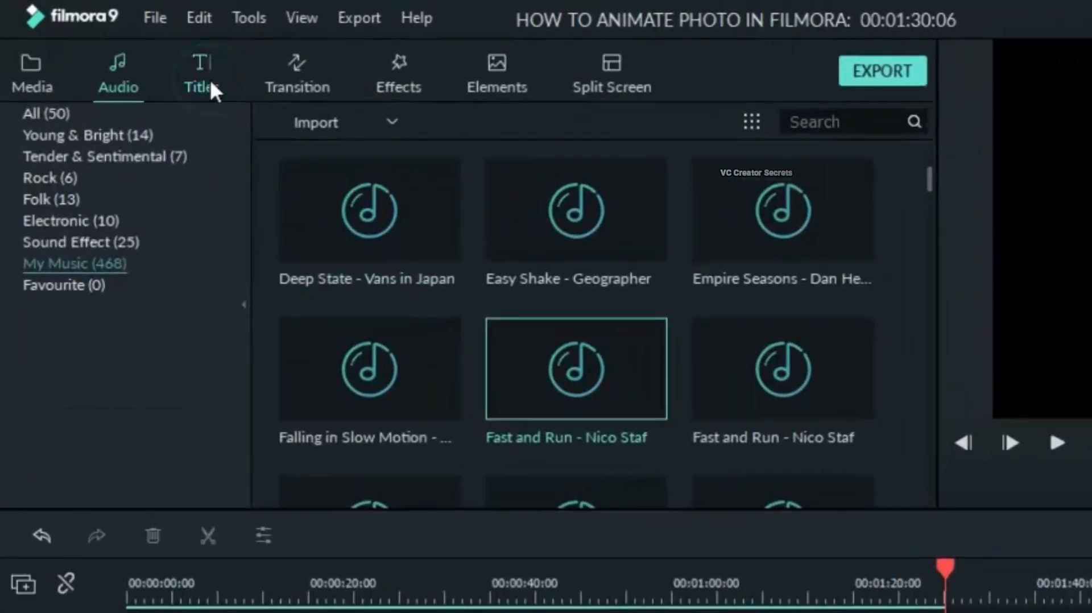
click(184, 73)
click(46, 177)
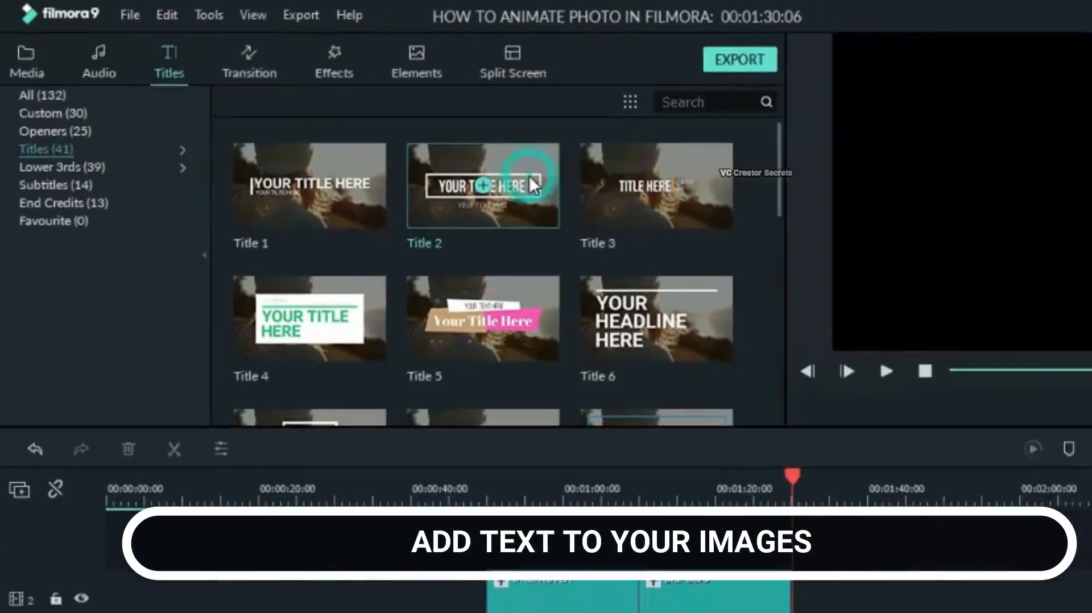
drag(643, 227, 203, 612)
drag(149, 528, 87, 527)
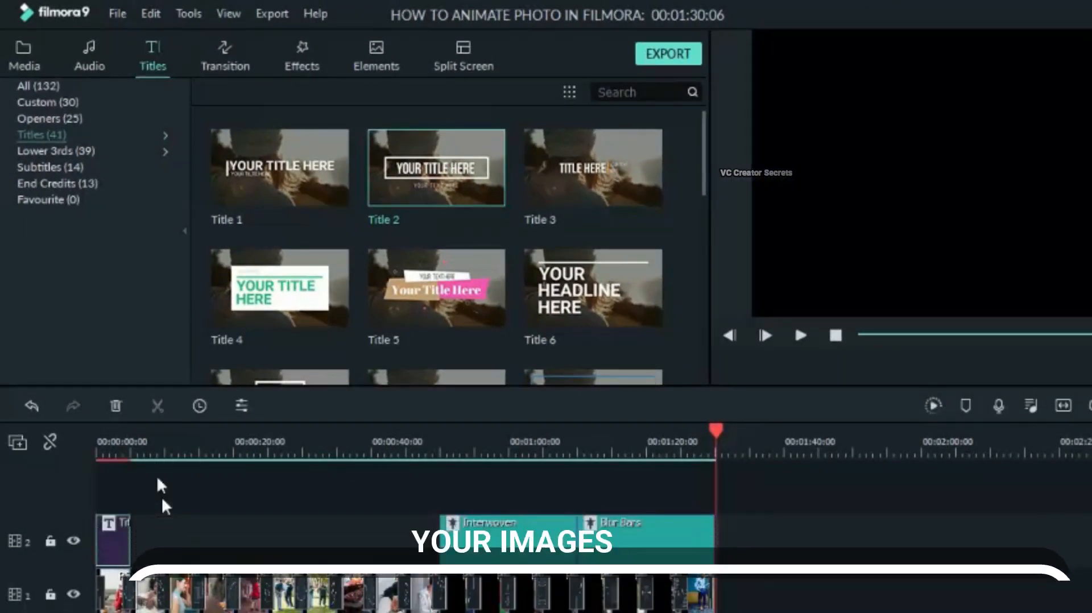
click(110, 450)
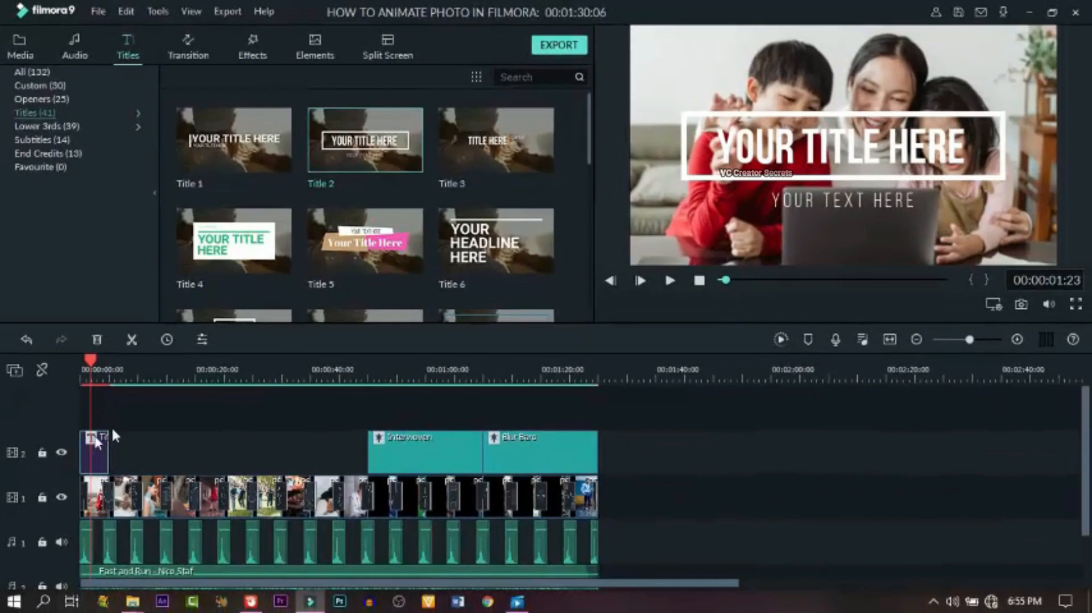
drag(95, 447, 111, 447)
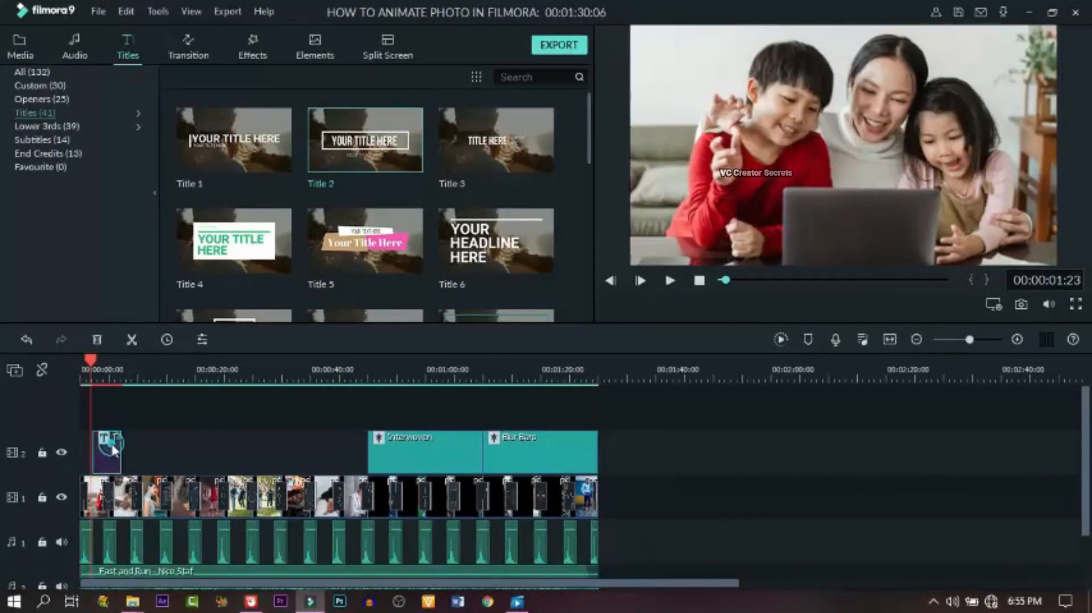
Step: Open the Title 2 clip in advanced text editing and delete its "YOUR TEXT HERE" subtitle line
double_click(112, 445)
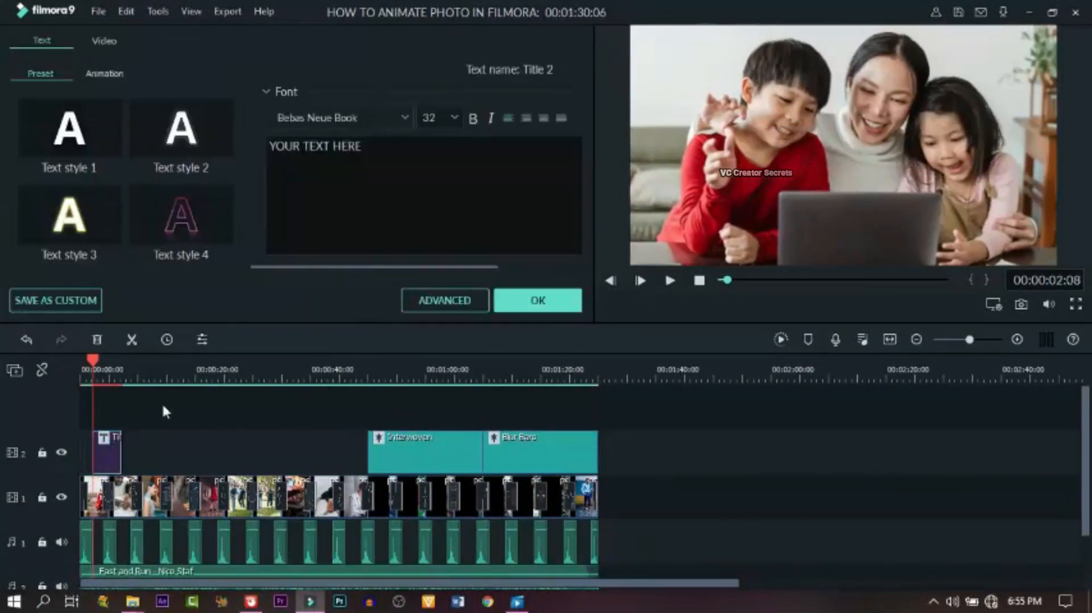
click(440, 300)
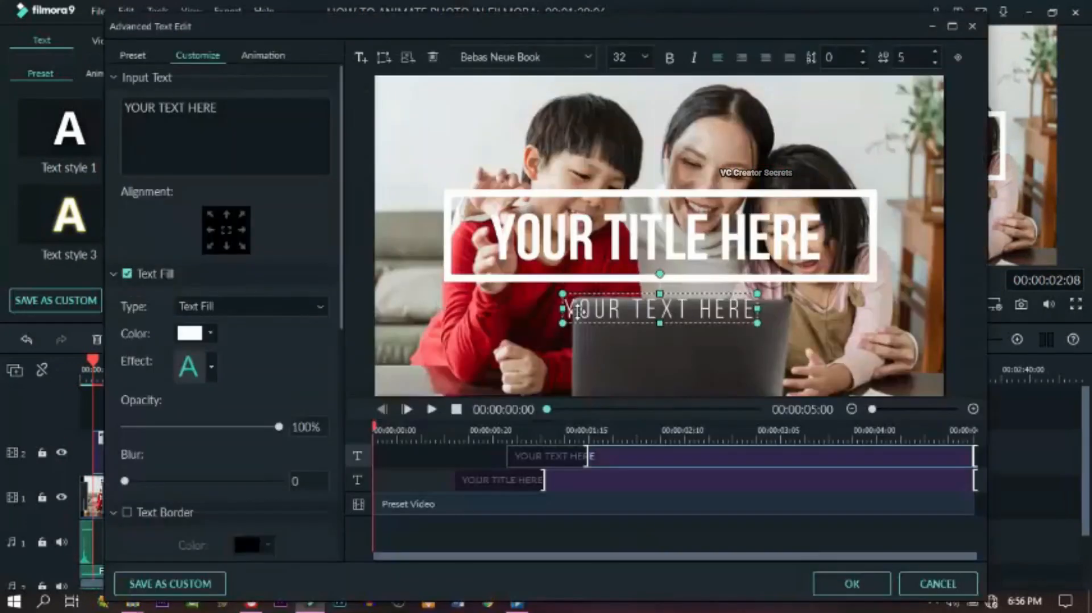
click(433, 57)
Step: Replace the main title text "YOUR TITLE HERE" with "AWESOME!"
click(673, 244)
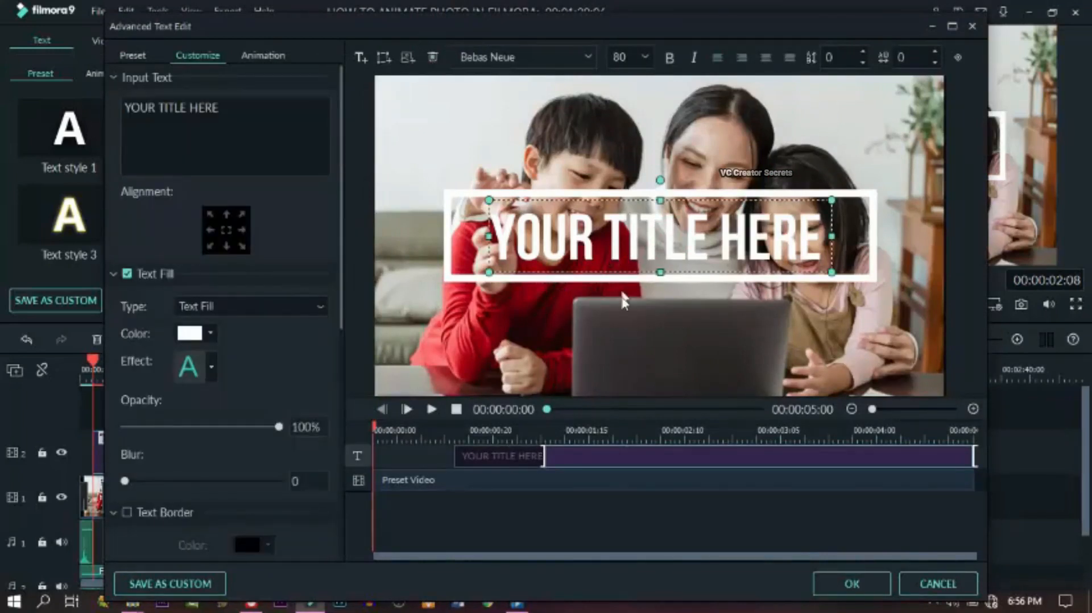
double_click(641, 248)
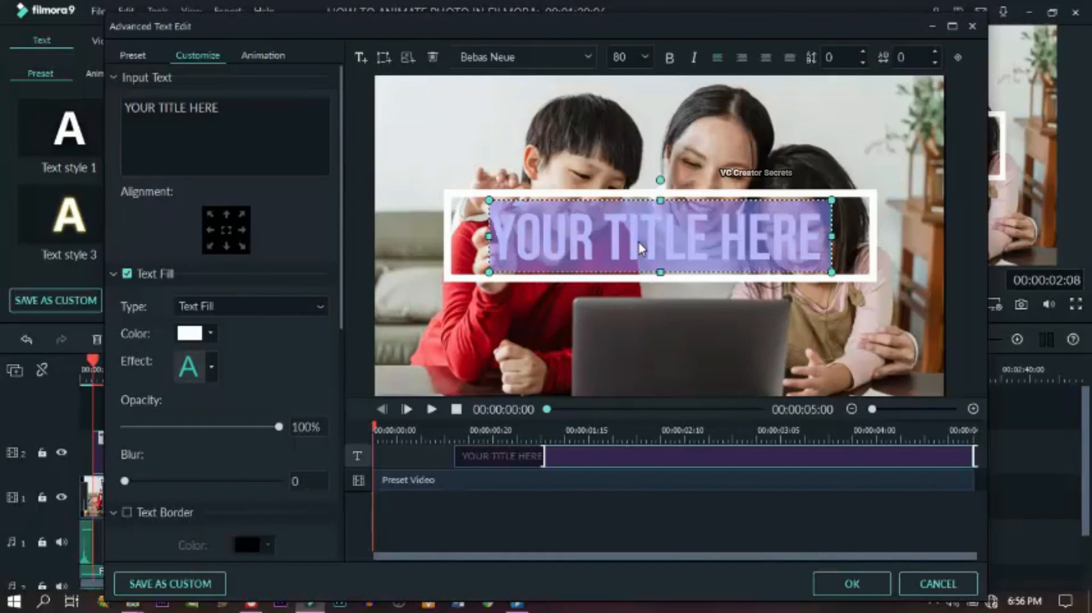
text(AWESOM)
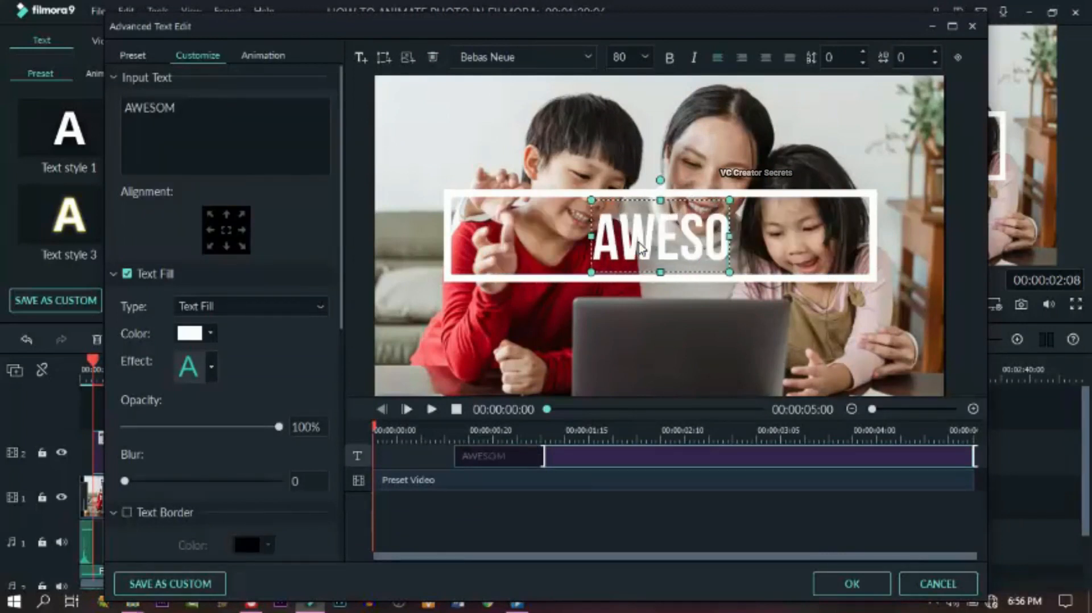
text(E!)
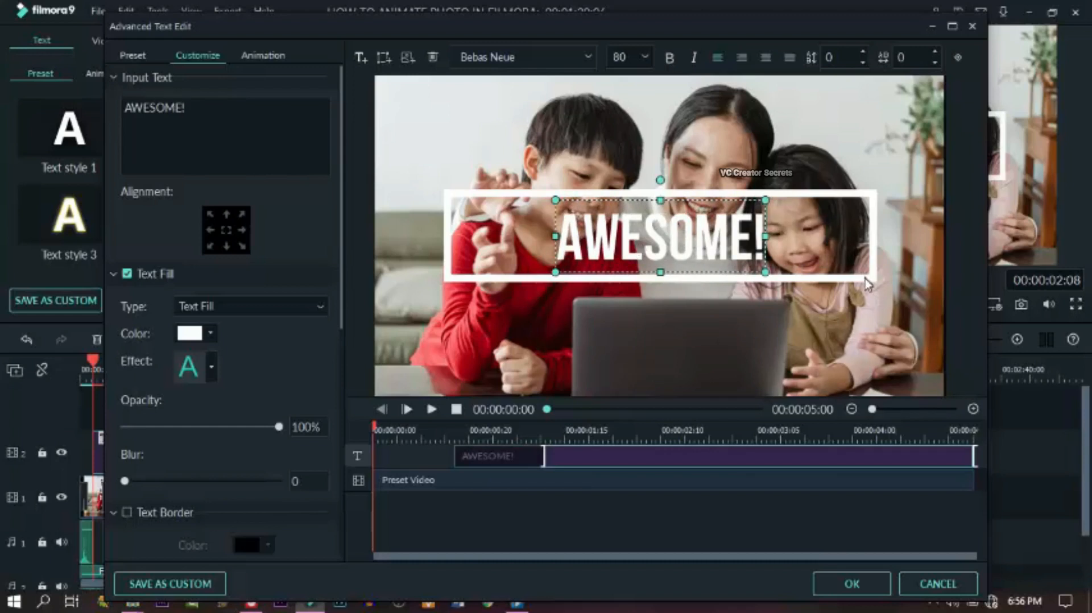
Step: Move the rectangular frame down to the lower part of the picture and place the "AWESOME!" text inside it
click(811, 279)
drag(688, 280, 678, 382)
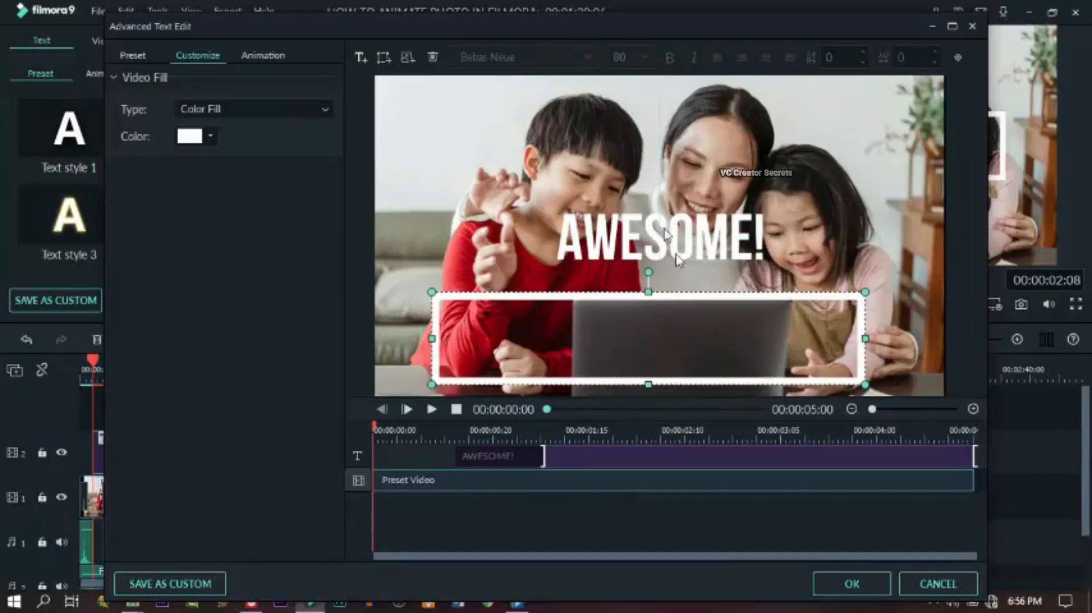
click(699, 249)
drag(691, 258, 697, 351)
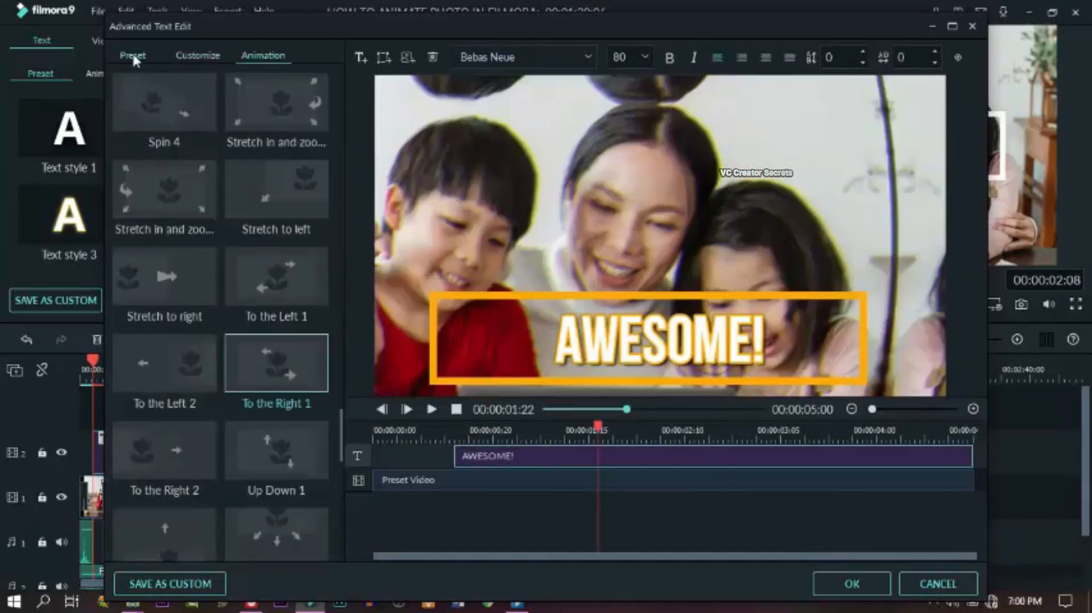
Step: Apply the Text style 7 preset to "AWESOME!" and narrow the orange frame from both sides to fit closer around the text
click(134, 57)
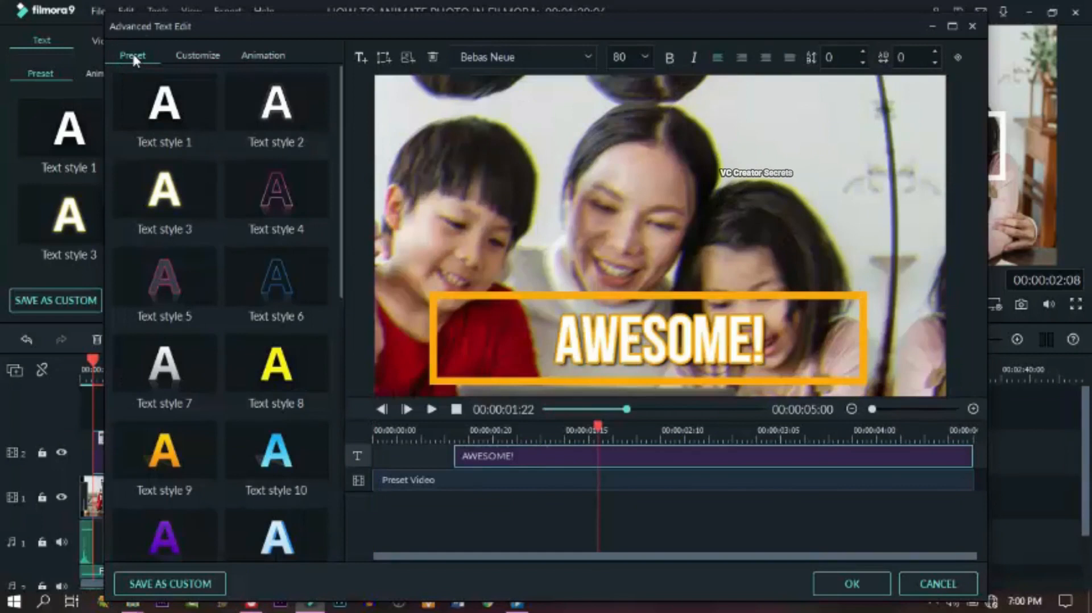
click(181, 365)
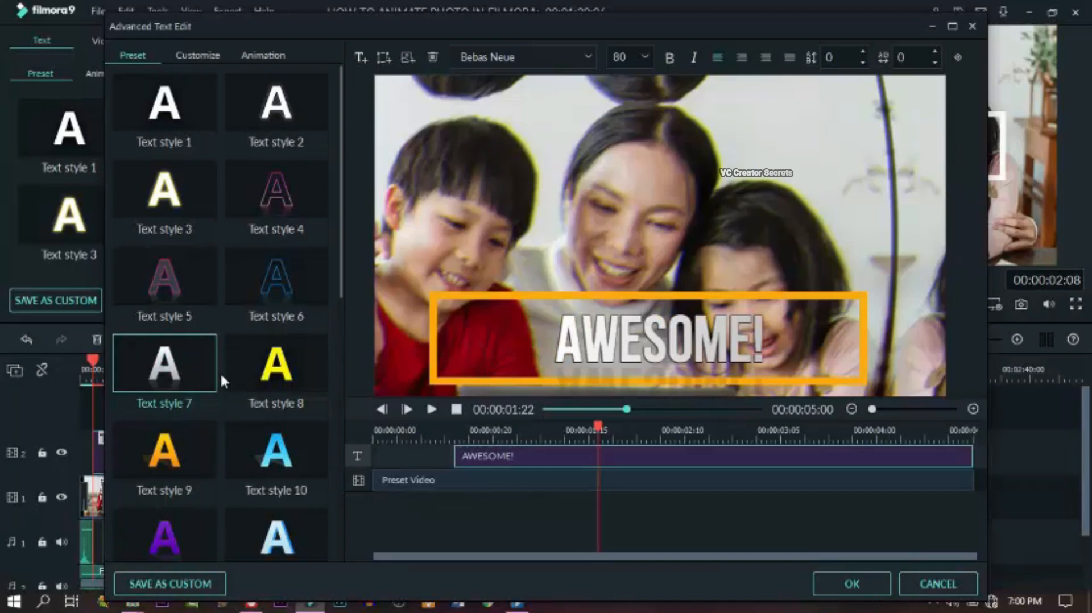
click(653, 477)
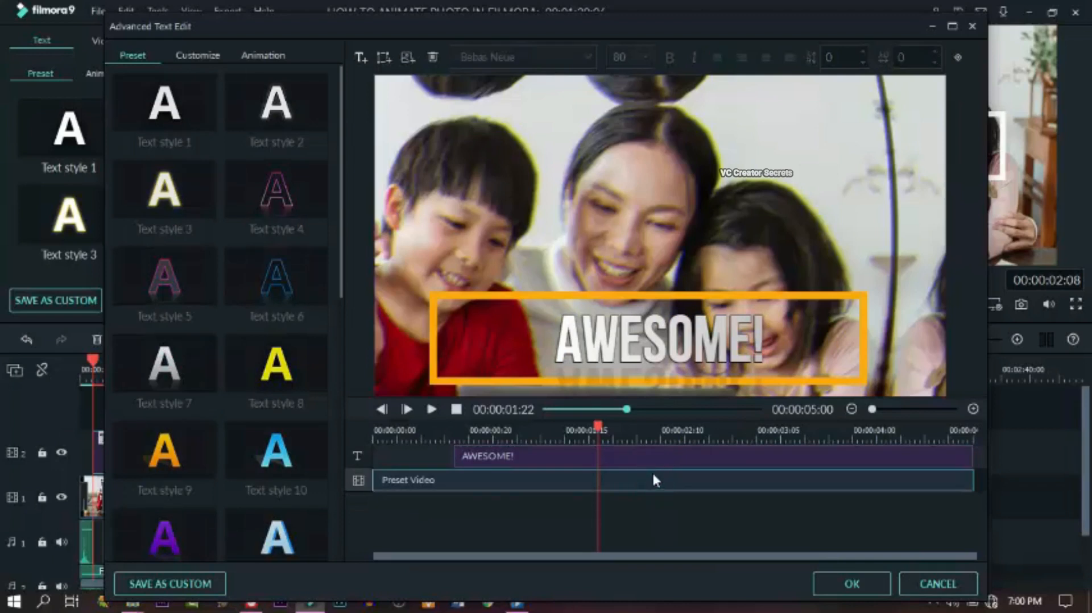
click(836, 377)
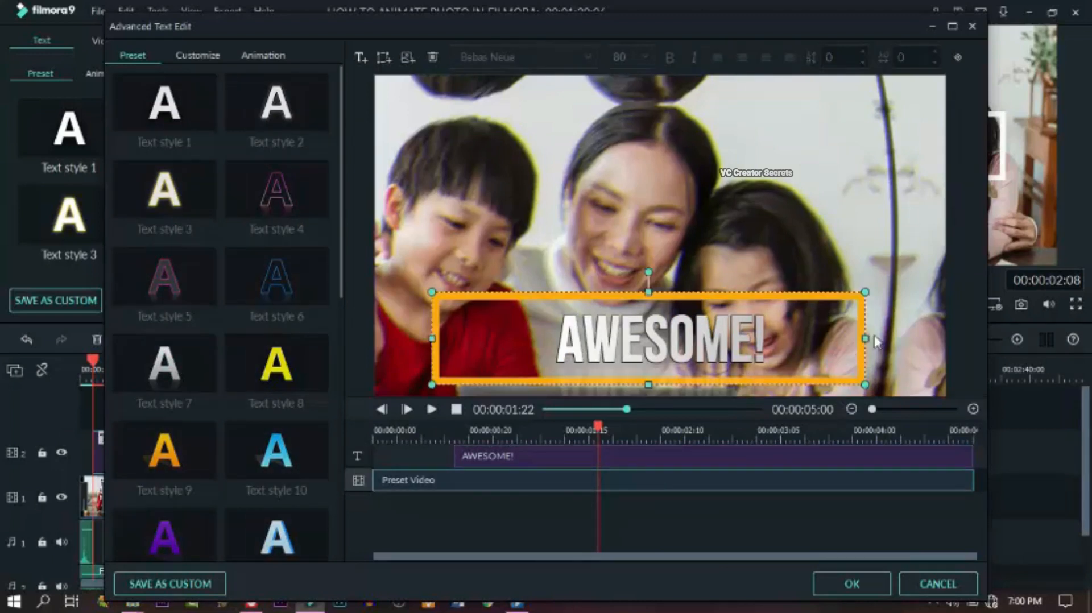
drag(866, 340, 790, 347)
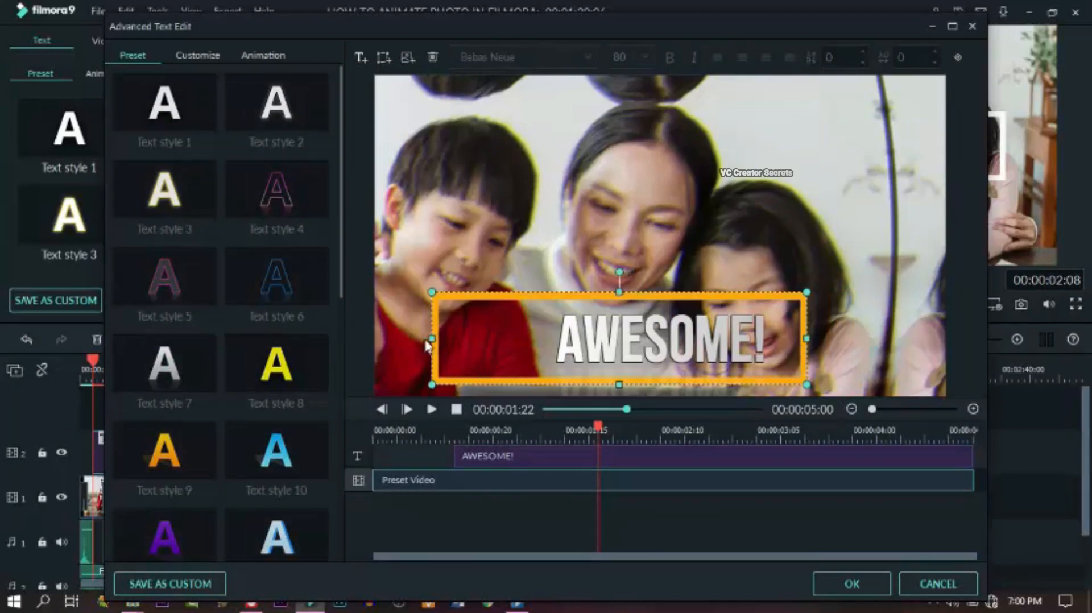
drag(435, 340, 509, 342)
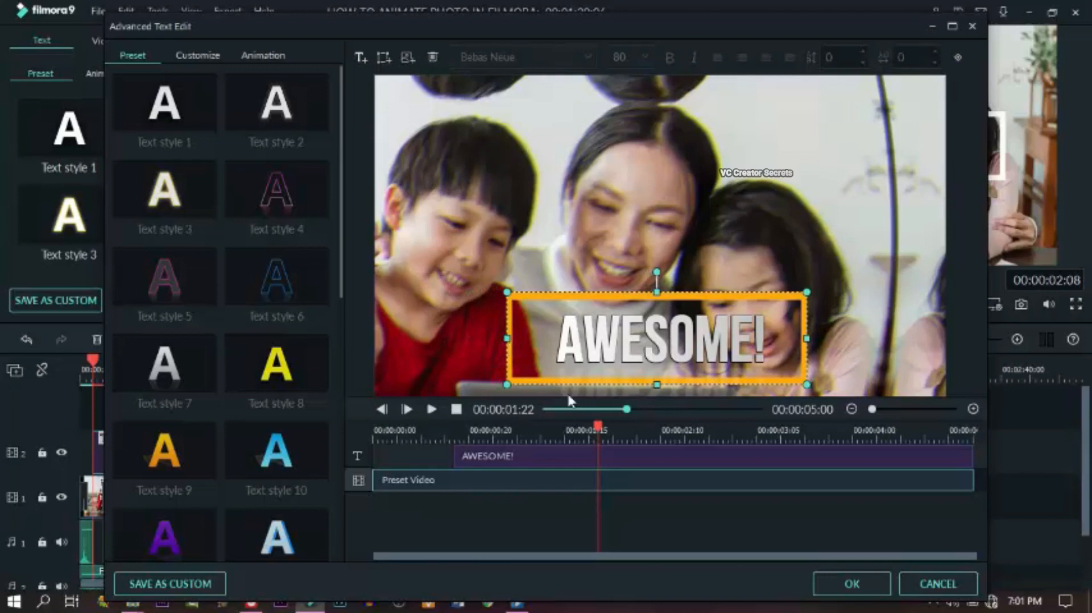
Step: Extend the "AWESOME!" text layer to the very end of the title's duration and apply the title edits
click(930, 456)
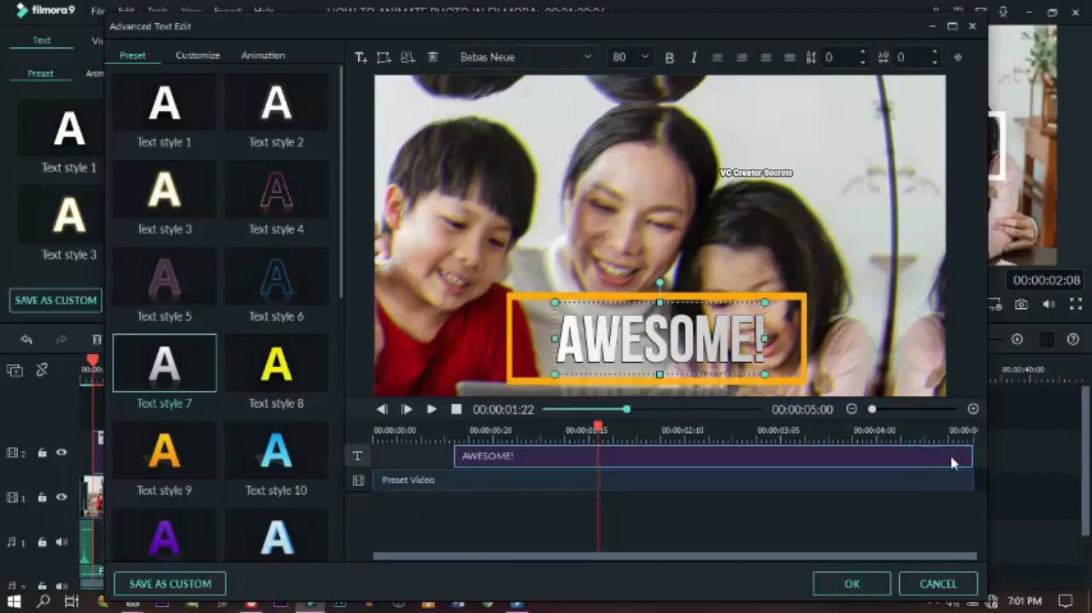
drag(972, 454, 993, 462)
click(861, 584)
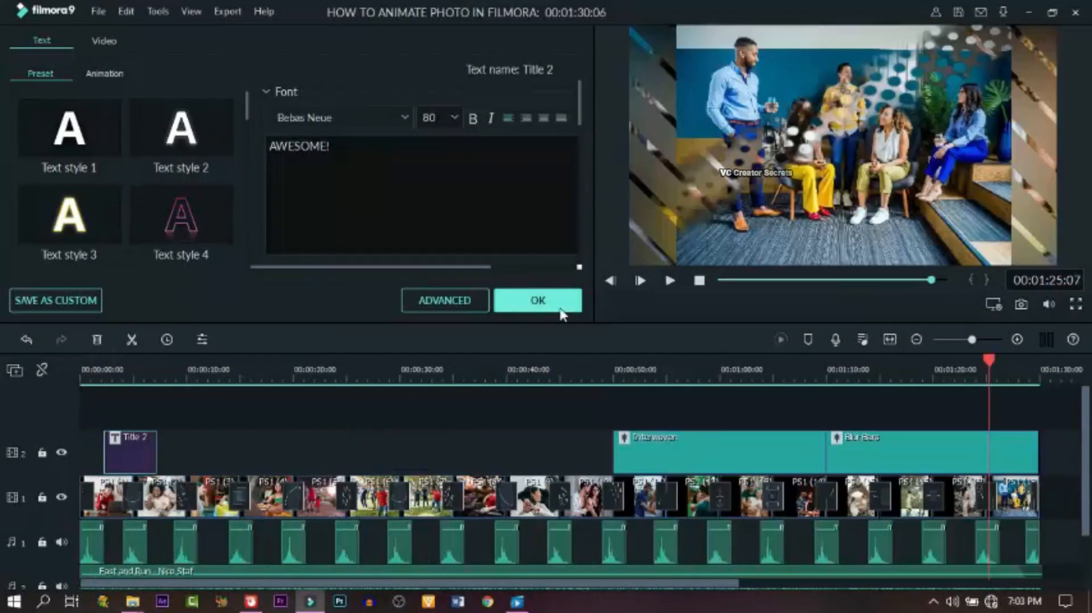
click(548, 302)
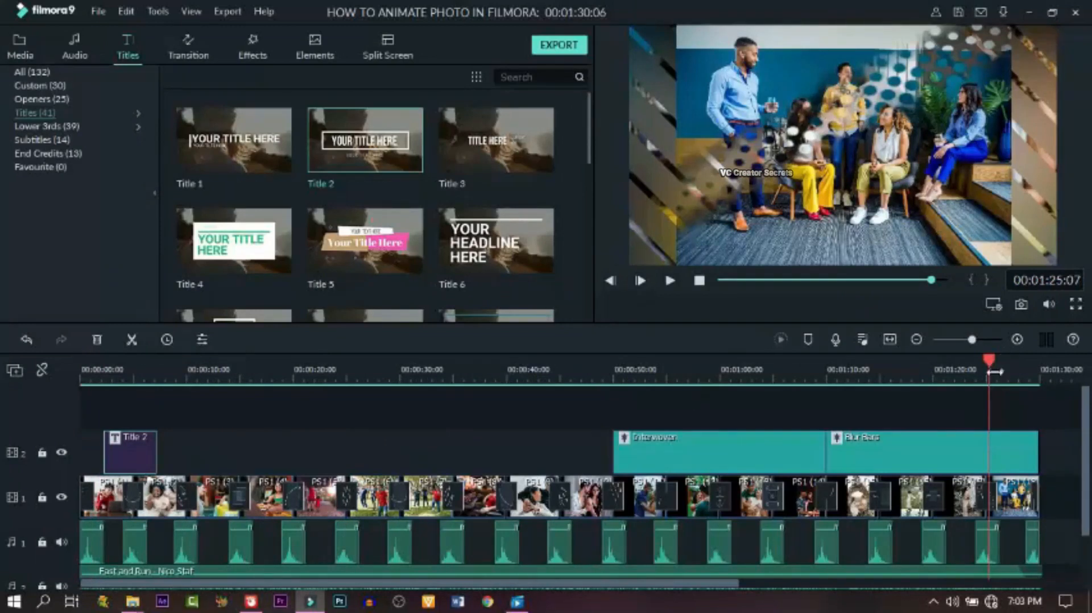
Step: Return the playhead to the start of the timeline and export the slideshow to the computer as an MP4 file
drag(990, 361, 67, 532)
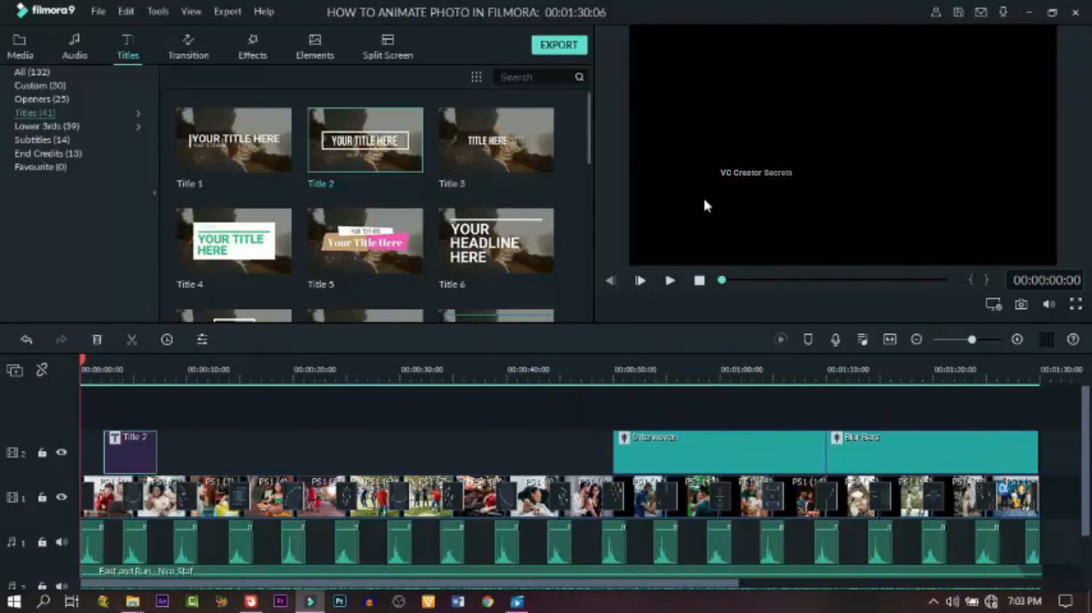
click(571, 46)
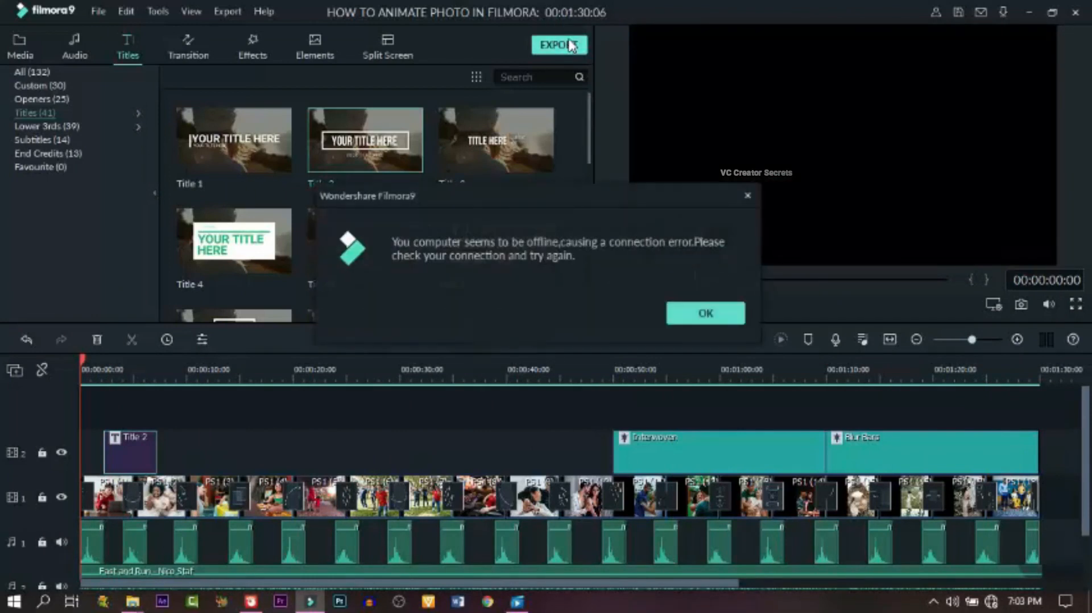
click(723, 312)
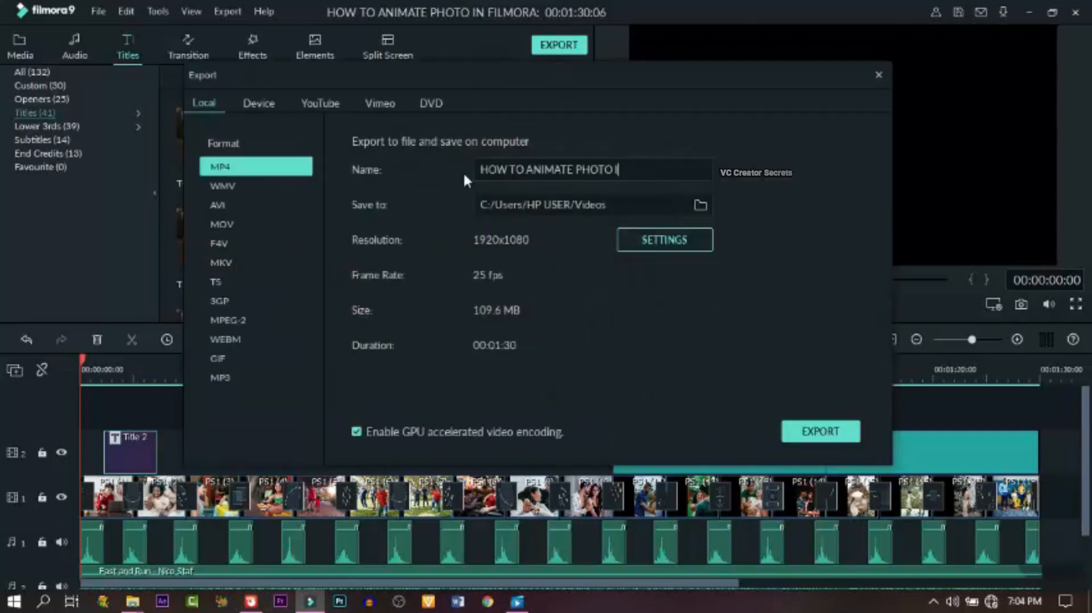
click(814, 433)
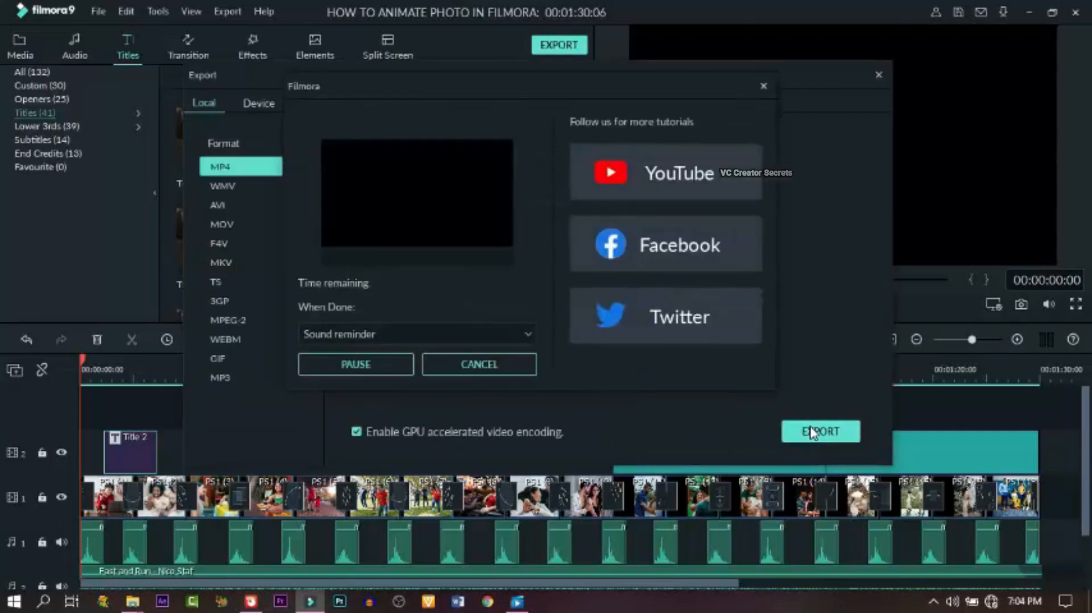